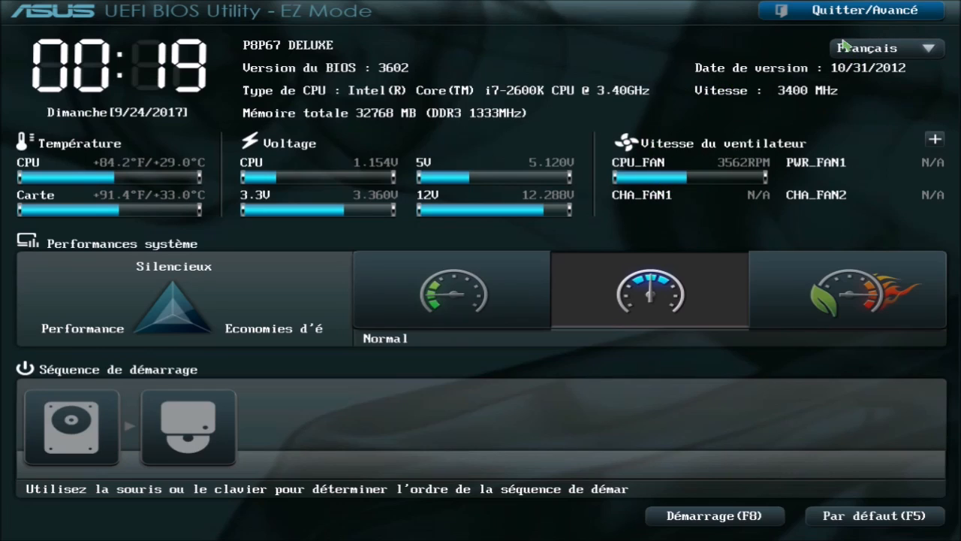
Switch the BIOS to Advanced Mode and view the administrator and user password options under Sécurité.
left_click(877, 15)
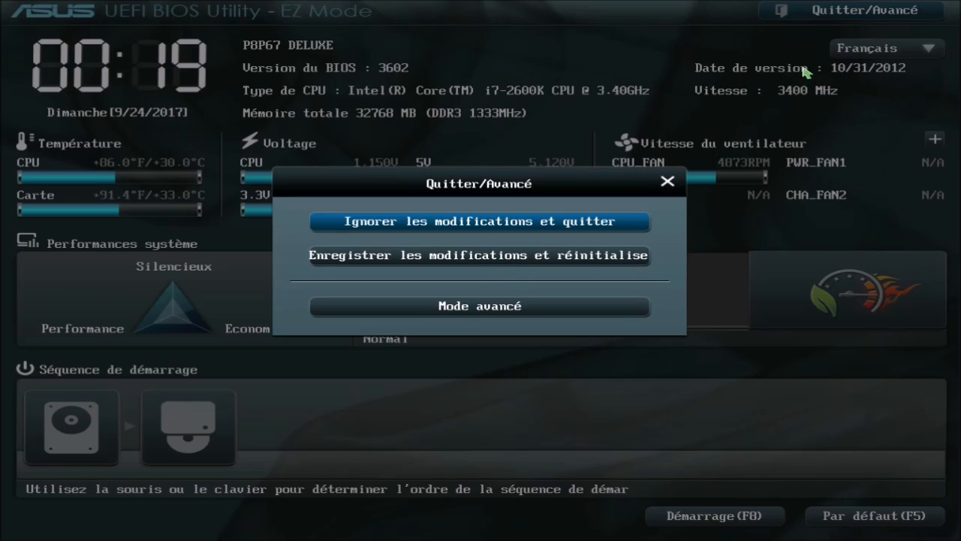
left_click(486, 307)
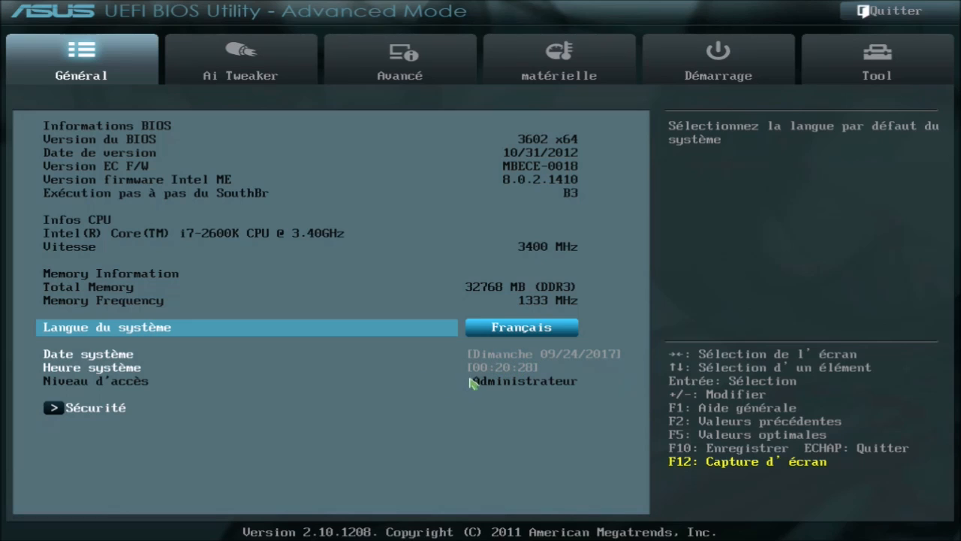
left_click(79, 411)
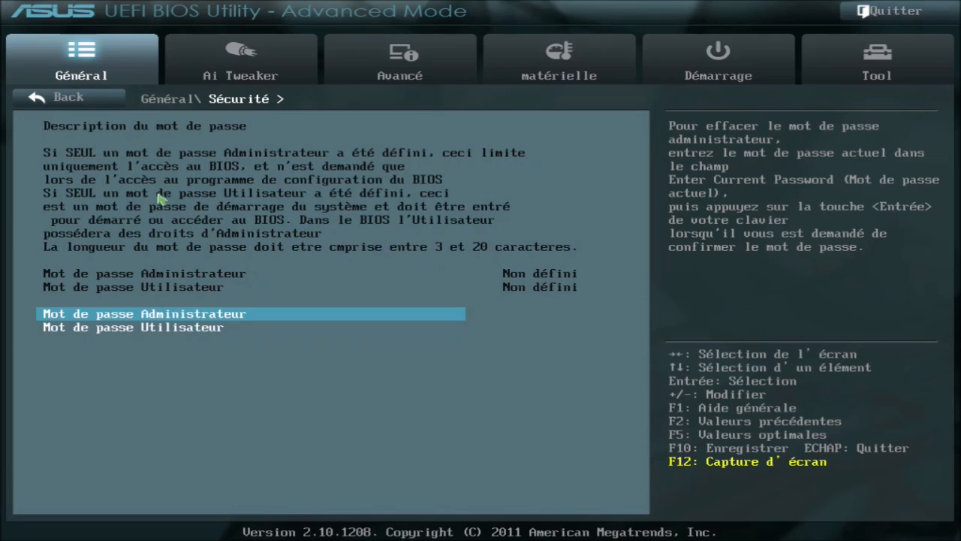
left_click(107, 105)
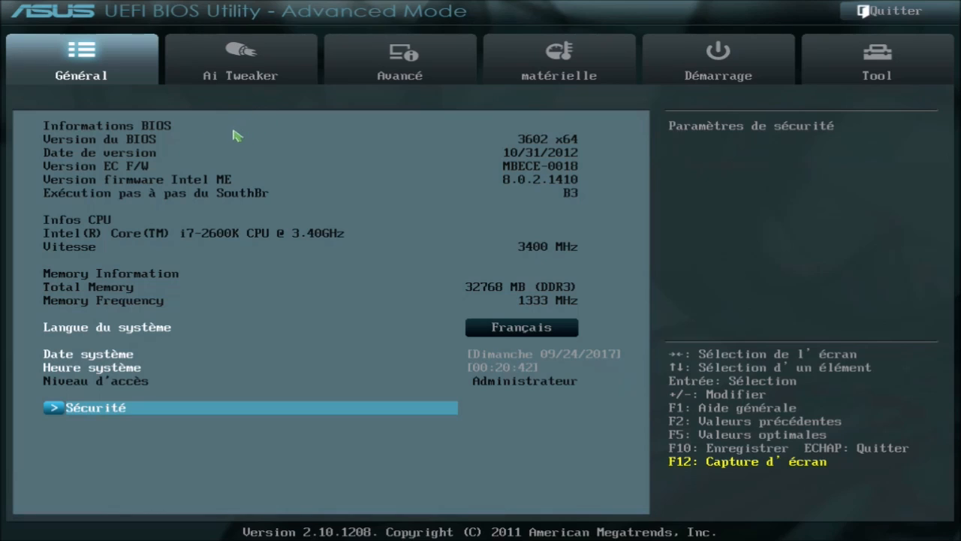
Set Ai Overclock Tuner to X.M.P. in the Ai Tweaker settings.
left_click(262, 69)
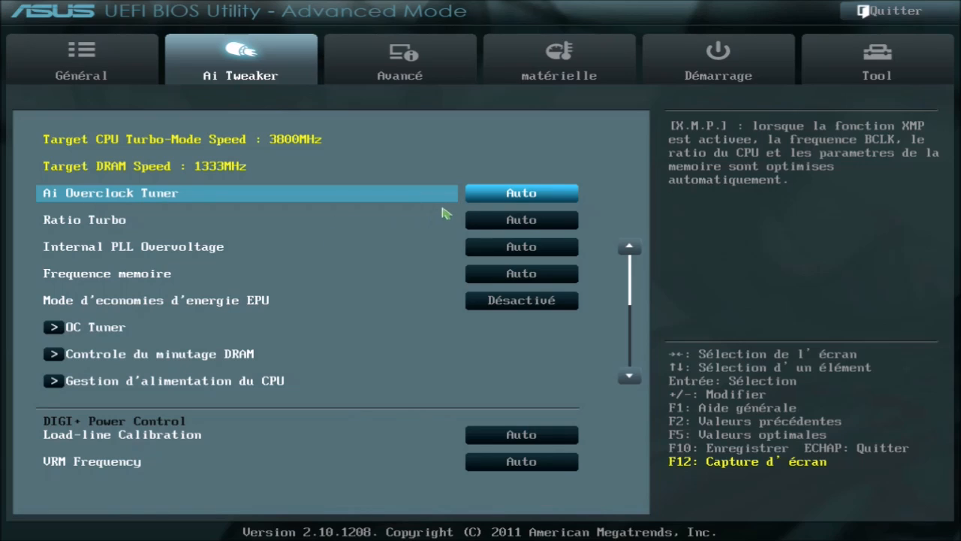
left_click(516, 194)
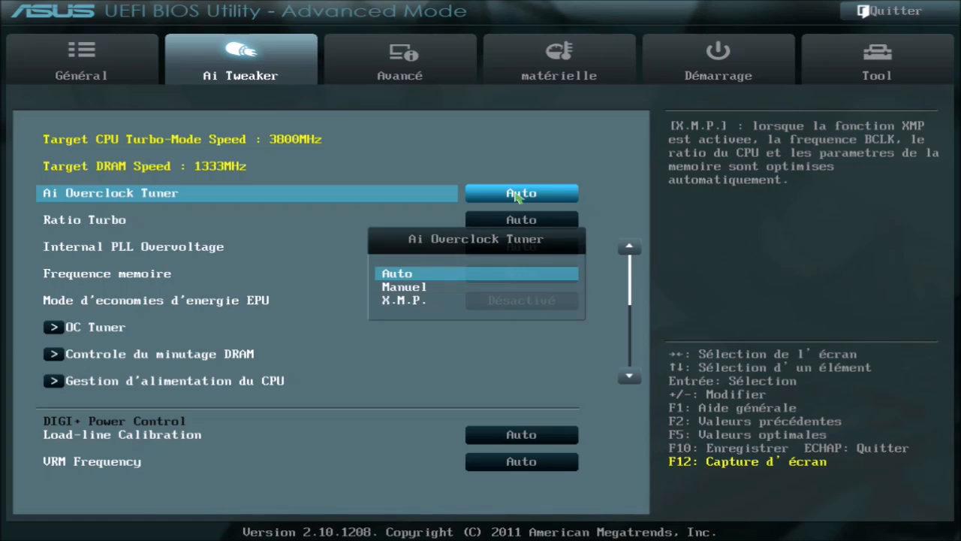
left_click(429, 300)
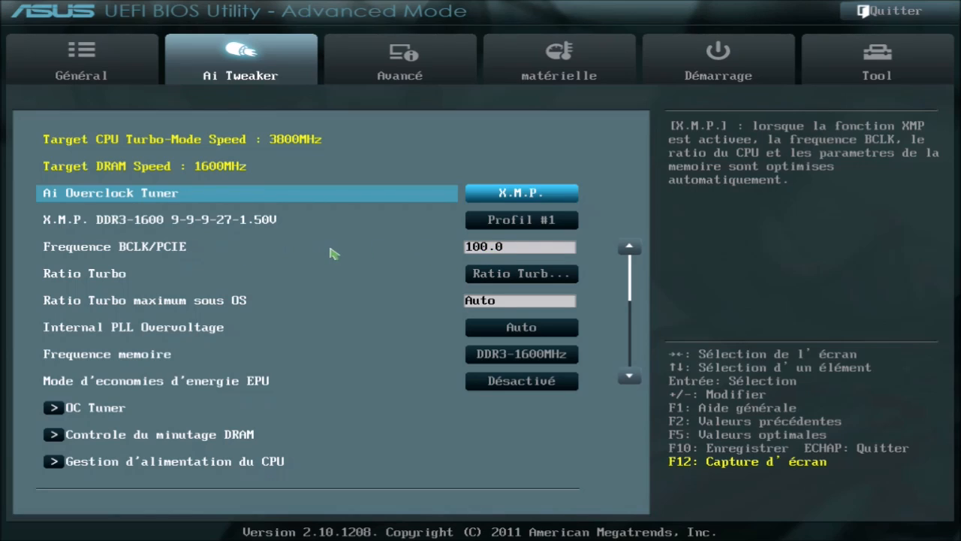
Check the BCLK/PCIE frequency and Ratio Turbo entries, and set Ratio Turbo maximum sous OS to 38.
left_click(165, 251)
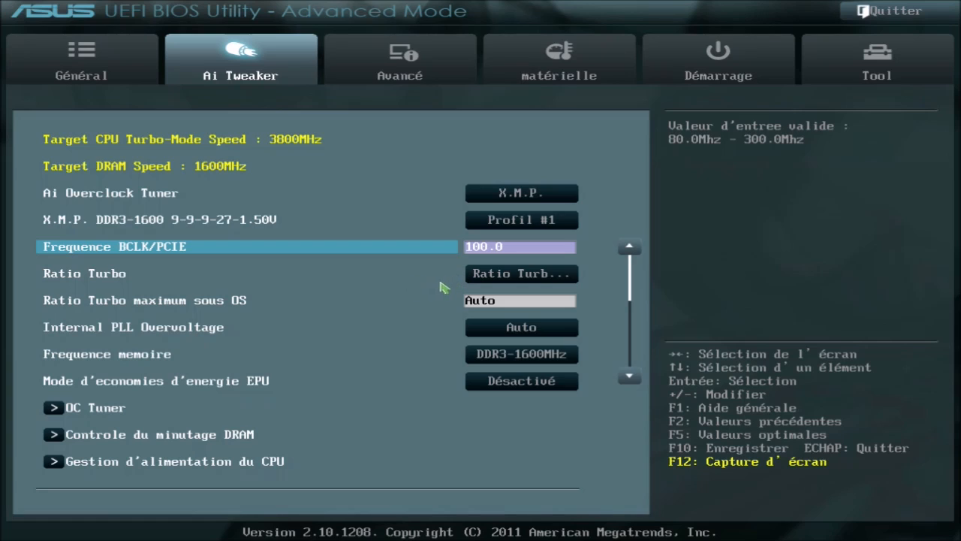
left_click(489, 280)
left_click(493, 288)
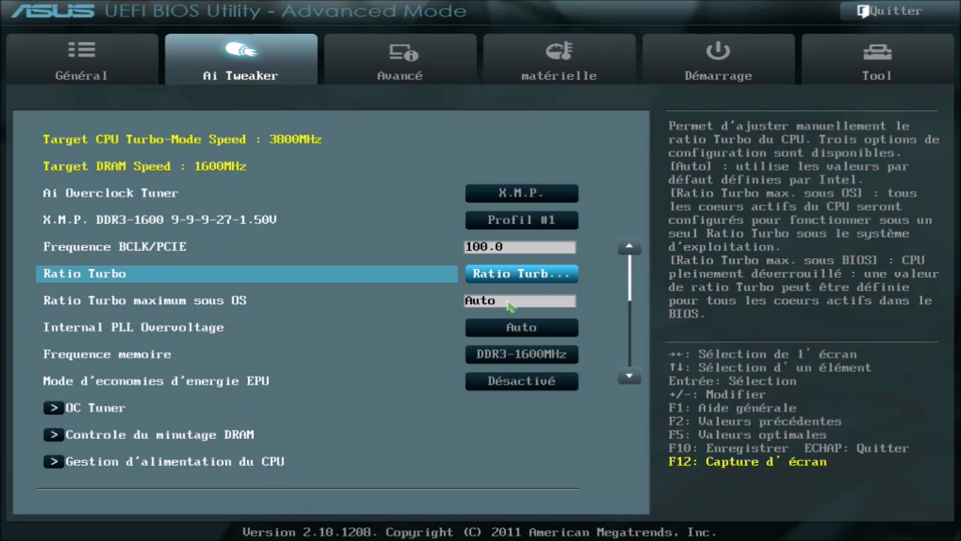
left_click(507, 300)
type("38")
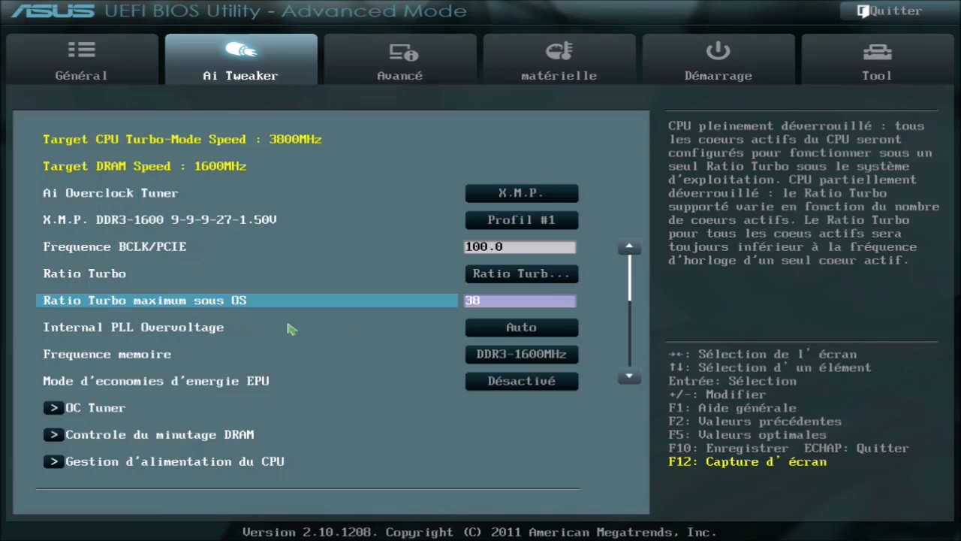
View the available options for Internal PLL Overvoltage and Frequence memoire without changing either.
double_click(227, 332)
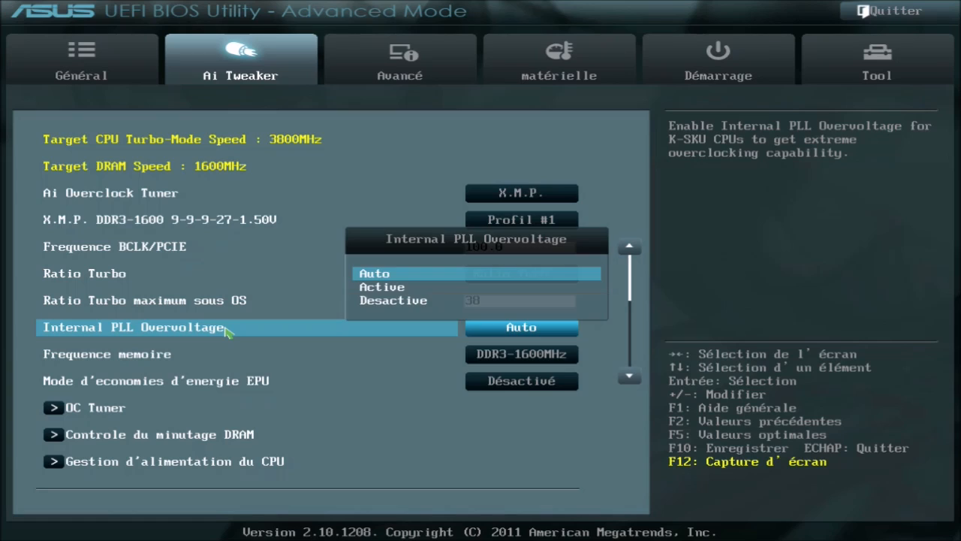
key("Escape")
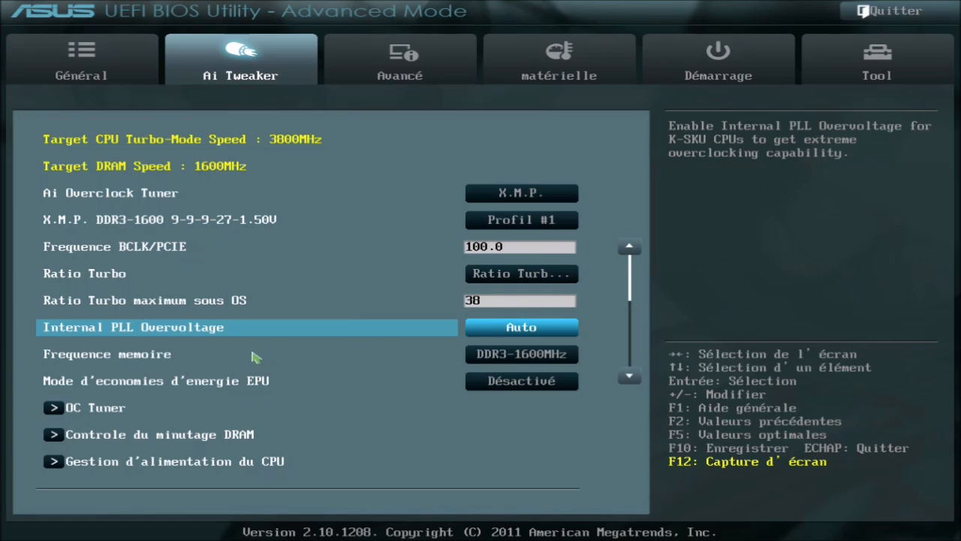
left_click(540, 359)
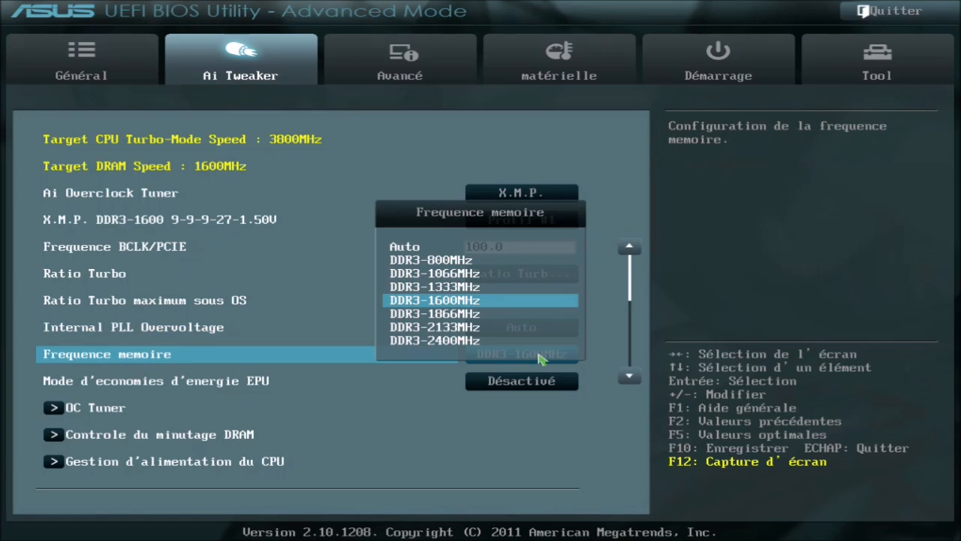
key("Escape")
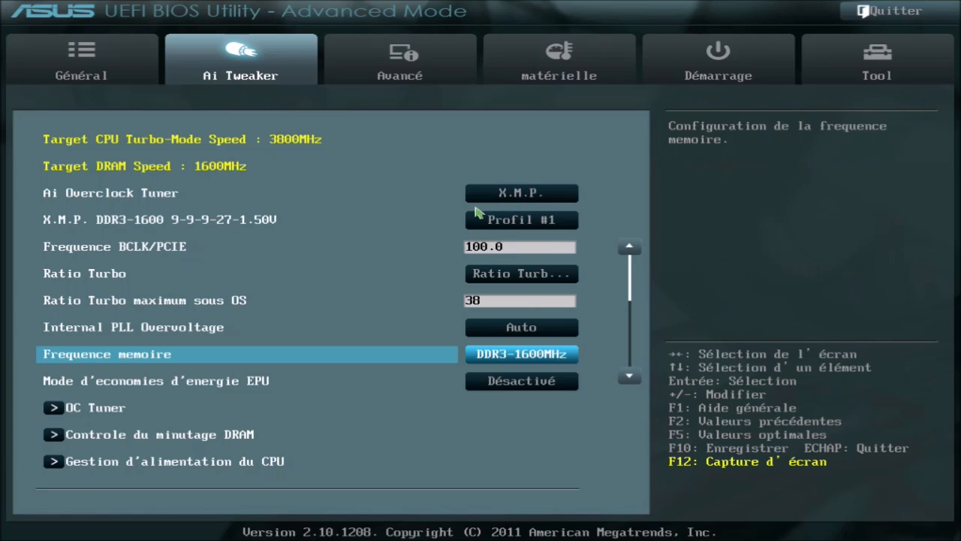
Review the Ai Tweaker entries from Mode d'economies d'energie EPU and OC Tuner down to VRM Frequency.
key("Down")
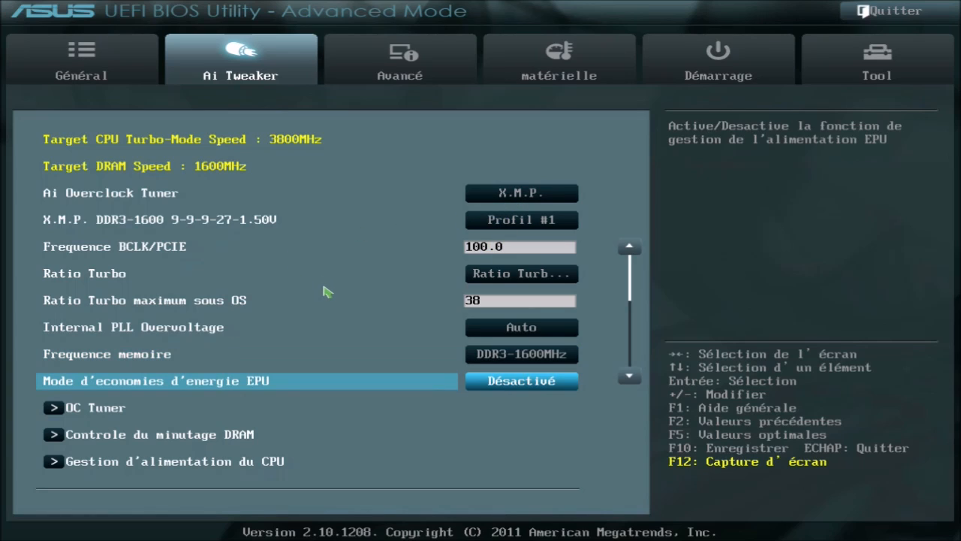
key("Down")
key("Down")
key("Up")
key("Up")
key("Down")
key("Down")
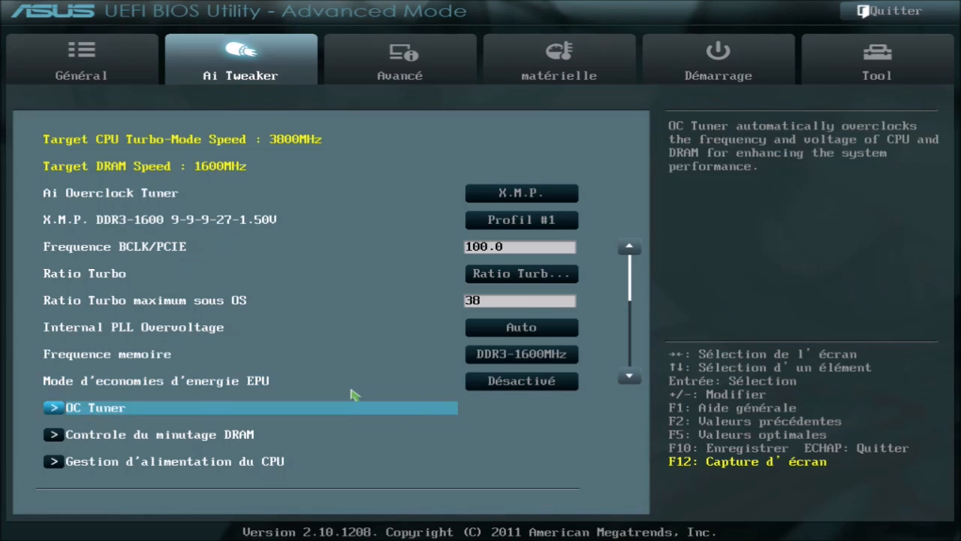
key("Up")
left_click(357, 384)
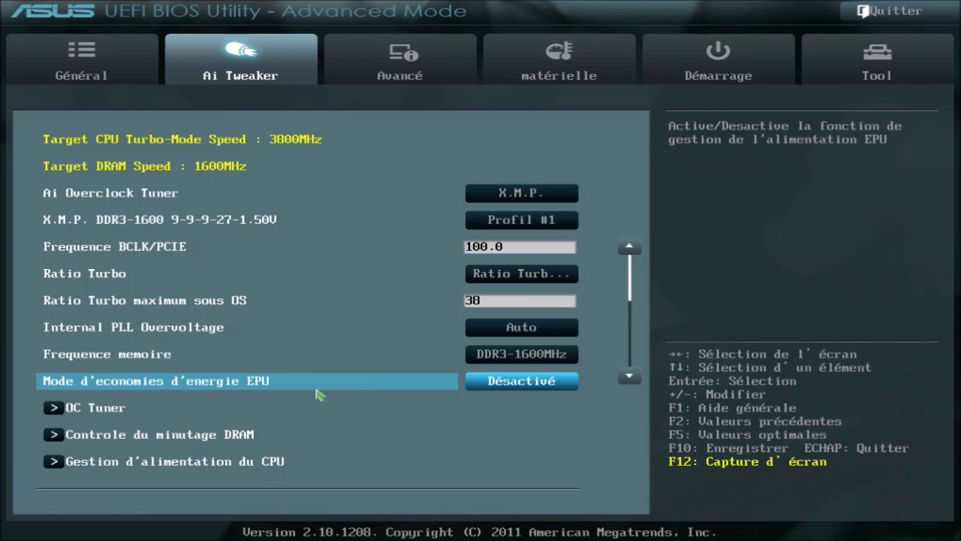
key("Down")
key("Down")
key("Down")
key("Down")
key("Down")
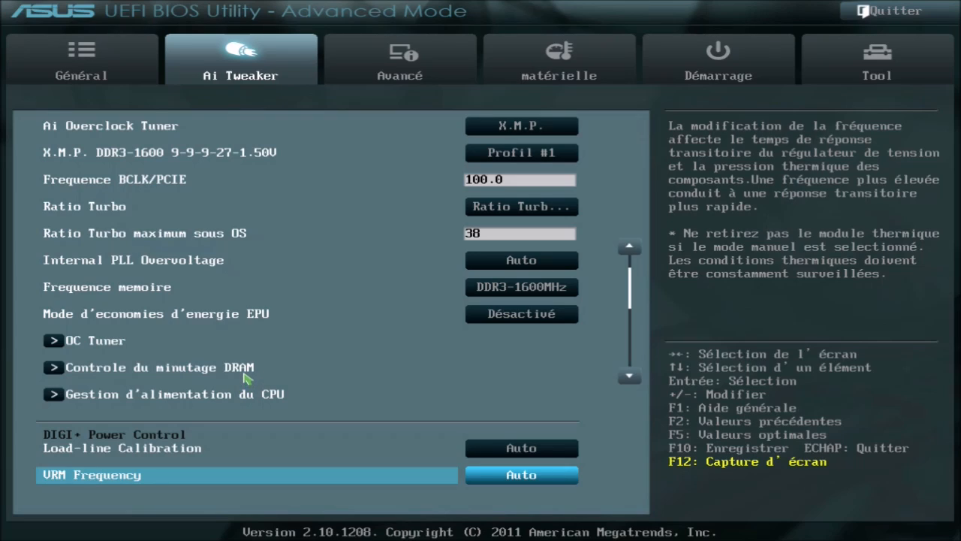
Set DRAM COMMAND Mode to 1 in Controle du minutage DRAM.
left_click(237, 369)
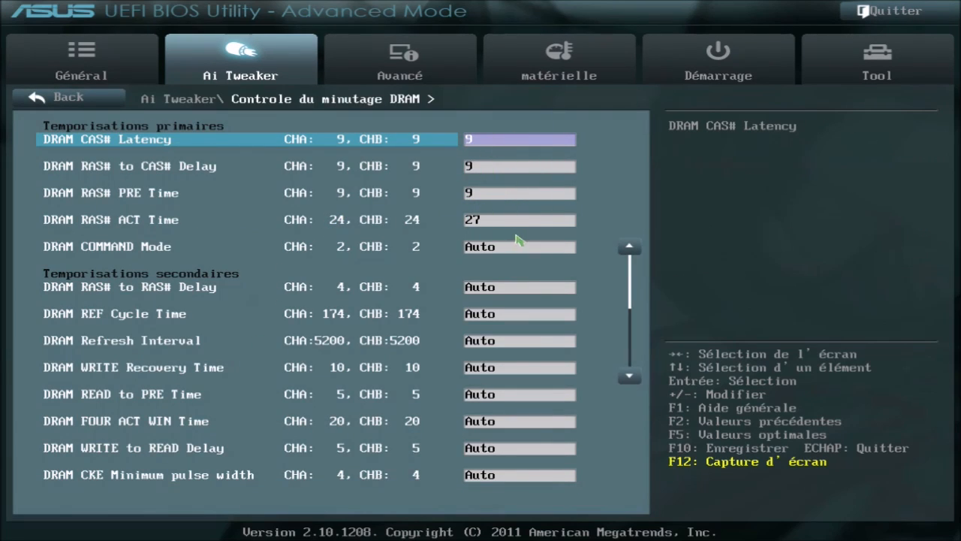
left_click(485, 252)
type("1")
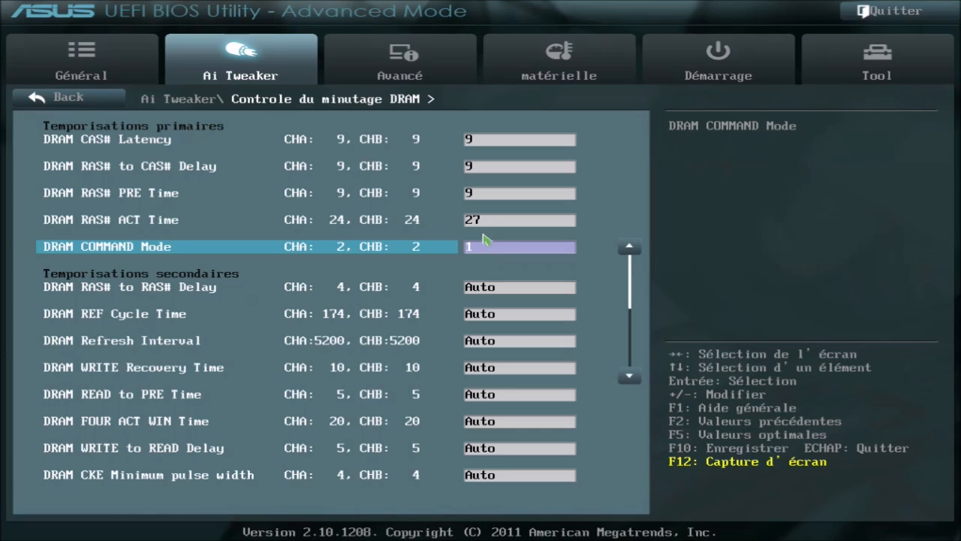
Look through the secondary and tertiary DRAM timings down to tWWSR, and return to the Ai Tweaker settings.
key("Down")
key("Down")
key("Down")
key("Down")
key("Down")
key("Down")
key("Down")
key("Down")
key("Down")
key("Down")
key("Down")
key("Down")
key("Down")
key("Down")
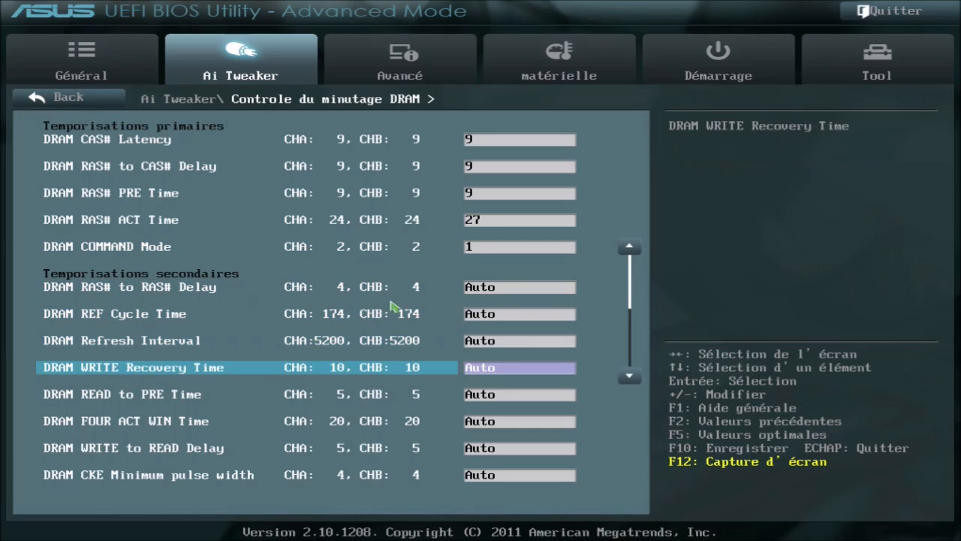
key("Down")
key("Down")
key("Down")
key("Down")
key("Down")
key("Down")
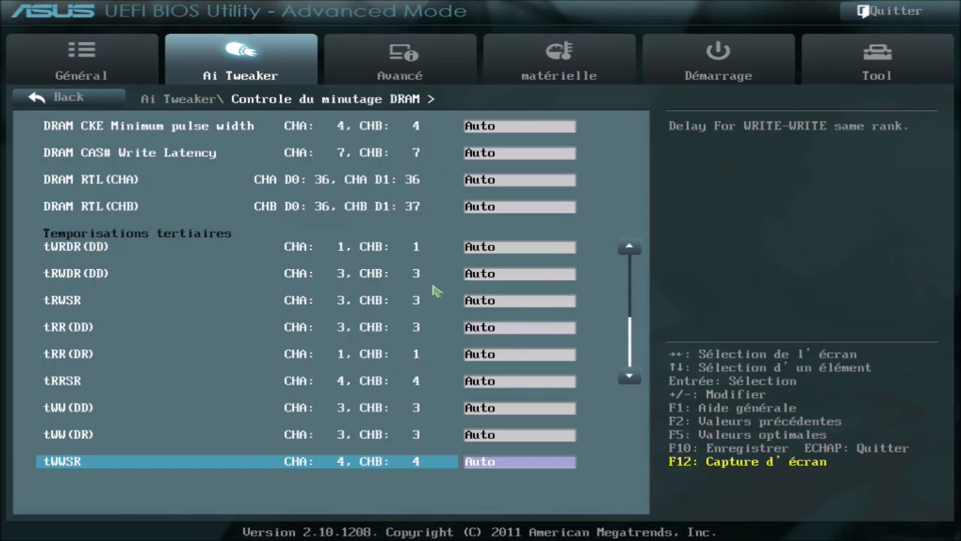
key("Escape")
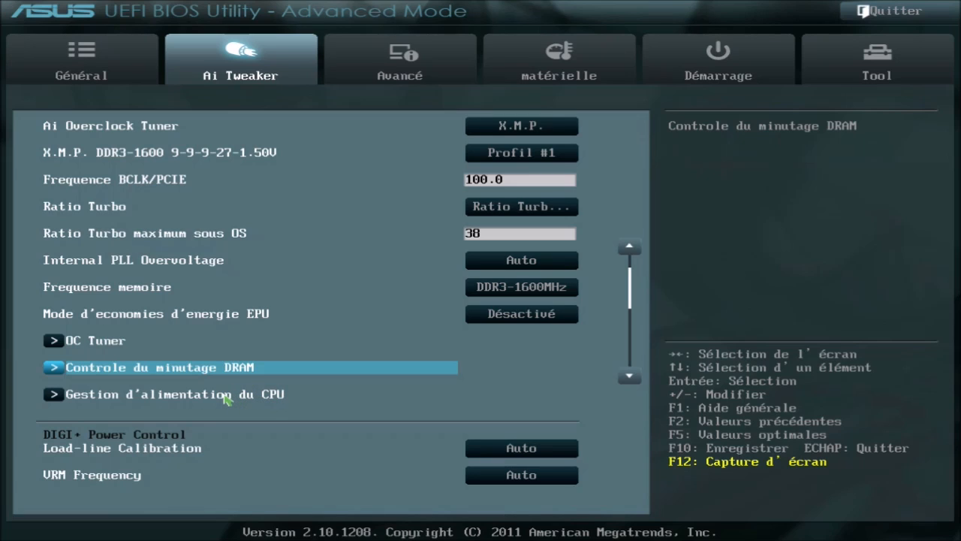
In Gestion d'alimentation du CPU, set CPU Ratio to 34 and Mode Turbo to Active.
scroll(231, 403, "down", 2)
scroll(230, 403, "up", 2)
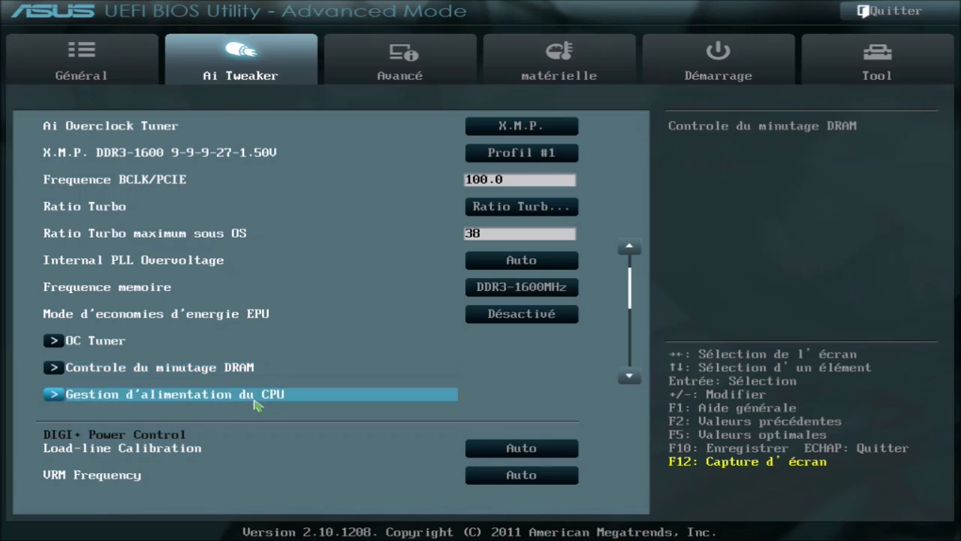
left_click(253, 403)
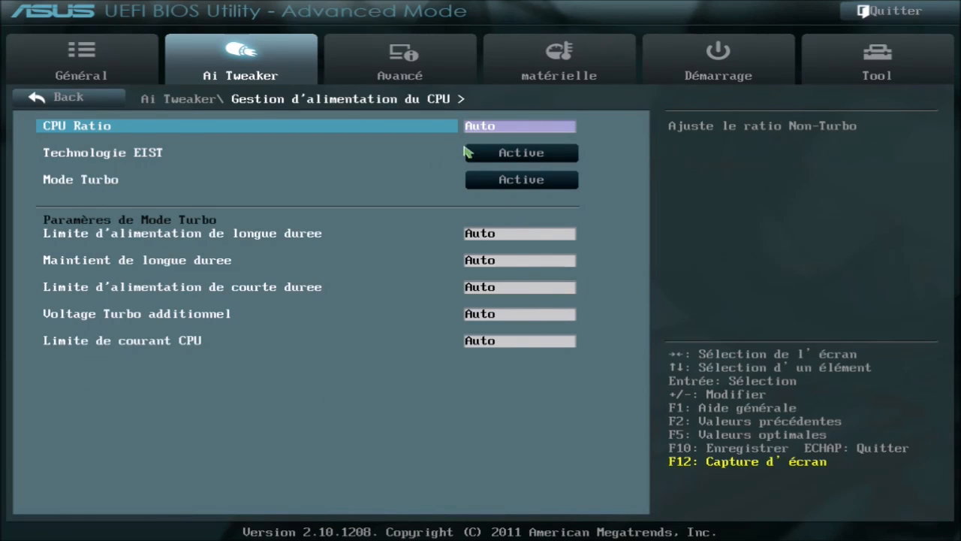
type("34")
key("Return")
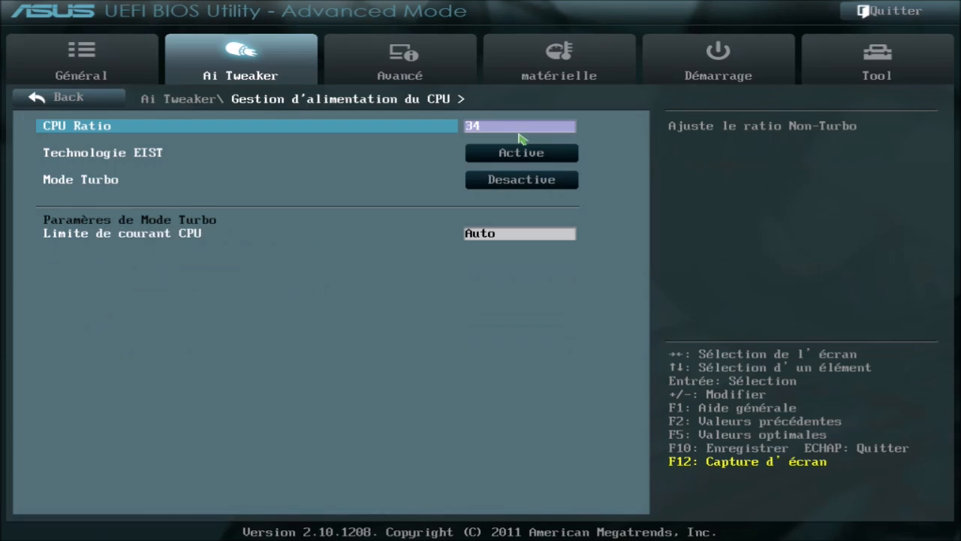
left_click(494, 181)
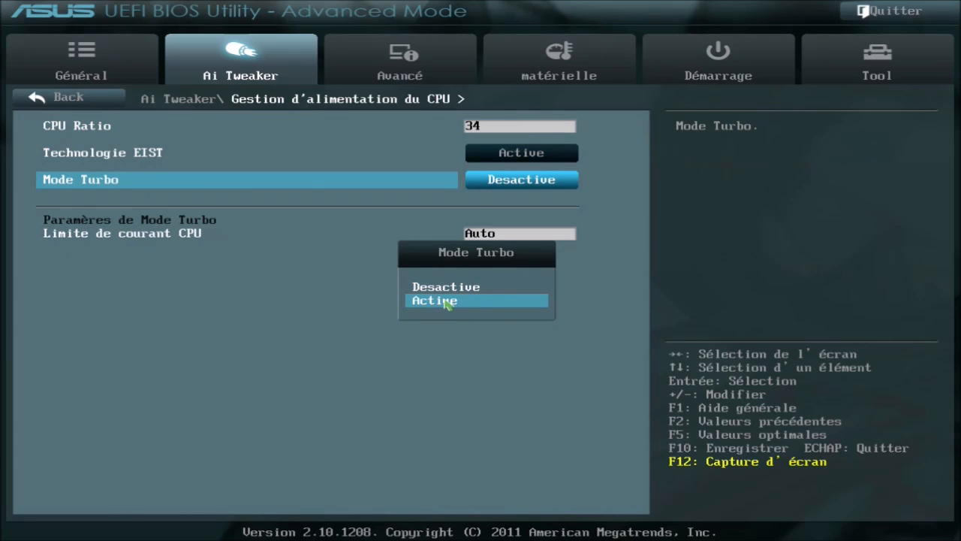
left_click(448, 302)
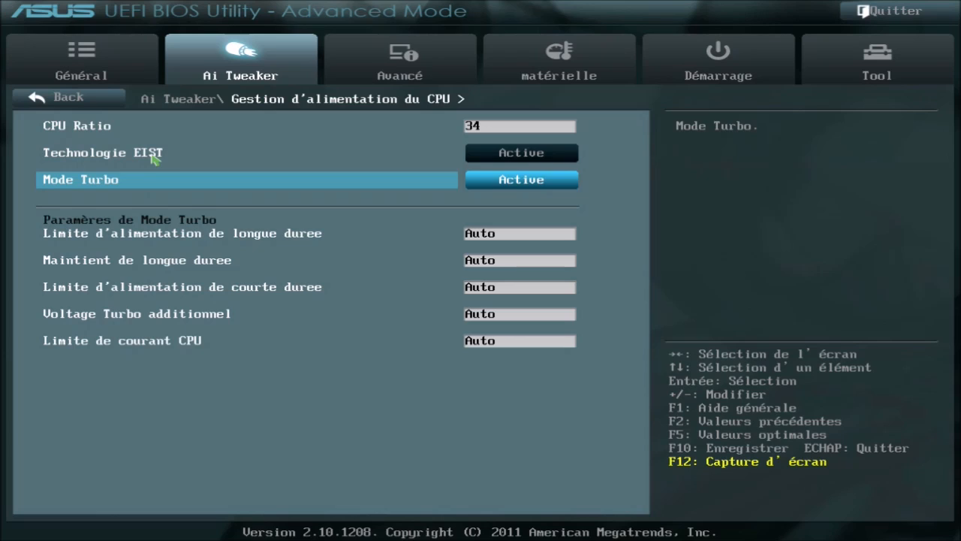
View the Technologie EIST options without changing them, and return to the Ai Tweaker settings.
double_click(162, 154)
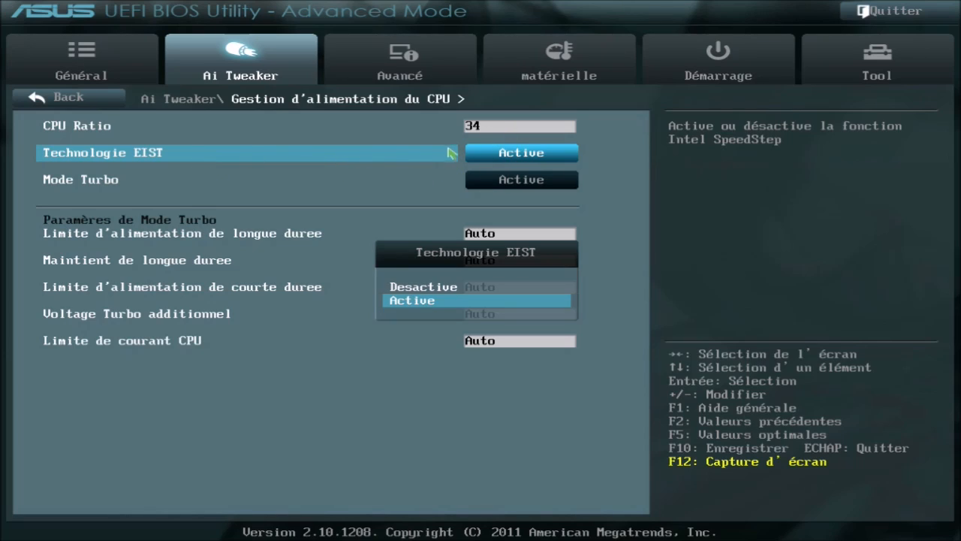
left_click(636, 162)
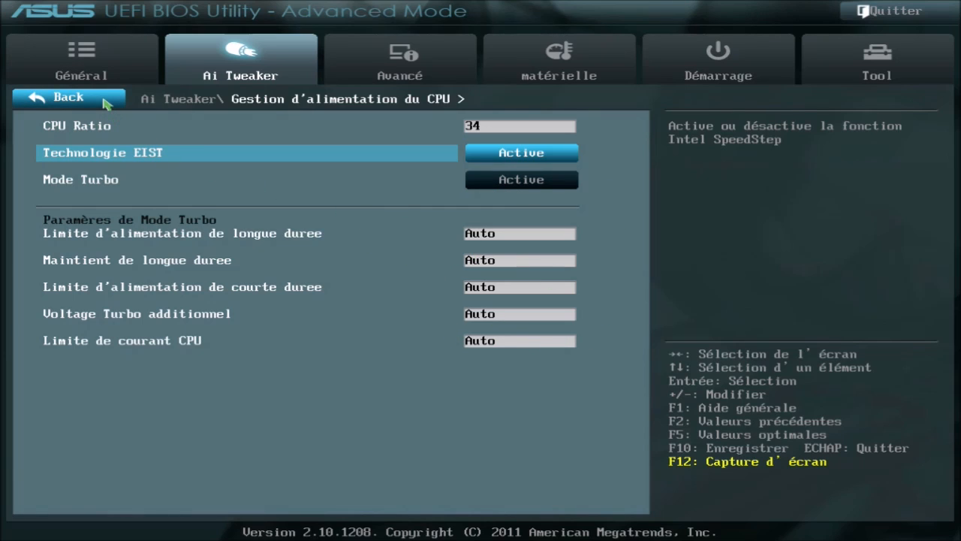
left_click(106, 103)
Examine the DIGI+ Power Control settings and the CPU, DRAM, VCCSA, VCCIO and CPU PLL voltage entries.
key("Down")
key("Down")
key("Down")
key("Down")
key("Down")
key("Down")
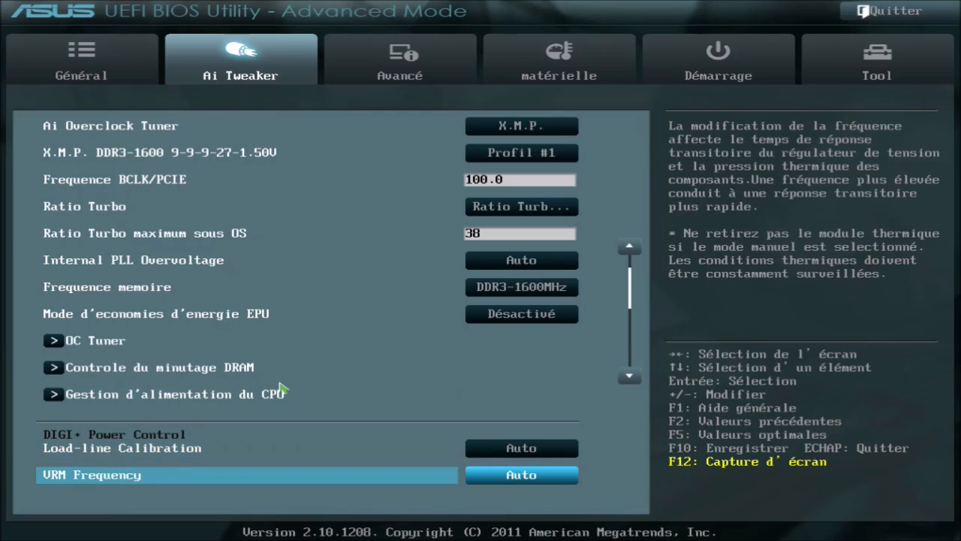
key("Down")
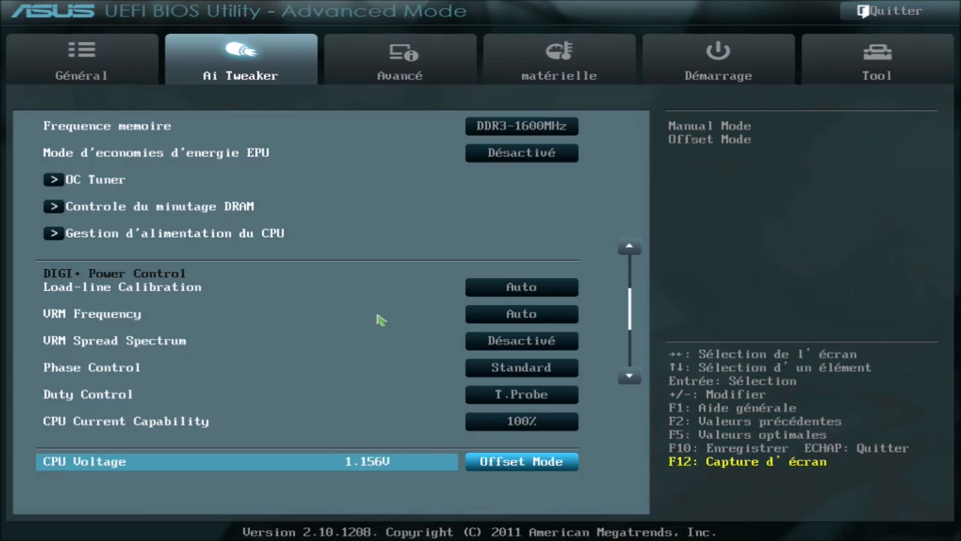
key("Down")
key("Down")
key("Down")
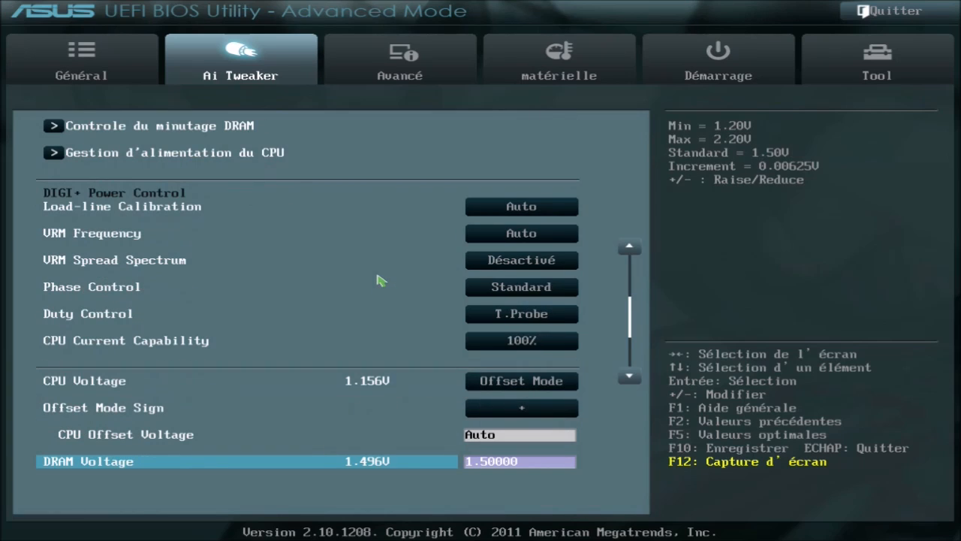
key("Down")
key("Down")
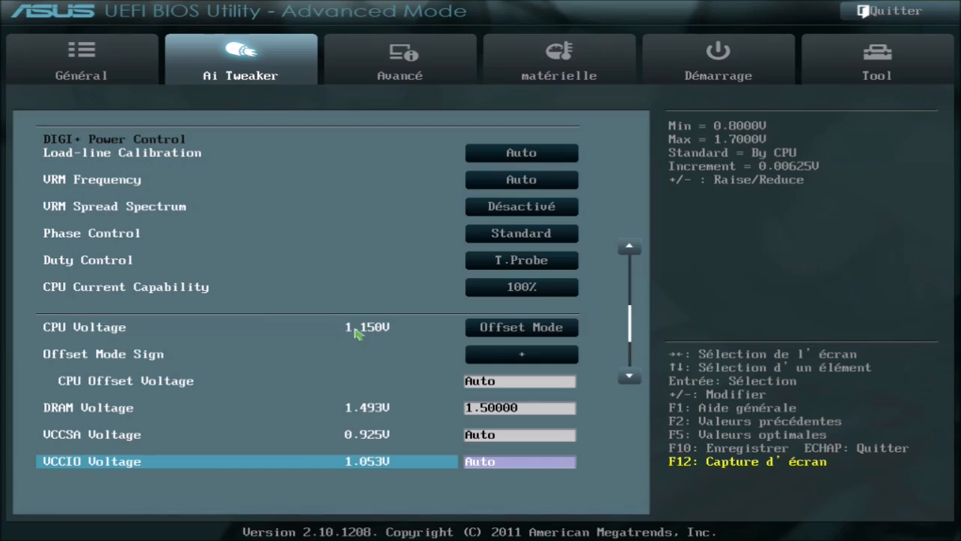
key("Down")
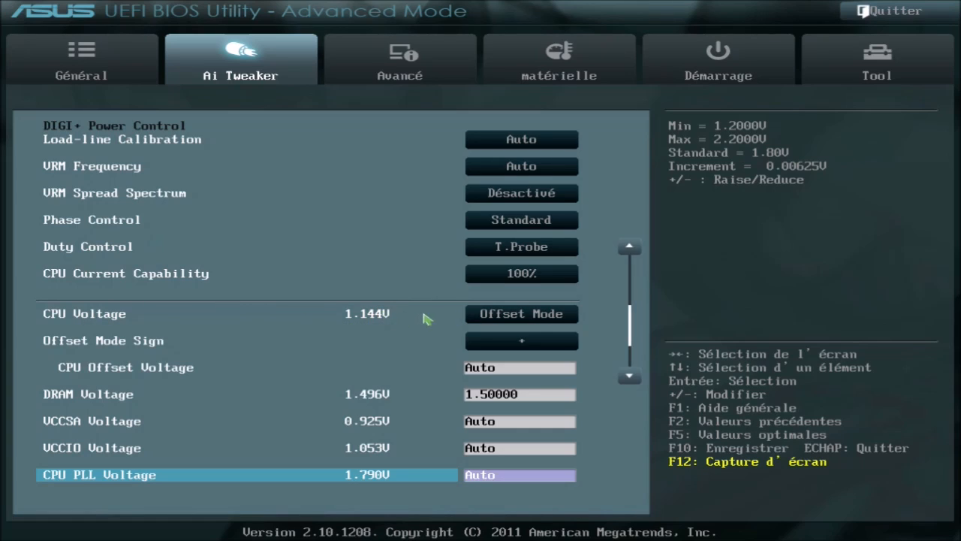
Examine the DRAM voltage, PCH voltage and DRAM DATA/CTRL REF voltage entries down to Etalage de spectre du CPU.
key("Down")
key("Down")
key("Down")
key("Down")
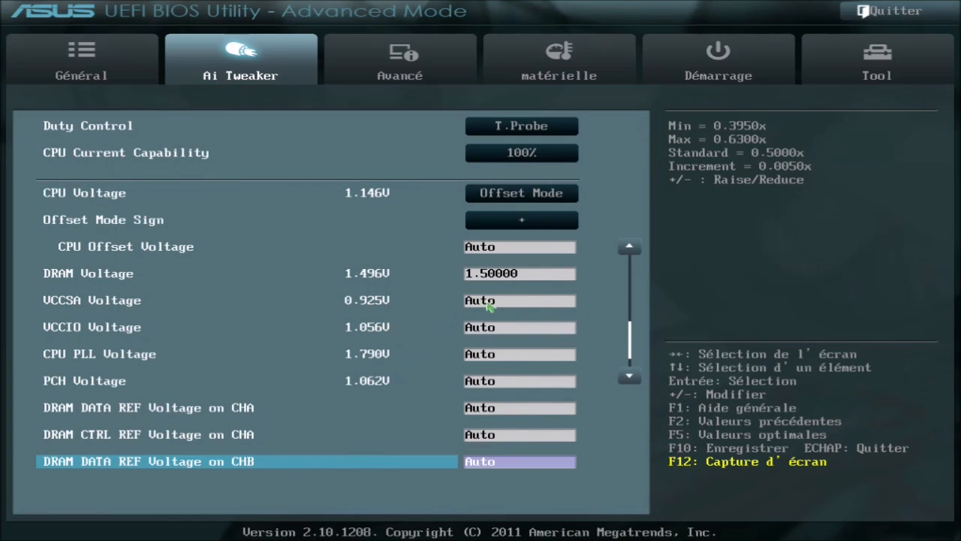
left_click(526, 277)
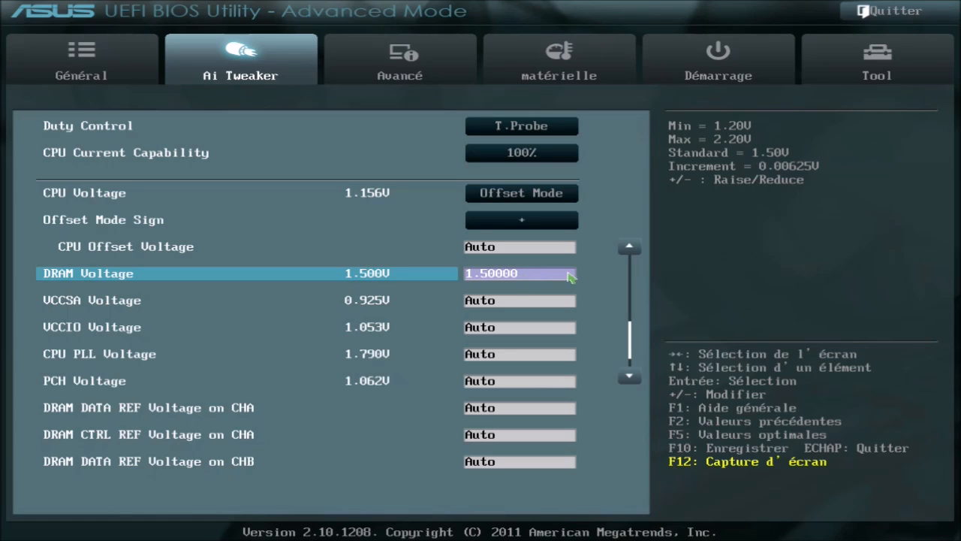
key("Down")
key("Down")
key("Down")
key("Down")
key("Down")
key("Down")
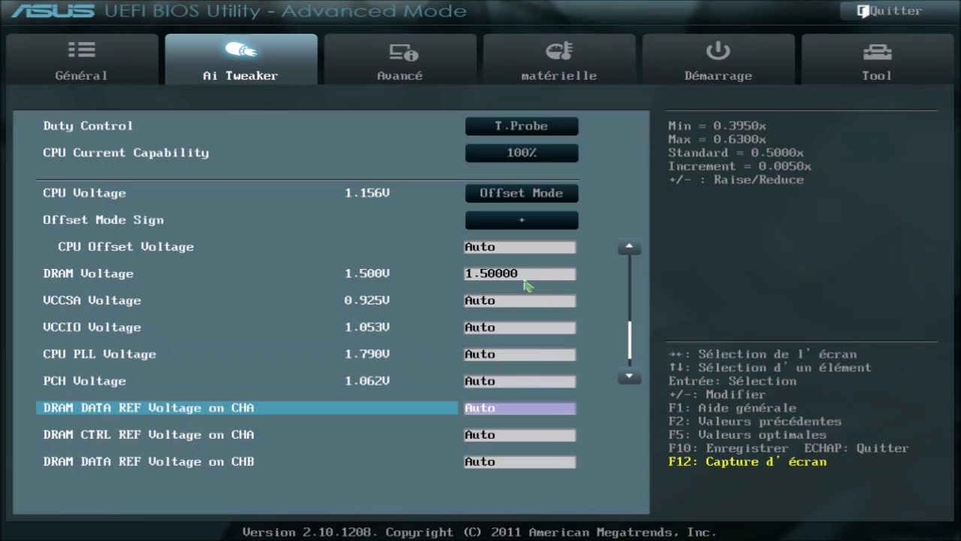
key("Down")
key("Down")
key("Down")
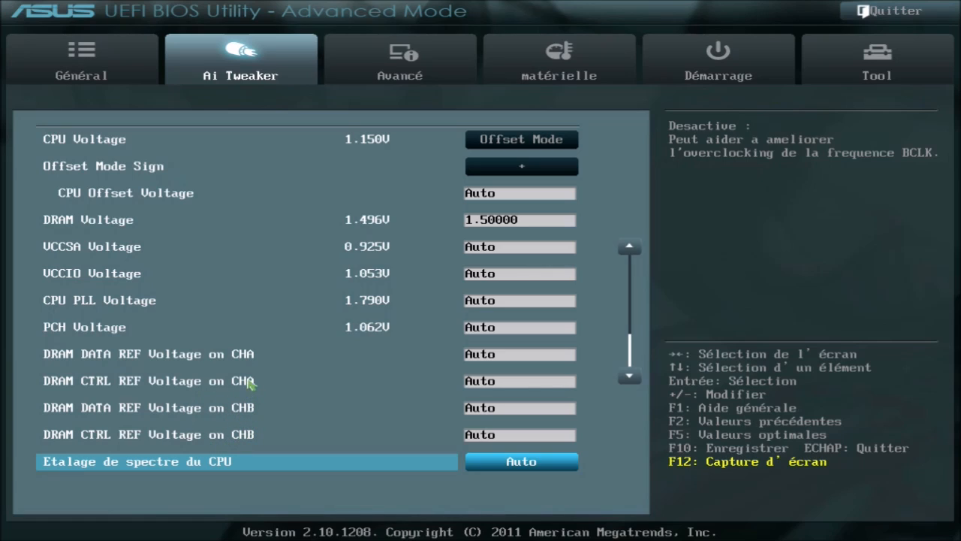
Look back through the Ai Tweaker settings up to the target CPU Turbo-Mode and DRAM speeds.
key("Up")
key("Up")
key("Up")
key("Up")
key("Up")
key("Up")
key("Up")
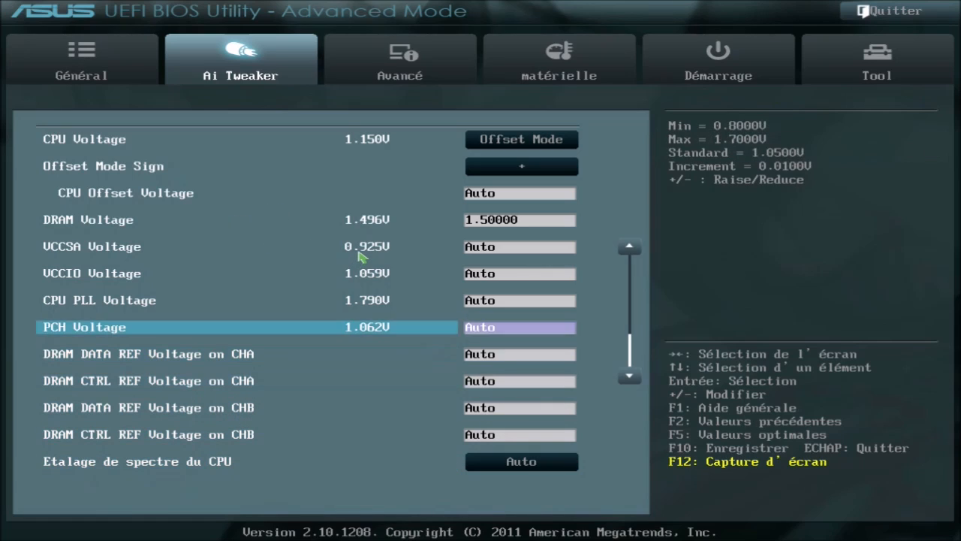
key("Up")
key("Up")
key("Up")
key("Up")
key("Up")
key("Up")
key("Up")
key("Up")
key("Up")
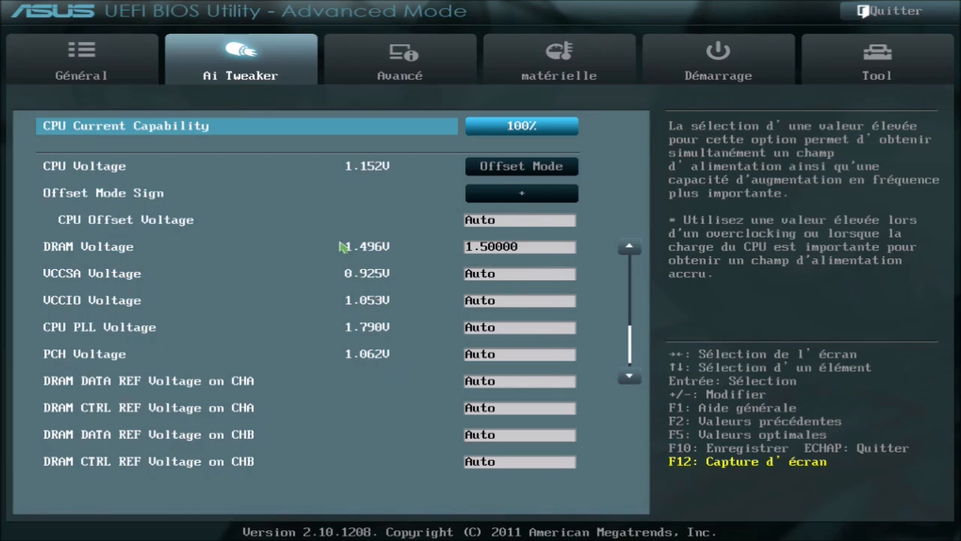
key("Up")
key("Up")
key("Up")
key("Up")
key("Up")
key("Up")
key("Up")
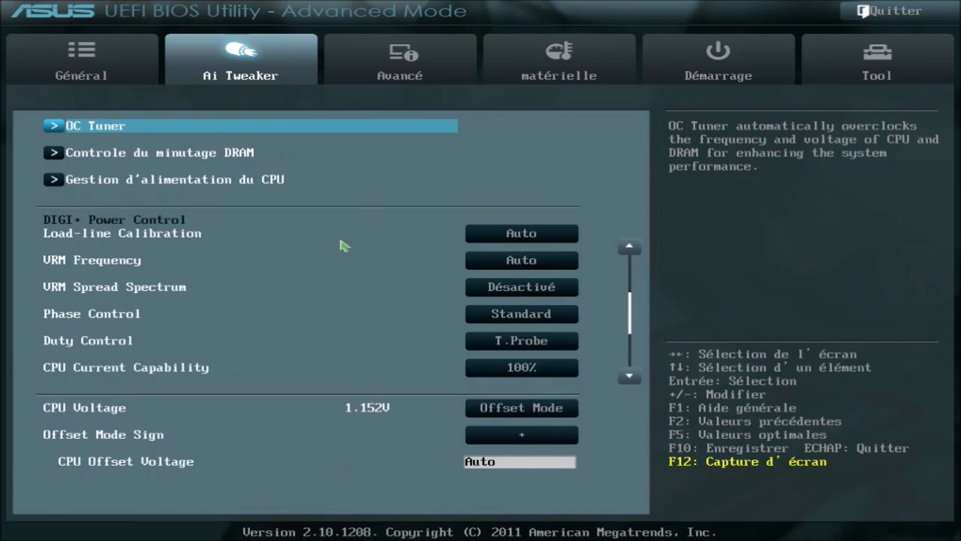
key("Up")
key("Up")
key("Up")
key("Up")
key("Up")
key("Up")
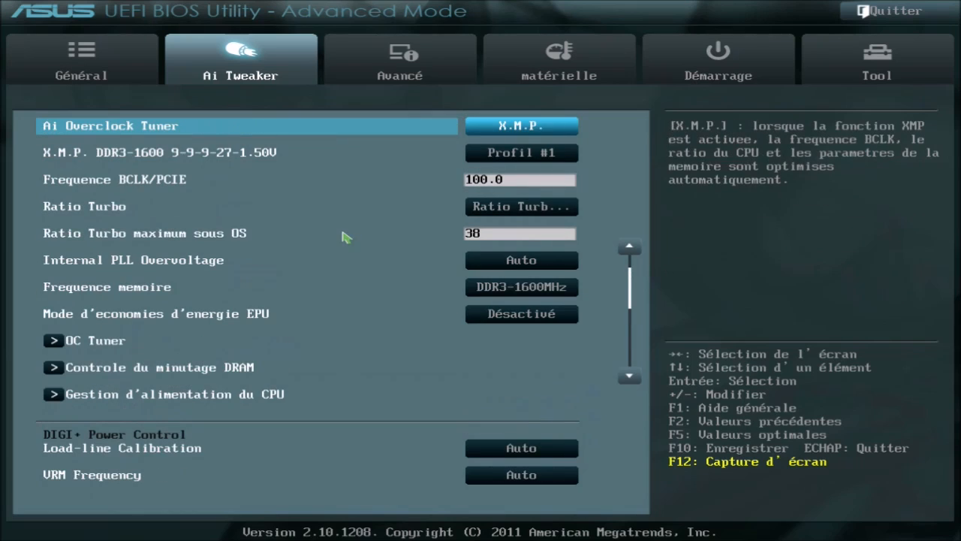
key("Up")
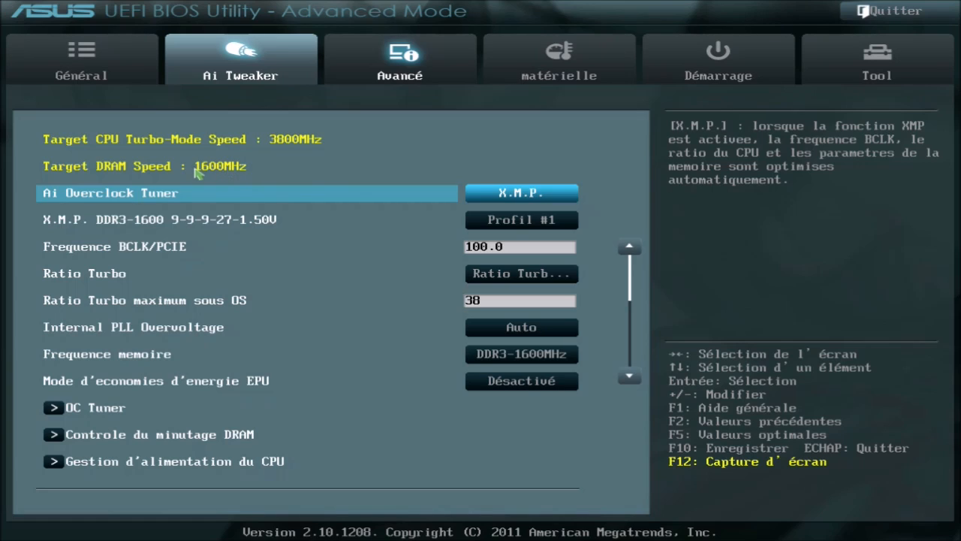
Open Configuration CPU in the Avancé settings and examine its options from CPU Ratio down to Technologie de virtualisation Intel.
left_click(403, 78)
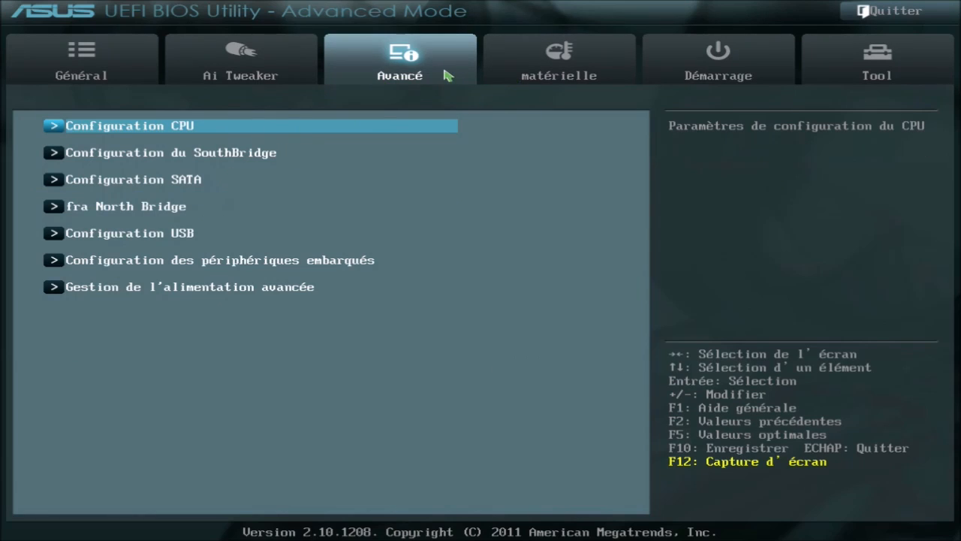
left_click(223, 126)
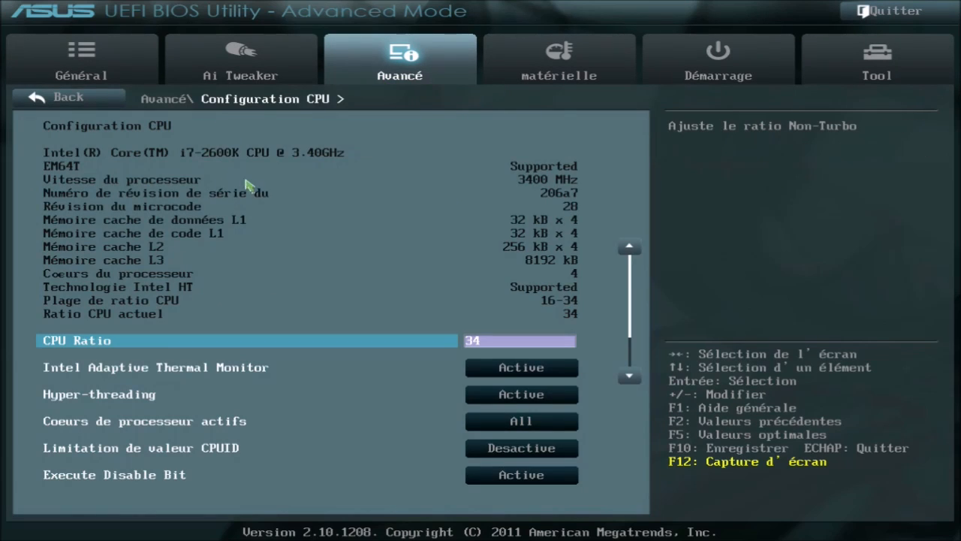
key("Down")
key("Up")
key("Down")
key("Down")
key("Down")
key("Down")
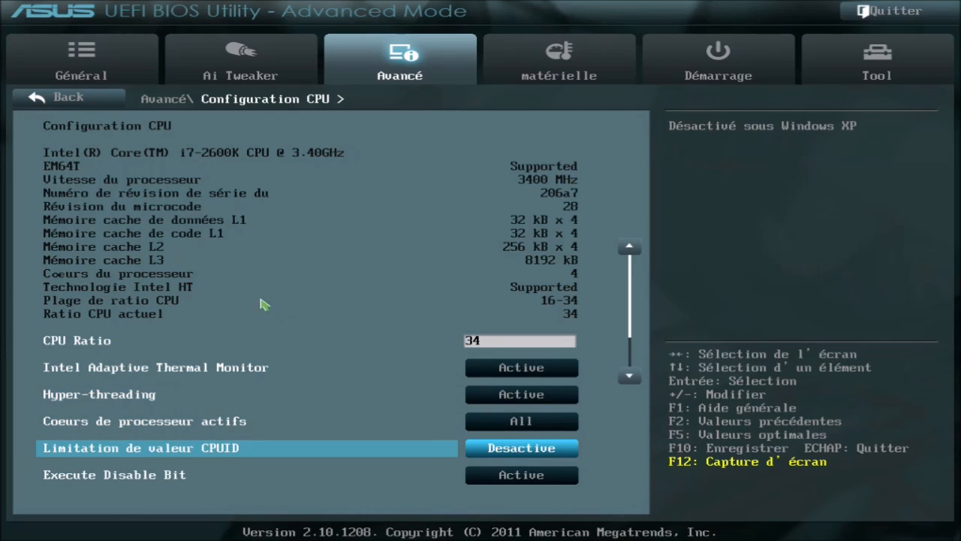
key("Down")
key("Down")
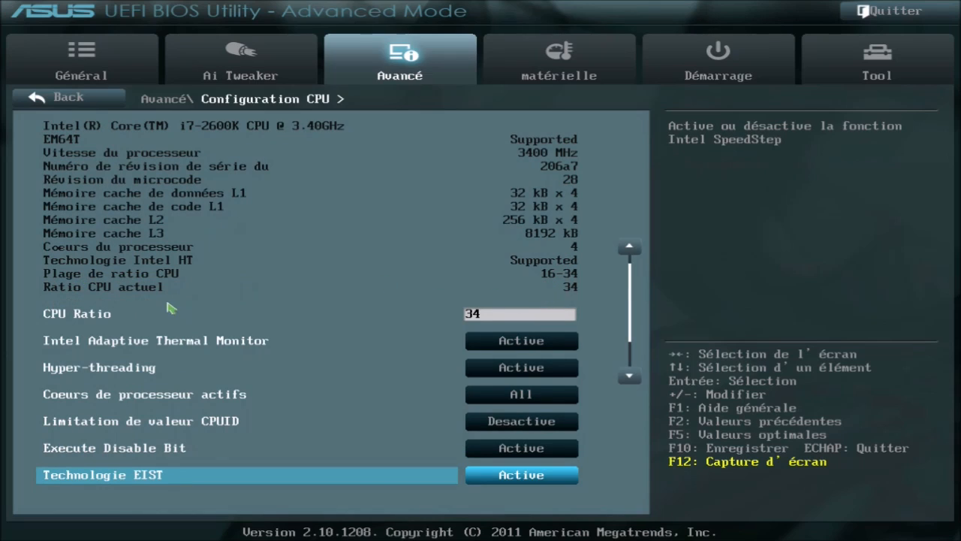
key("Down")
key("Down")
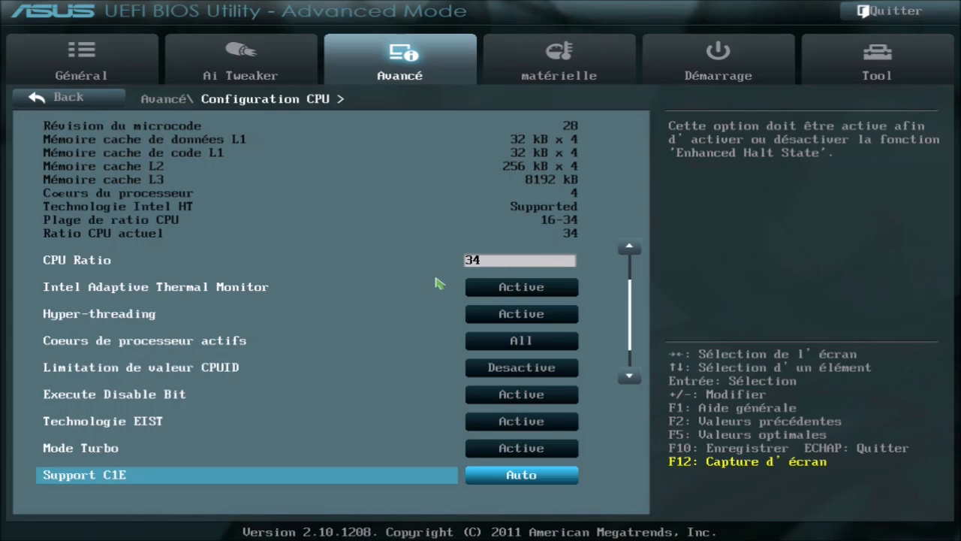
key("Down")
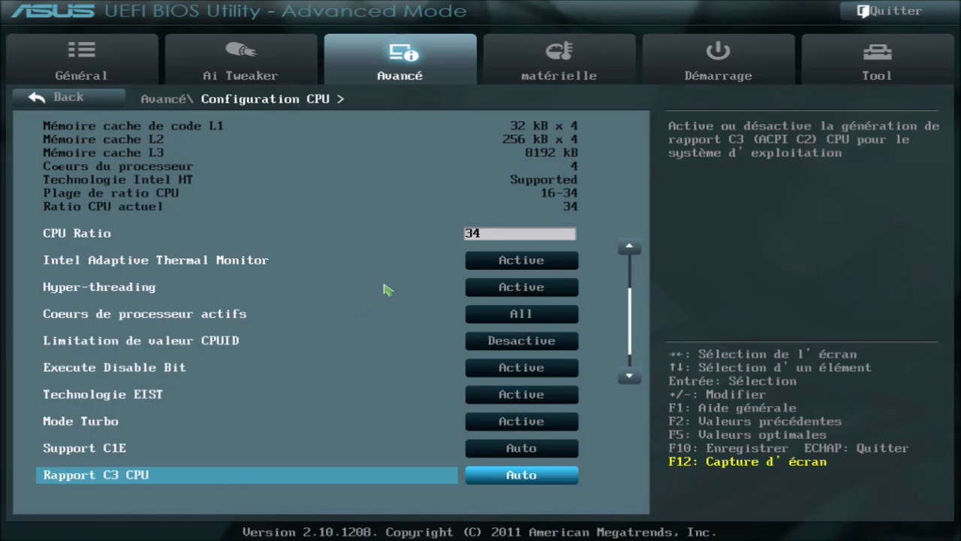
key("Down")
key("Down")
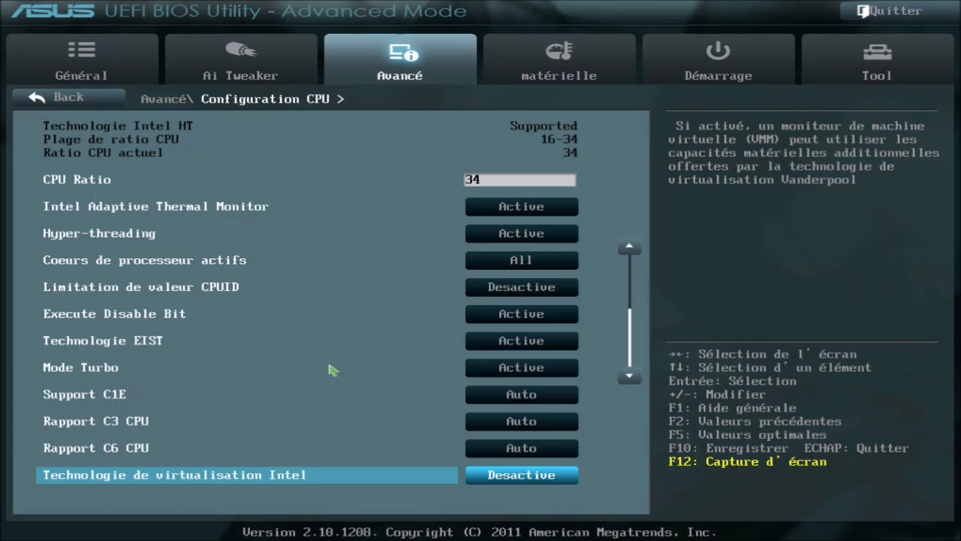
Set Technologie de virtualisation Intel, Rapport C6 CPU, Rapport C3 CPU and Support C1E to Active.
left_click(515, 479)
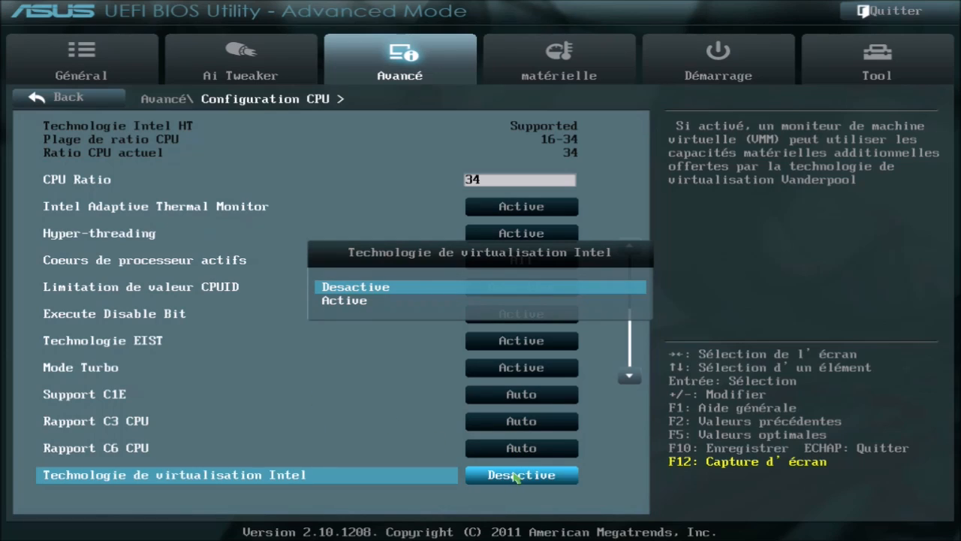
left_click(406, 302)
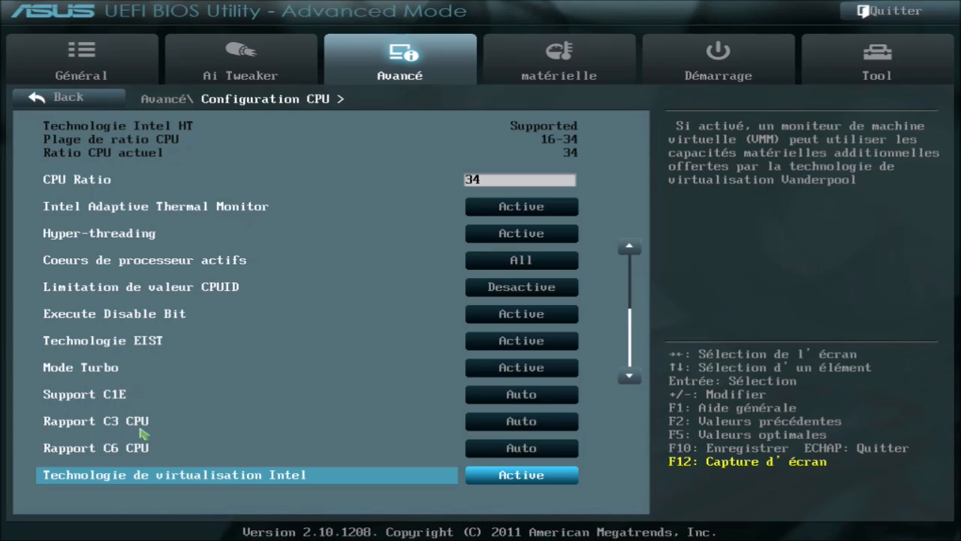
left_click(520, 452)
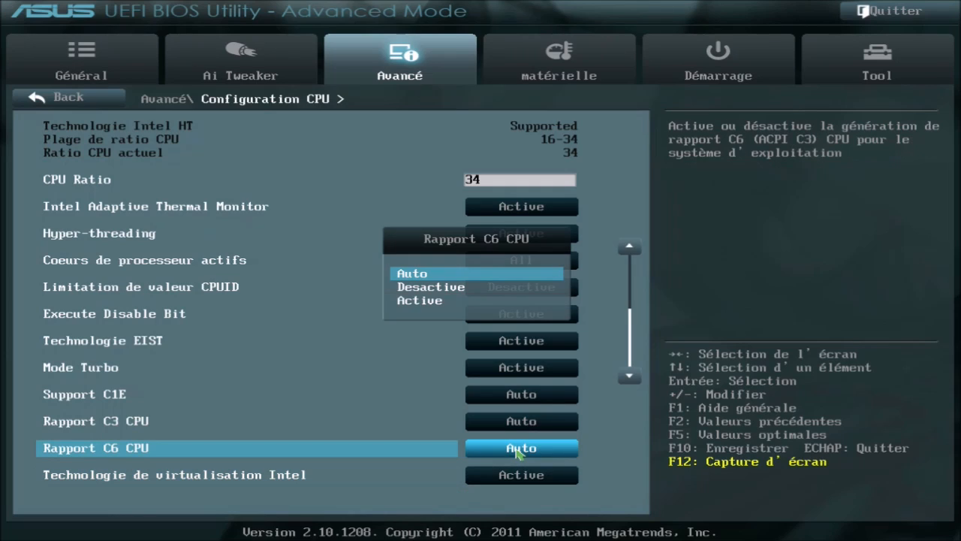
left_click(441, 301)
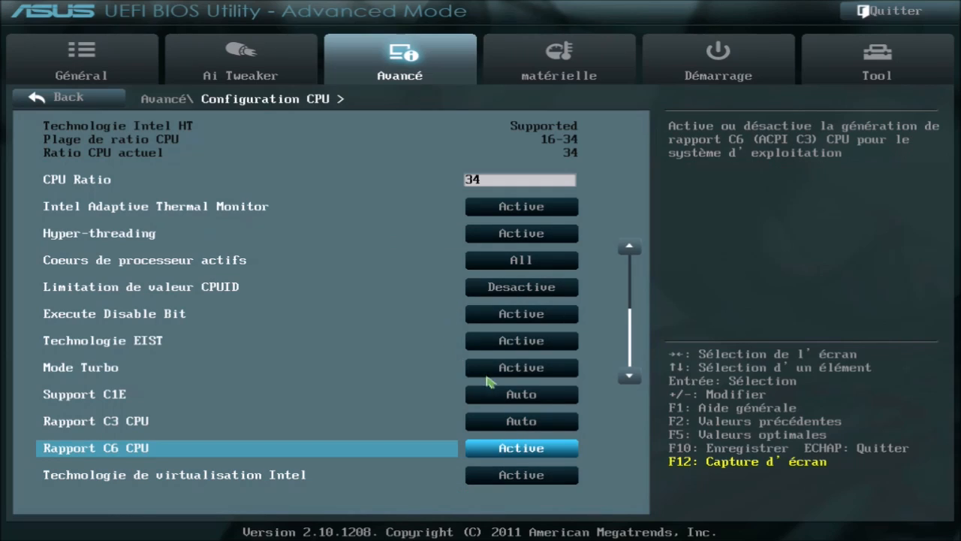
left_click(514, 425)
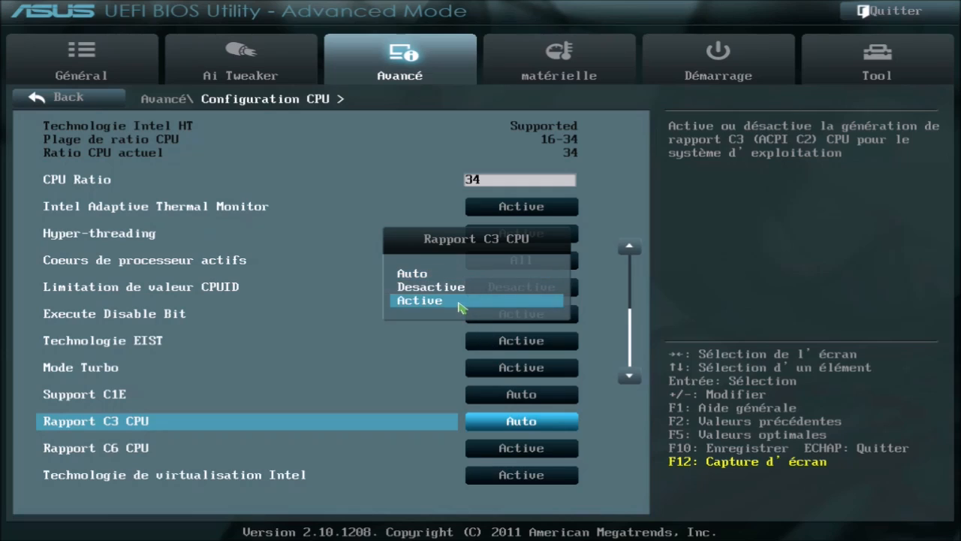
left_click(459, 301)
left_click(537, 398)
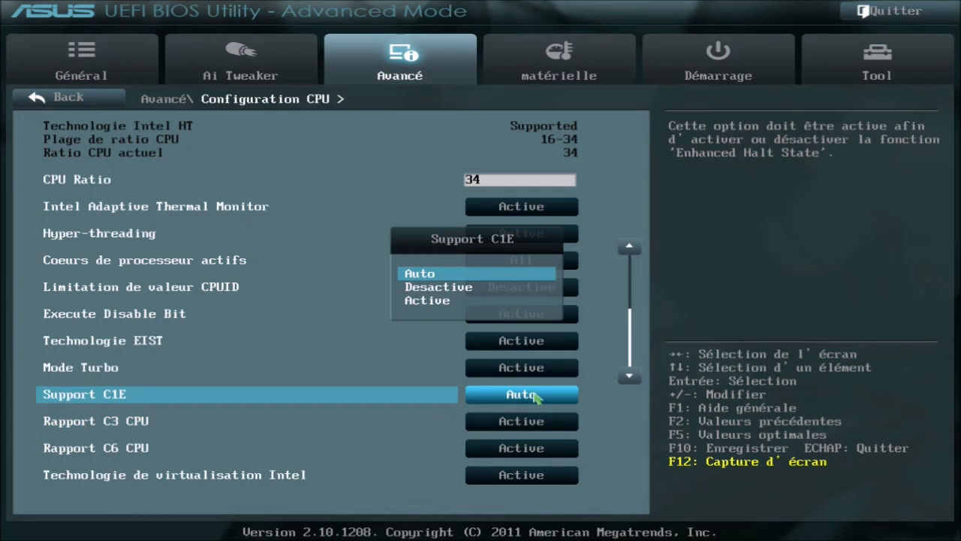
left_click(439, 302)
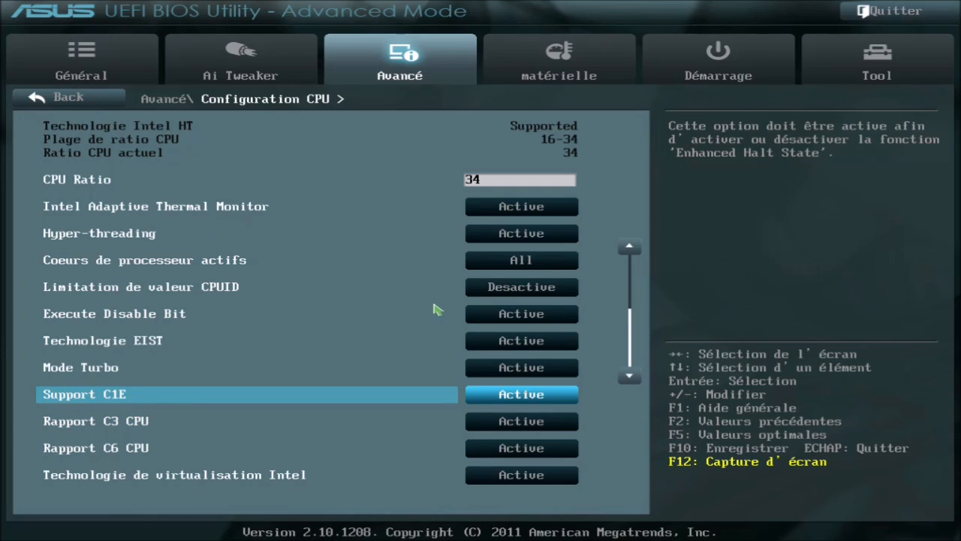
Review the Configuration CPU options between Intel Adaptive Thermal Monitor and Technologie de virtualisation Intel.
key("Down")
key("Down")
key("Down")
key("Up")
key("Up")
key("Up")
key("Up")
key("Up")
key("Up")
key("Up")
key("Up")
key("Up")
key("Up")
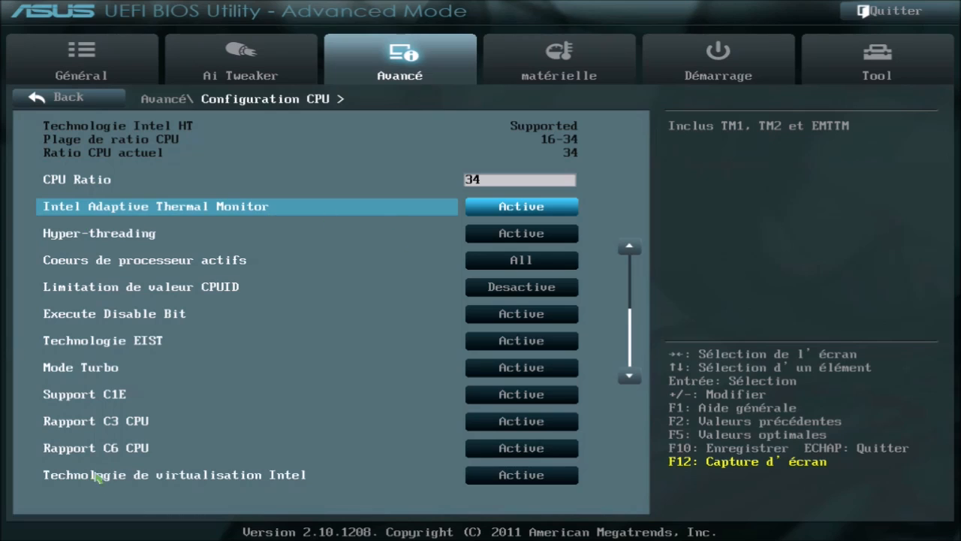
key("Down")
key("Down")
key("Down")
key("Down")
key("Down")
left_click(137, 465)
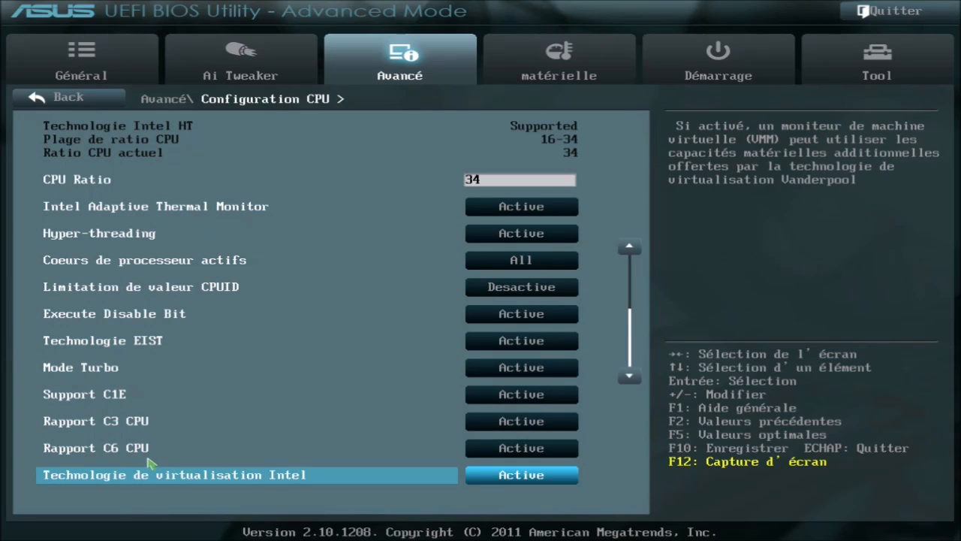
Leave Configuration CPU, view the High Precision Timer setting in Configuration du SouthBridge, and return to the Avancé list.
left_click(96, 101)
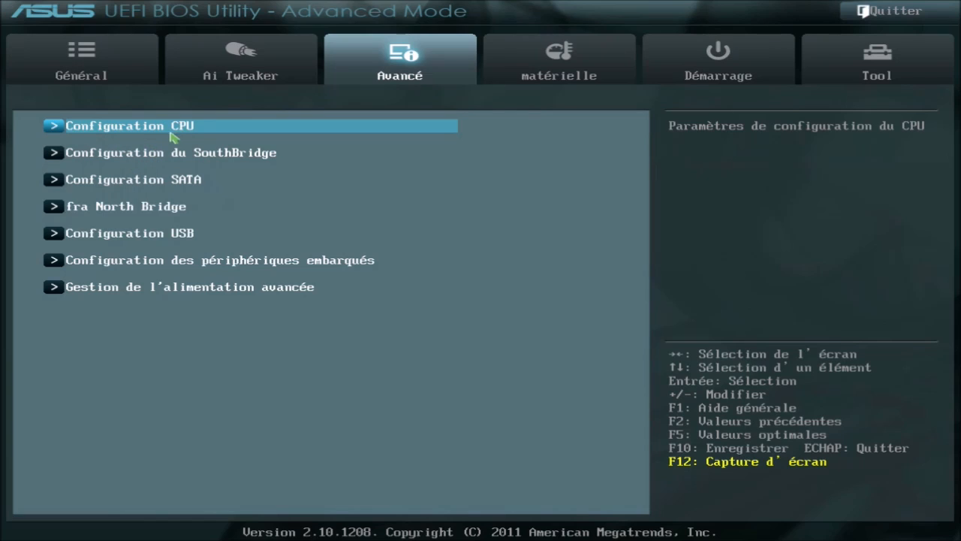
left_click(184, 154)
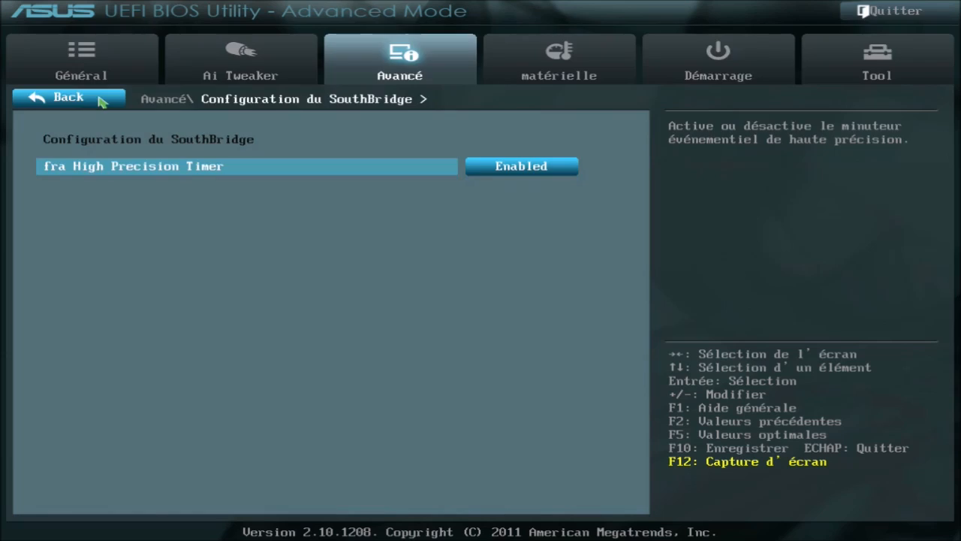
left_click(100, 100)
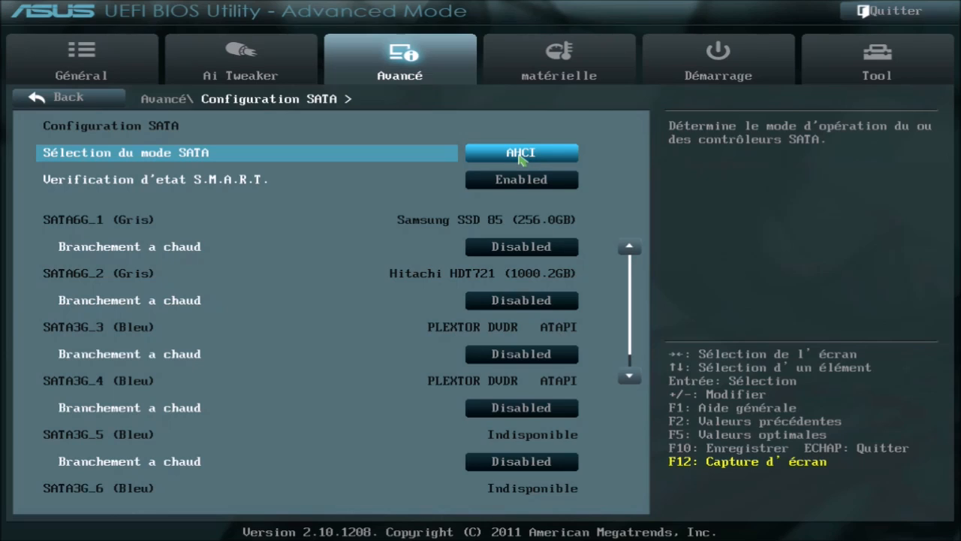
In Configuration SATA, view the SATA mode options without changing them and look through each port's Branchement a chaud setting.
left_click(520, 154)
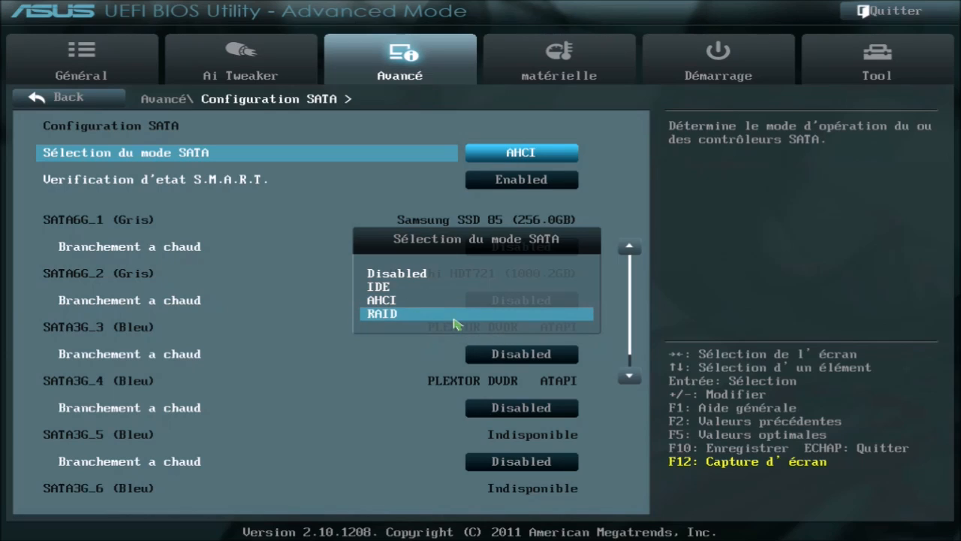
left_click(274, 230)
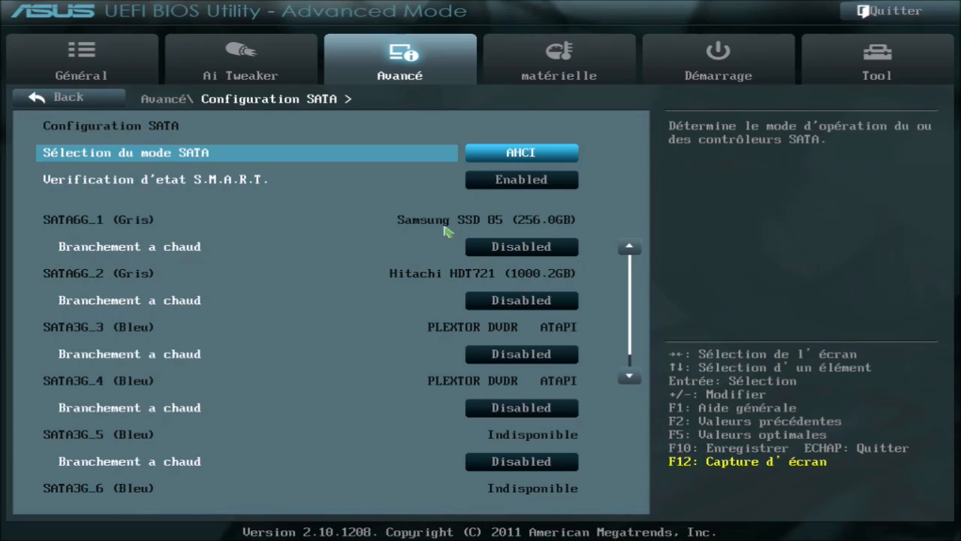
left_click(417, 247)
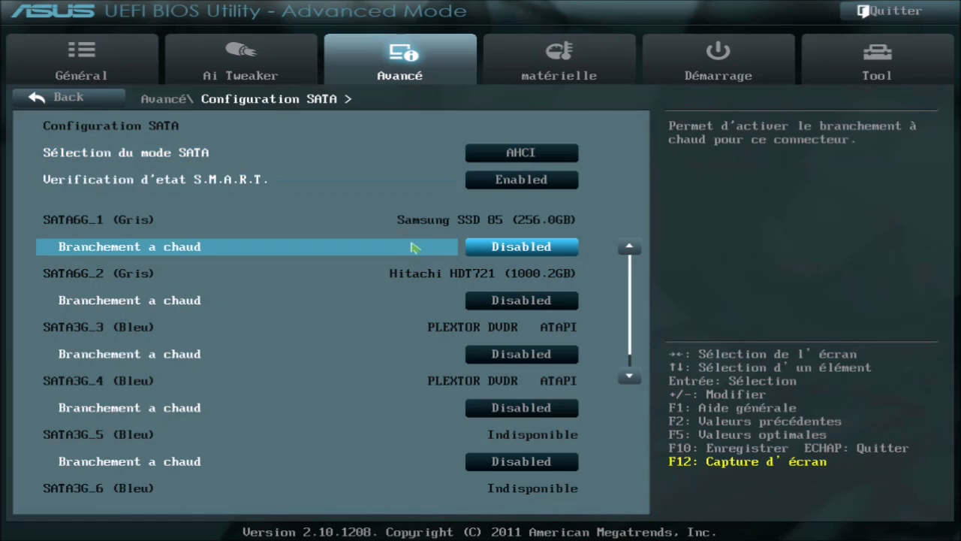
key("Down")
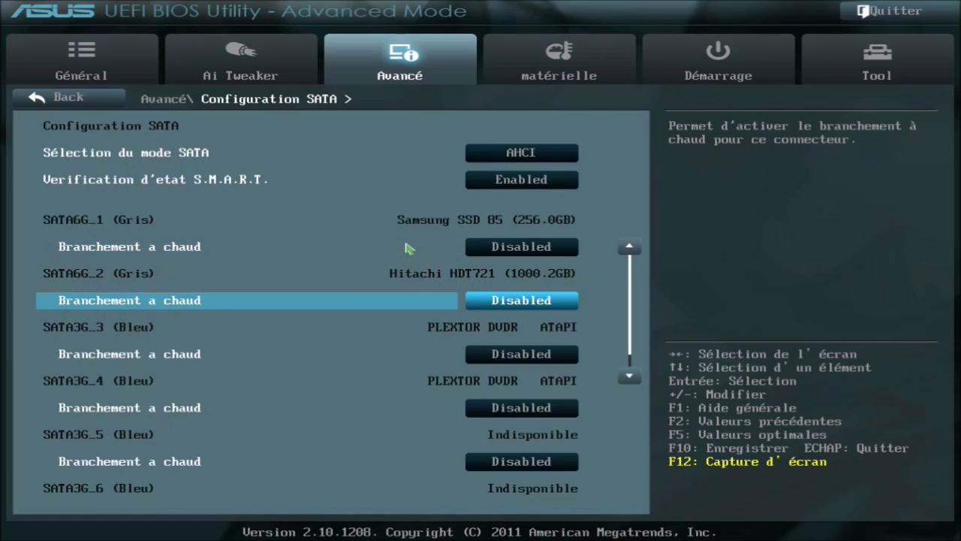
key("Down")
key("Down")
key("Up")
key("Up")
key("Down")
key("Down")
key("Up")
key("Up")
key("Down")
key("Down")
key("Down")
key("Down")
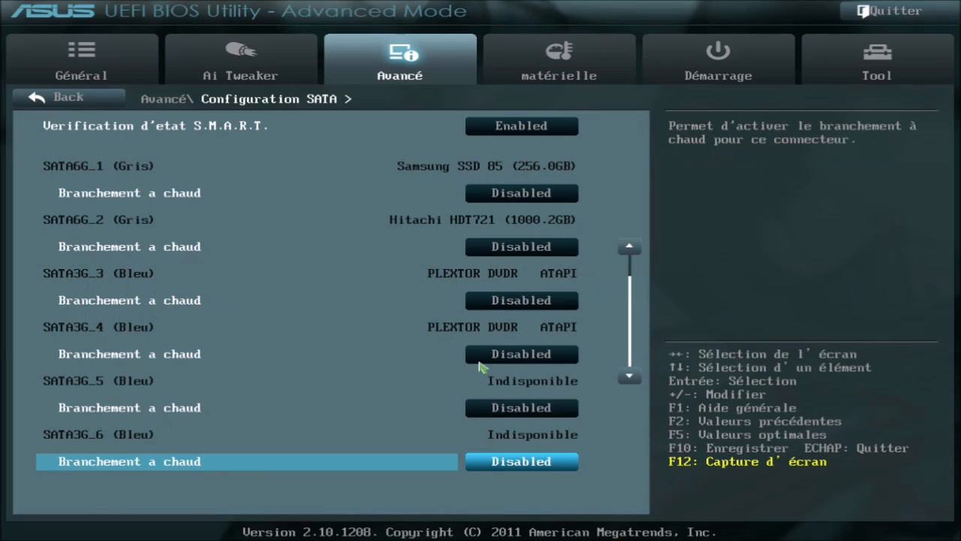
Set Branchement a chaud to Enabled for both the SATA3G_5 and SATA3G_6 ports.
left_click(516, 413)
left_click(516, 413)
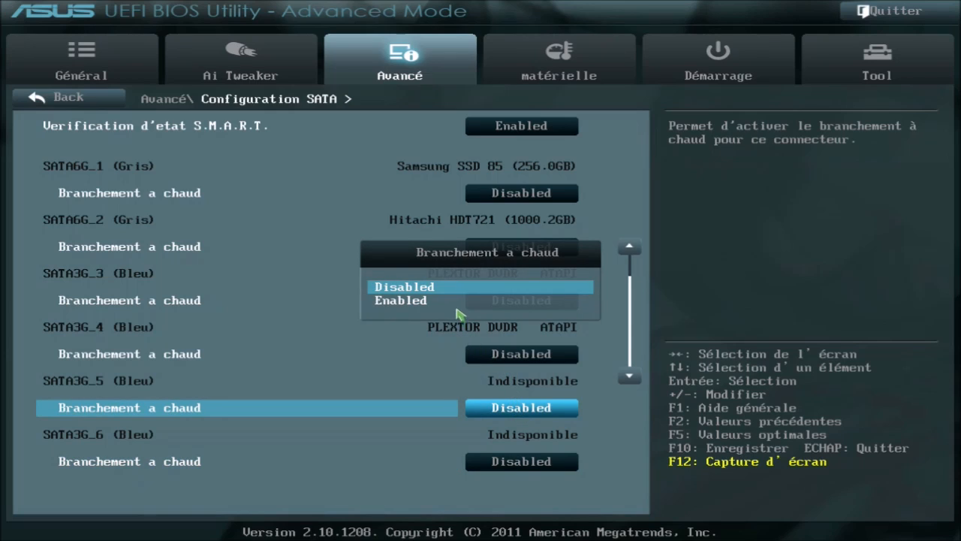
left_click(454, 314)
left_click(509, 473)
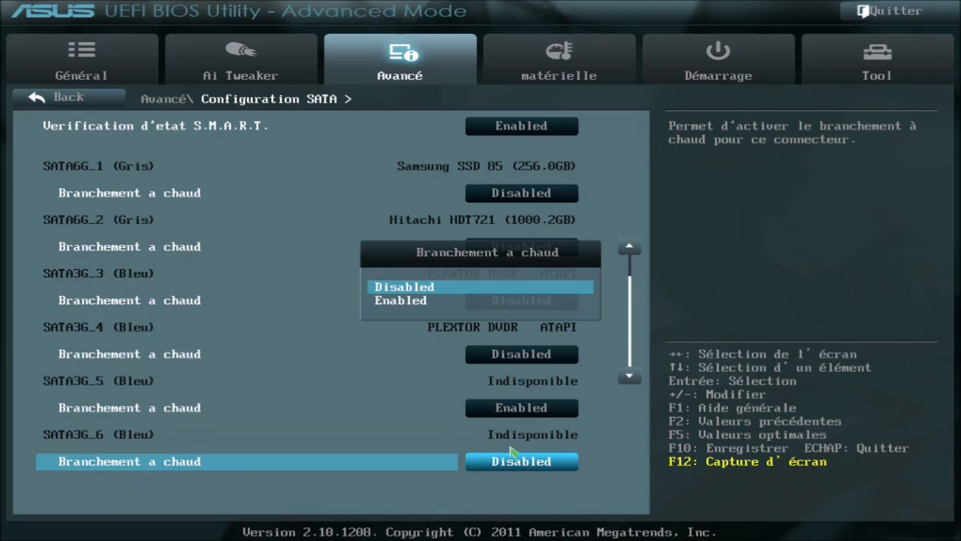
left_click(419, 303)
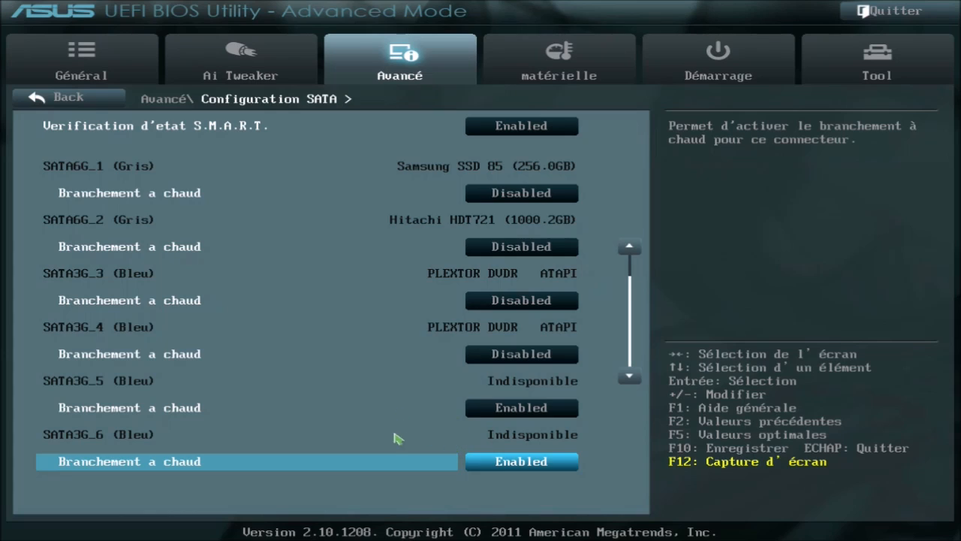
Review the Configuration SATA settings from Sélection du mode SATA to the SATA3G_6 hot-plug option, then return to the Avancé list.
key("Up")
key("Up")
key("Up")
key("Up")
key("Up")
key("Up")
key("Up")
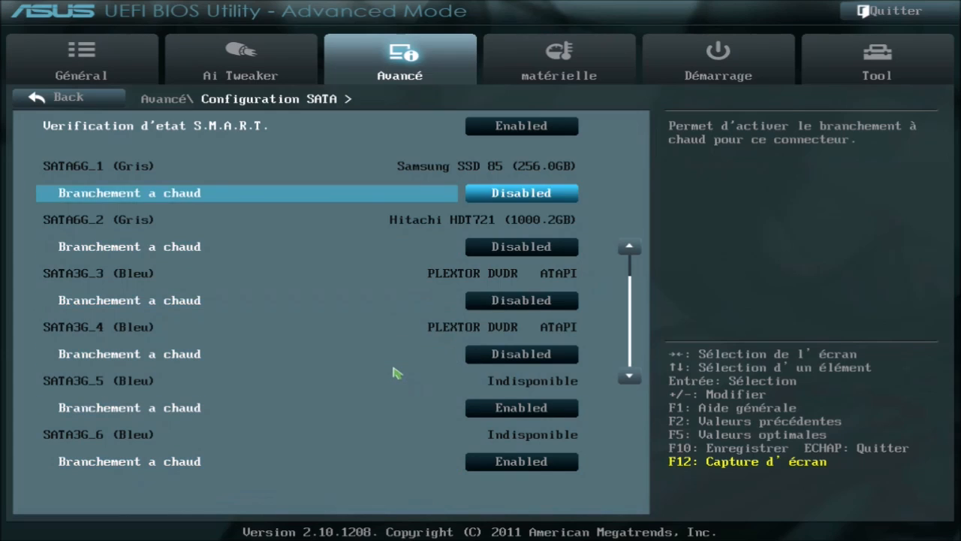
key("Up")
key("Down")
key("Down")
key("Down")
key("Down")
key("Down")
key("Down")
key("Down")
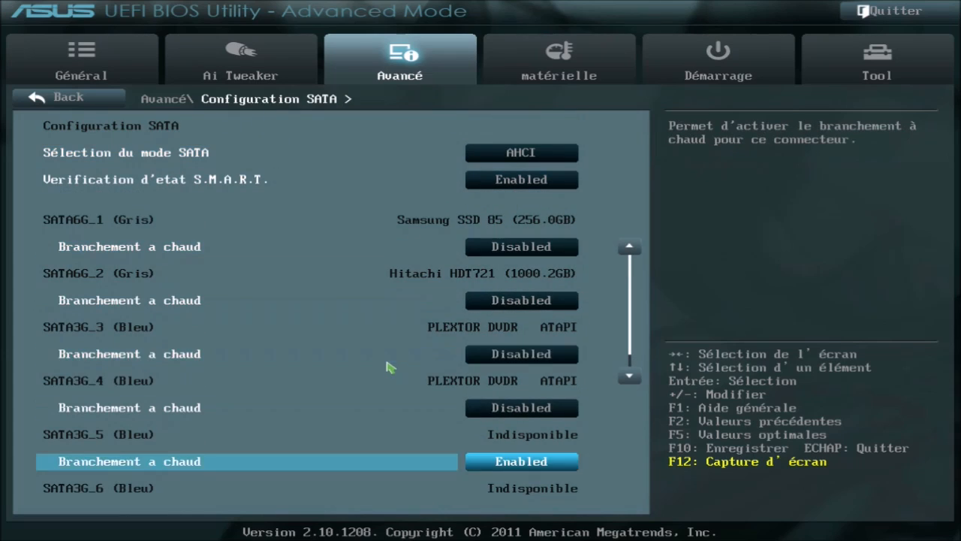
key("Up")
key("Up")
key("Up")
key("Up")
key("Up")
key("Up")
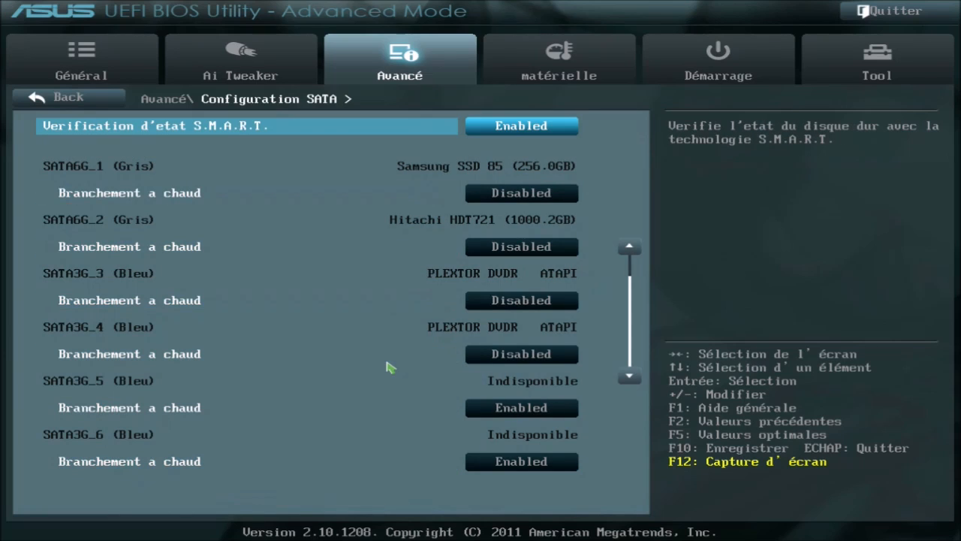
key("Up")
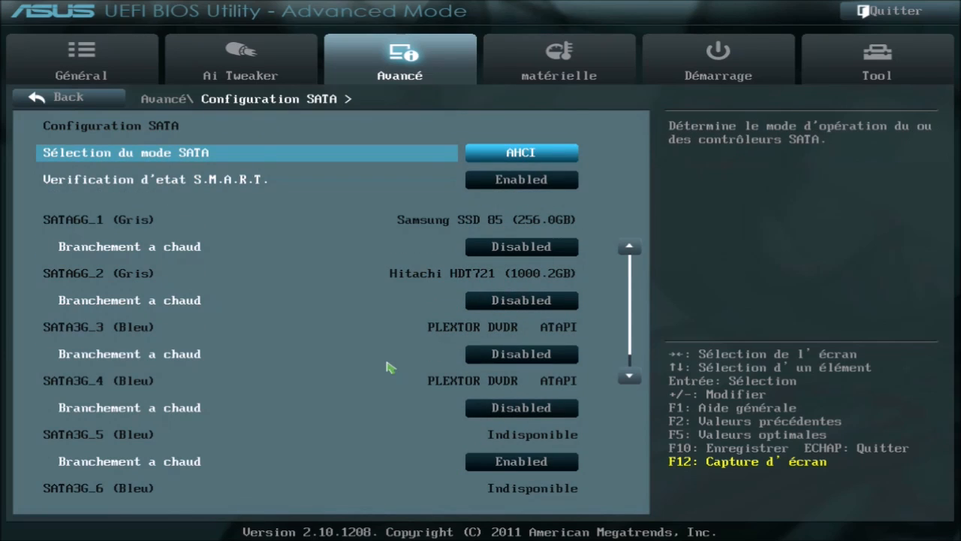
left_click(428, 300)
key("Down")
key("Down")
key("Down")
key("Down")
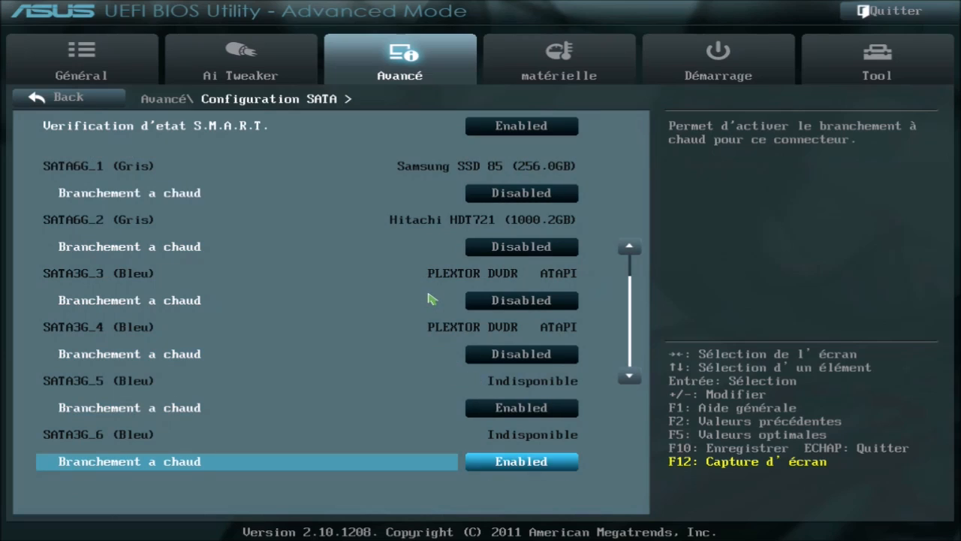
key("Up")
key("Up")
key("Up")
key("Up")
key("Up")
key("Up")
key("Up")
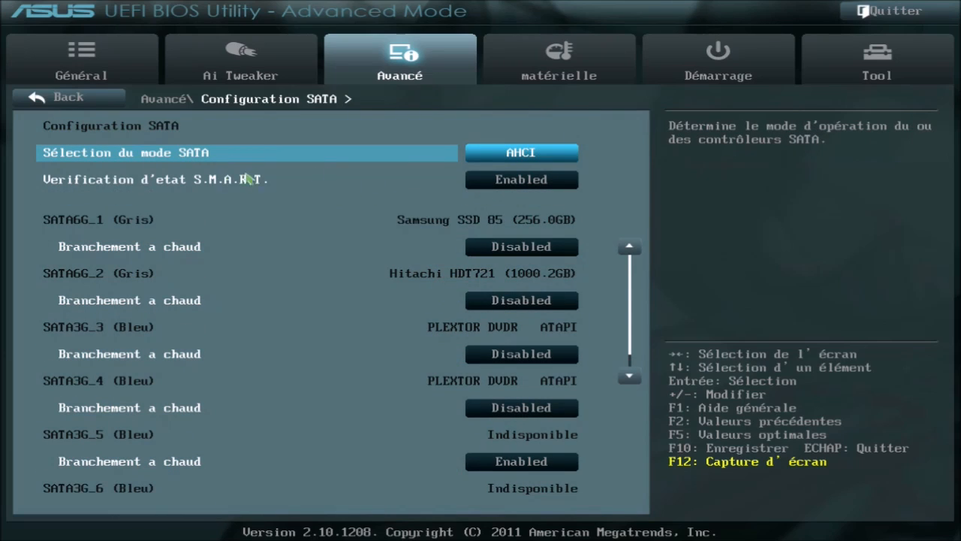
key("Down")
key("Down")
key("Down")
key("Down")
key("Down")
key("Down")
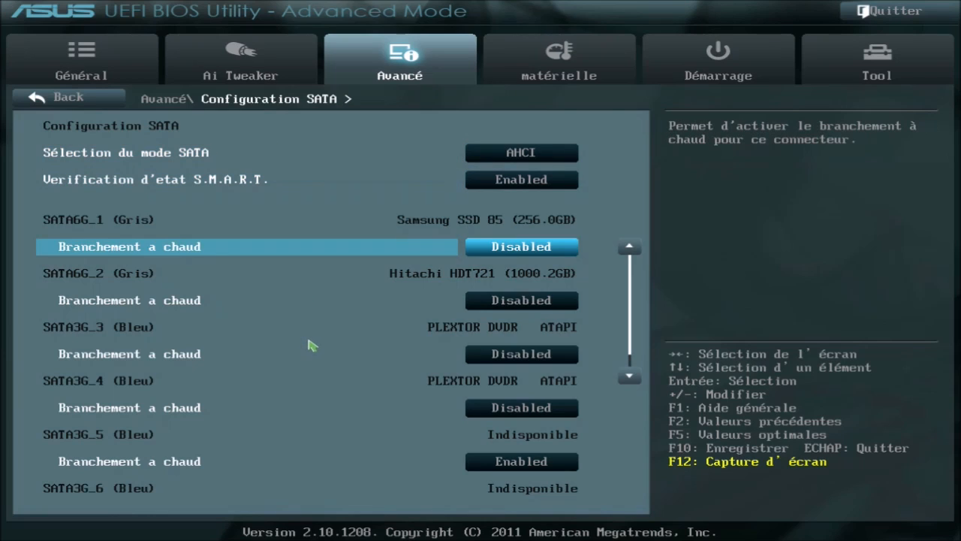
key("Down")
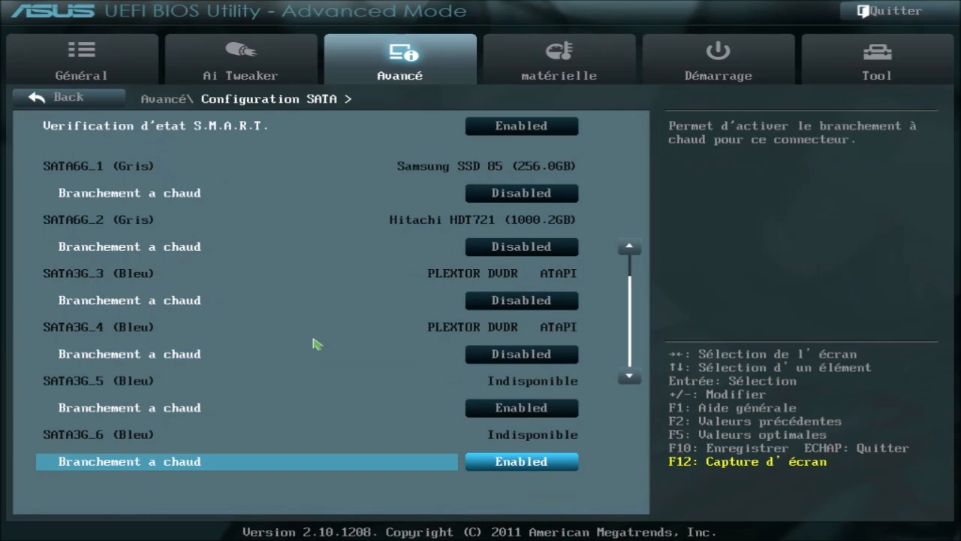
left_click(69, 98)
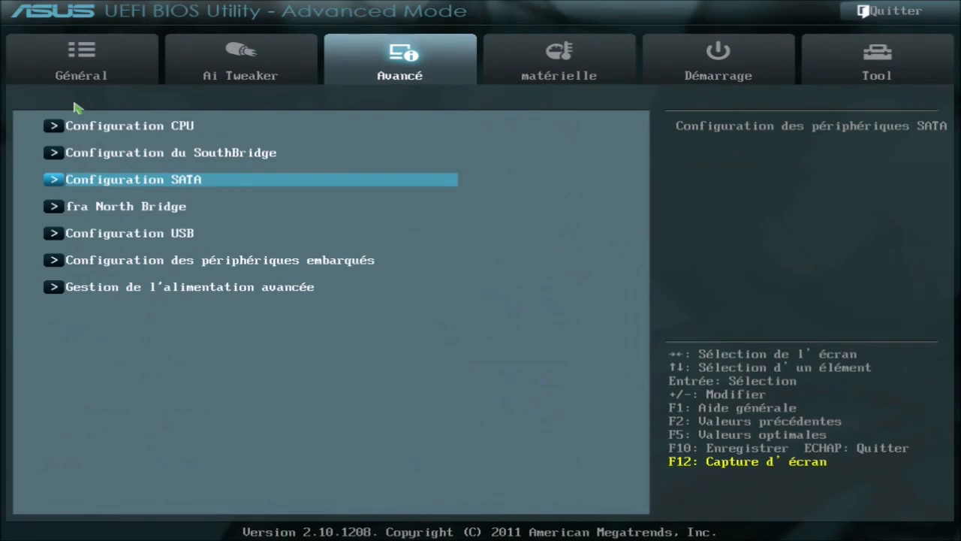
In fra North Bridge's Configuration graphique, set Source d'affichage primaire to PCIE and return to the Avancé list.
double_click(111, 208)
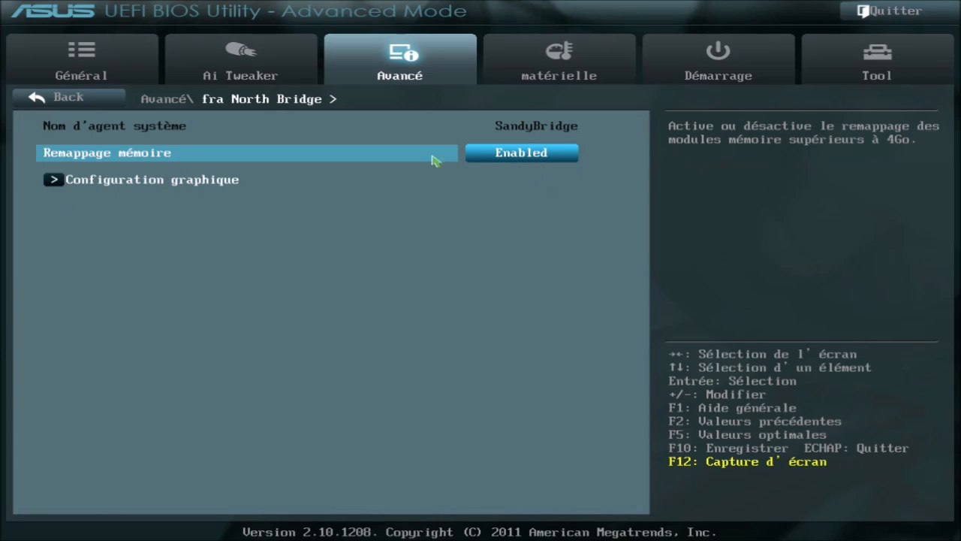
left_click(217, 181)
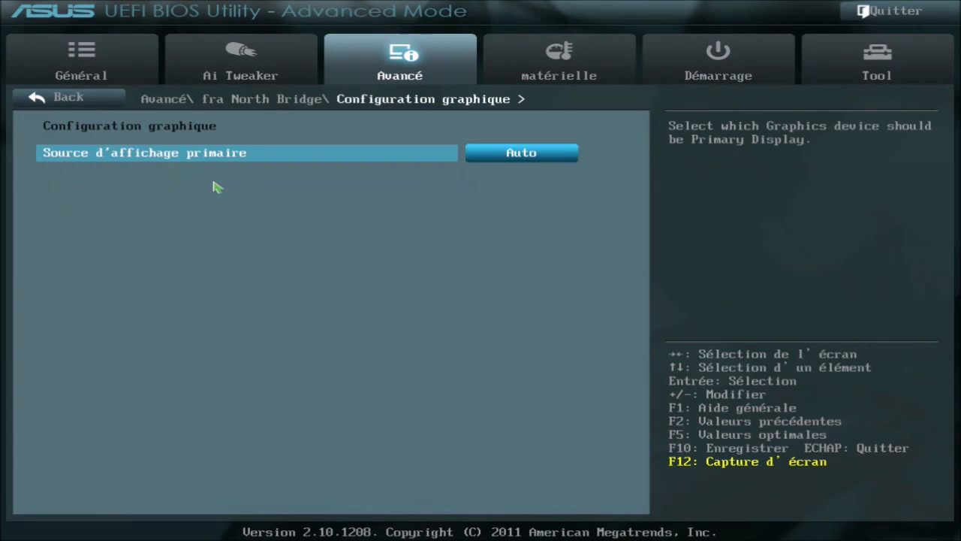
left_click(501, 156)
left_click(370, 289)
left_click(71, 104)
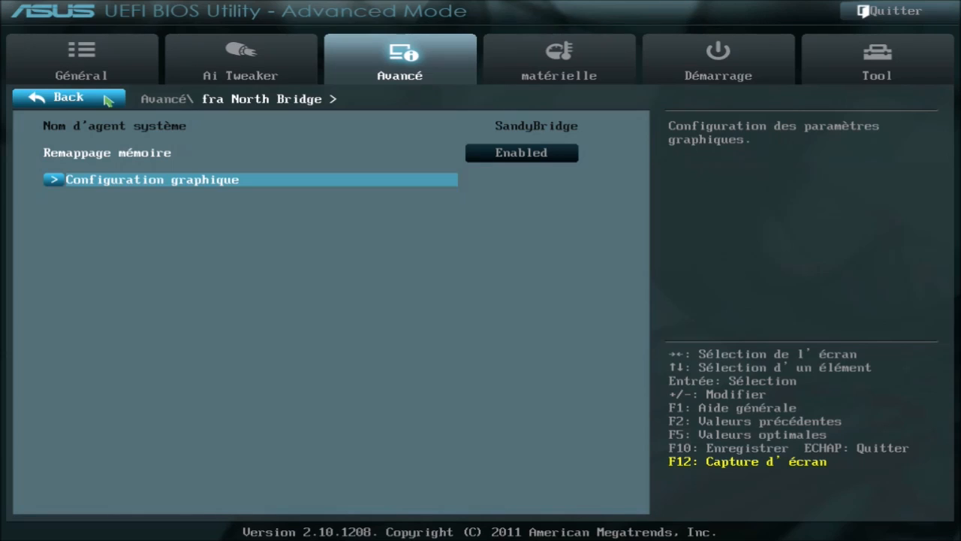
left_click(106, 101)
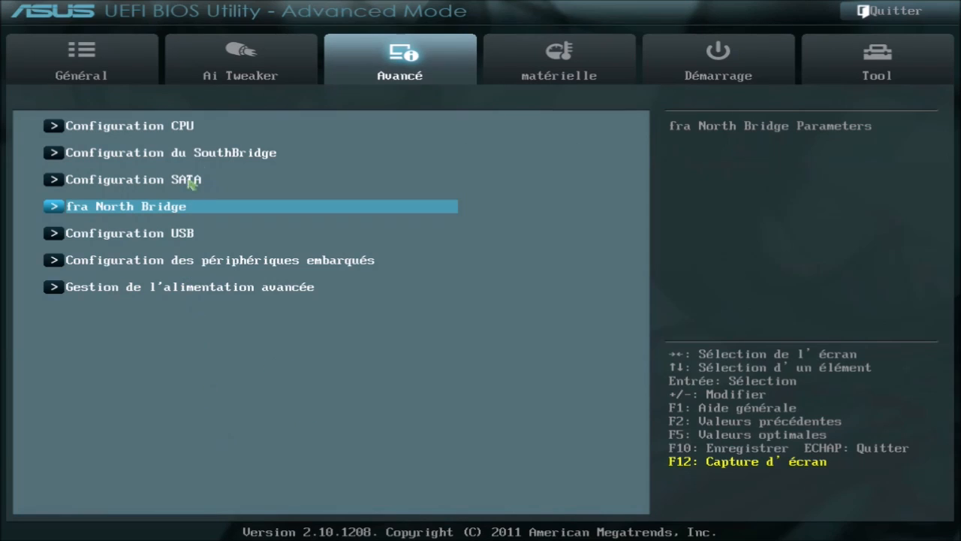
Recheck Source d'affichage primaire under fra North Bridge, view the Configuration USB settings, and return to the Avancé list.
left_click(186, 207)
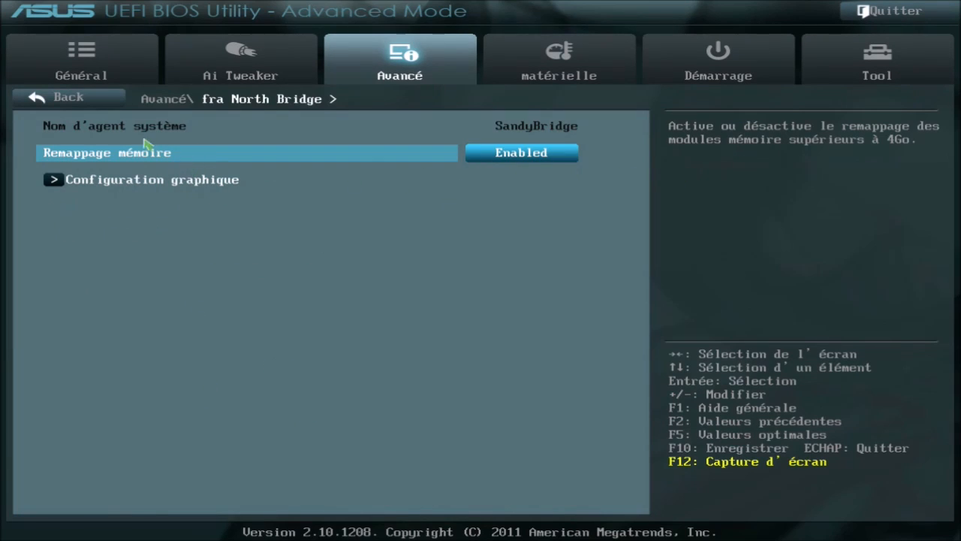
left_click(151, 180)
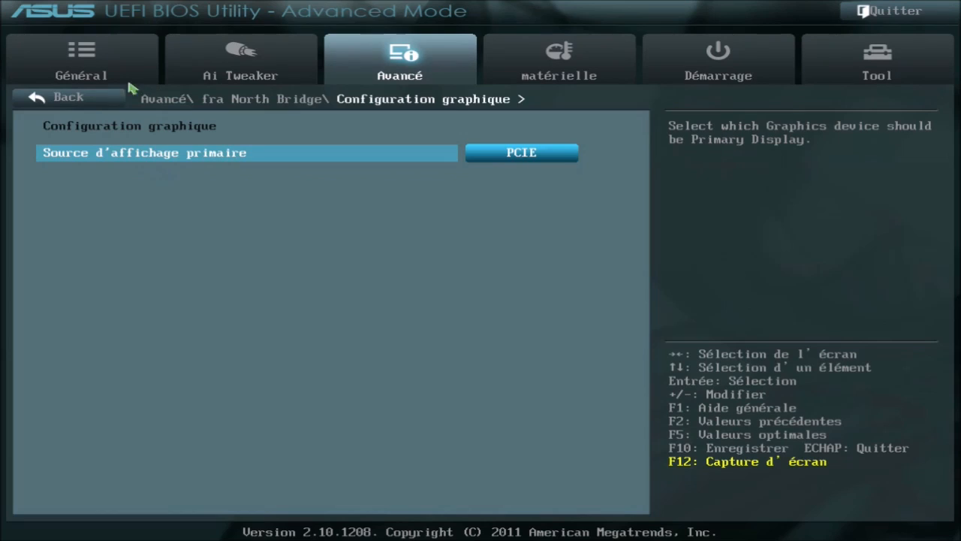
left_click(102, 100)
left_click(96, 105)
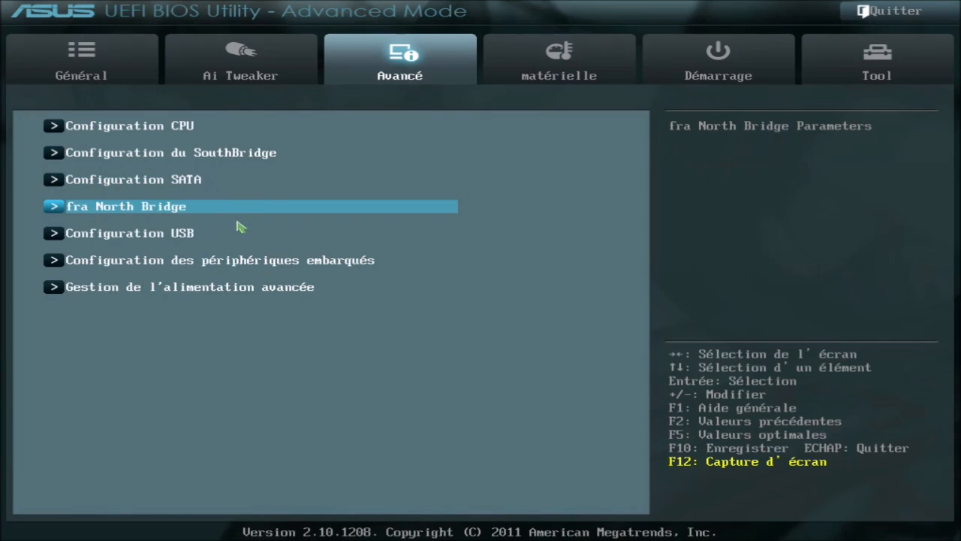
left_click(182, 235)
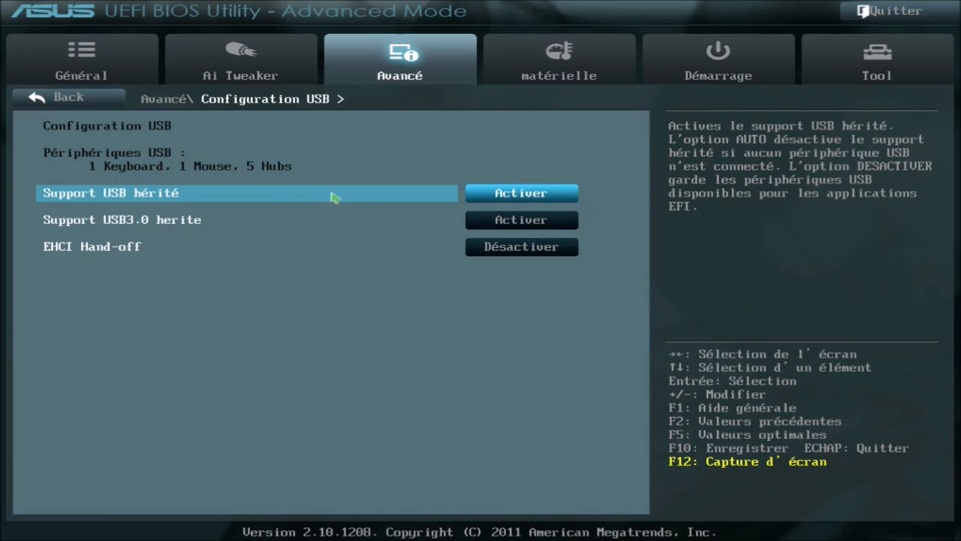
left_click(89, 99)
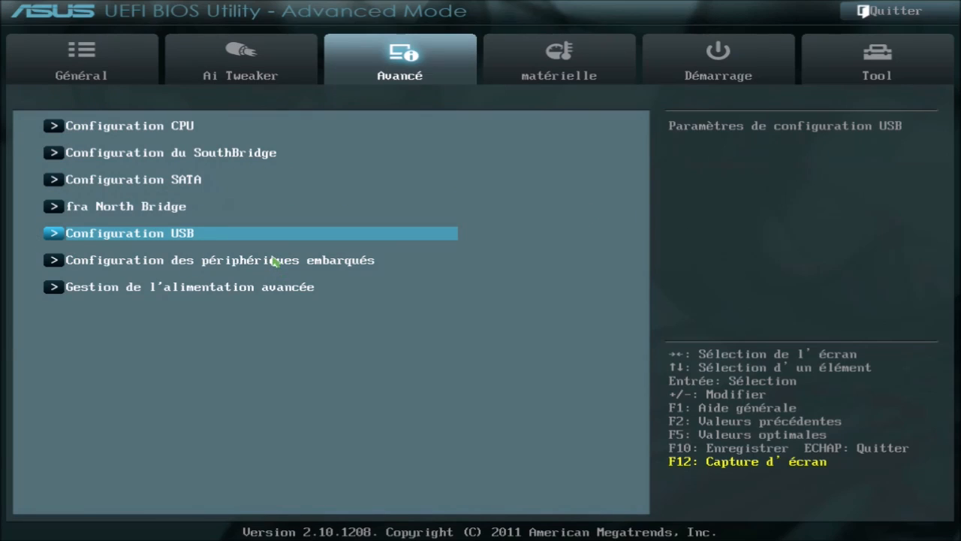
In Configuration des périphériques embarqués, set Contrôleur HD Audio Azalia, Contrôleur Bluetooth and Contrôleur VIA 1394 to Désactivé.
left_click(212, 262)
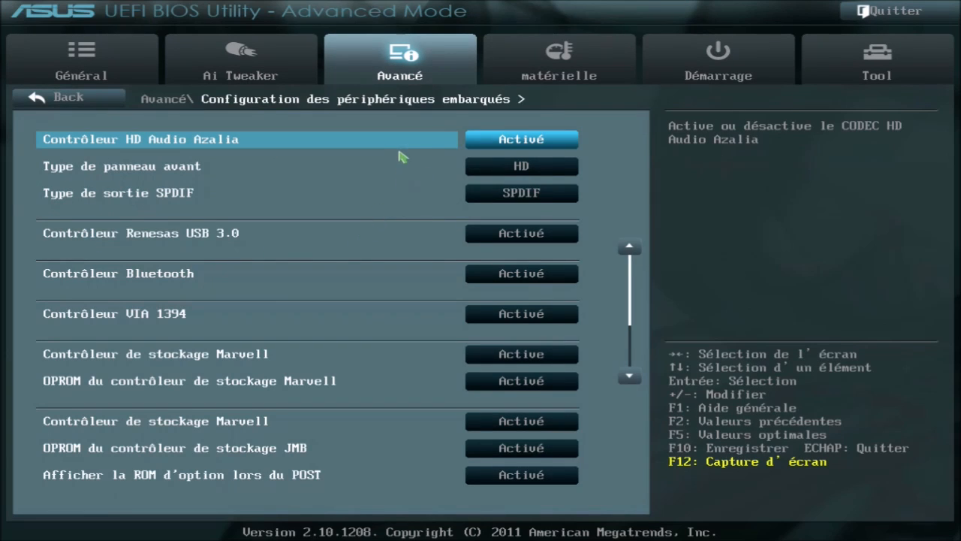
left_click(508, 142)
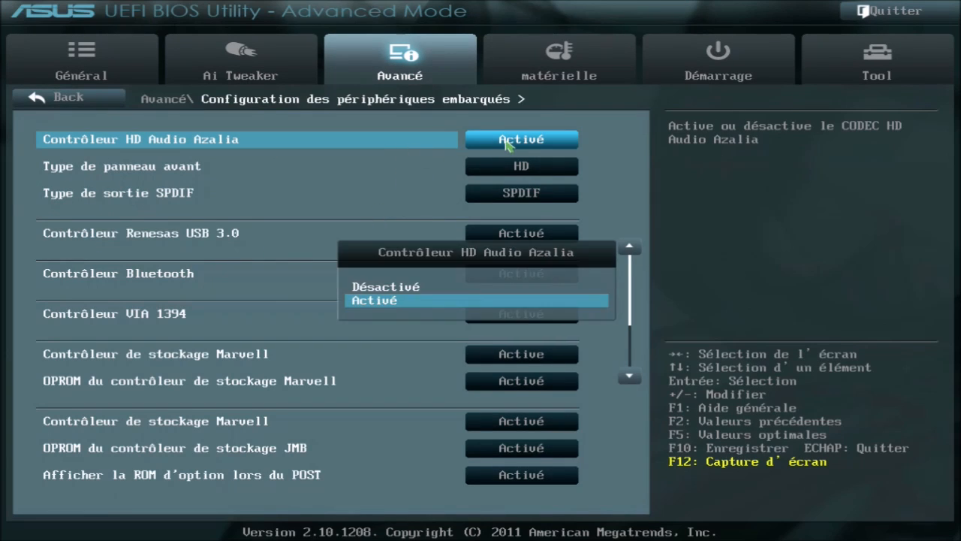
left_click(402, 287)
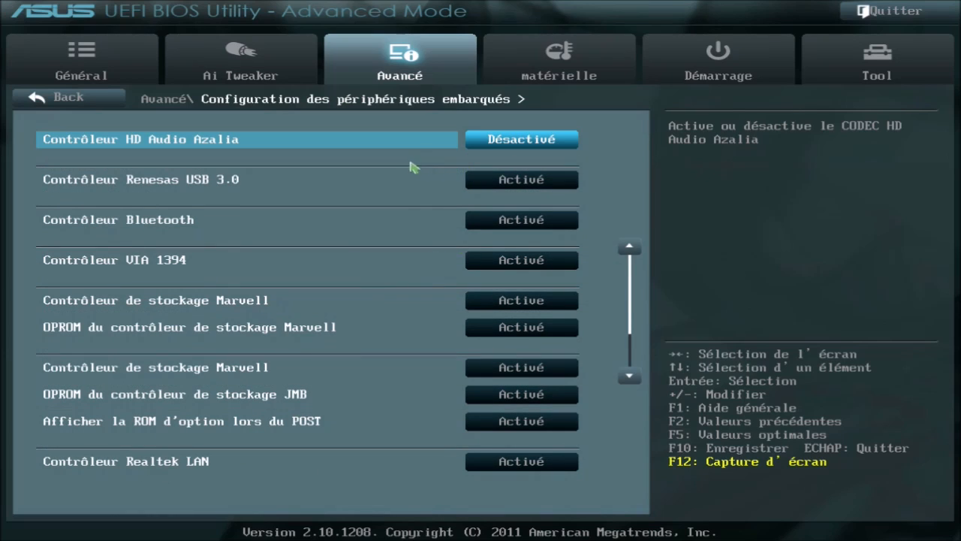
left_click(544, 223)
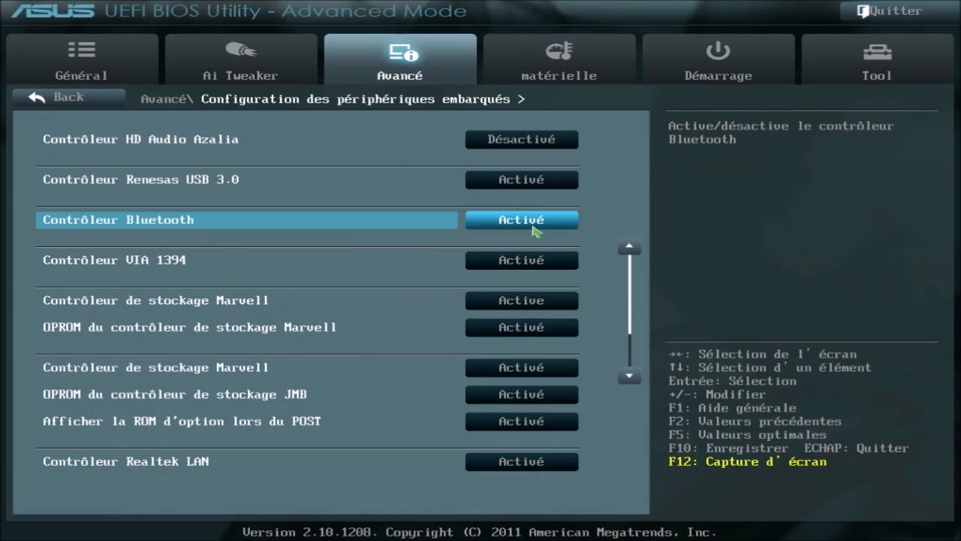
left_click(409, 287)
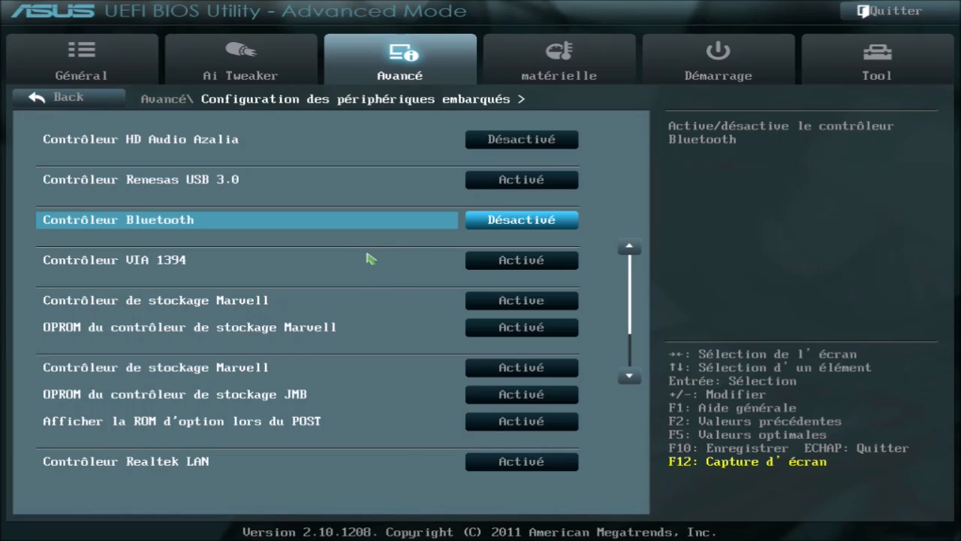
left_click(496, 265)
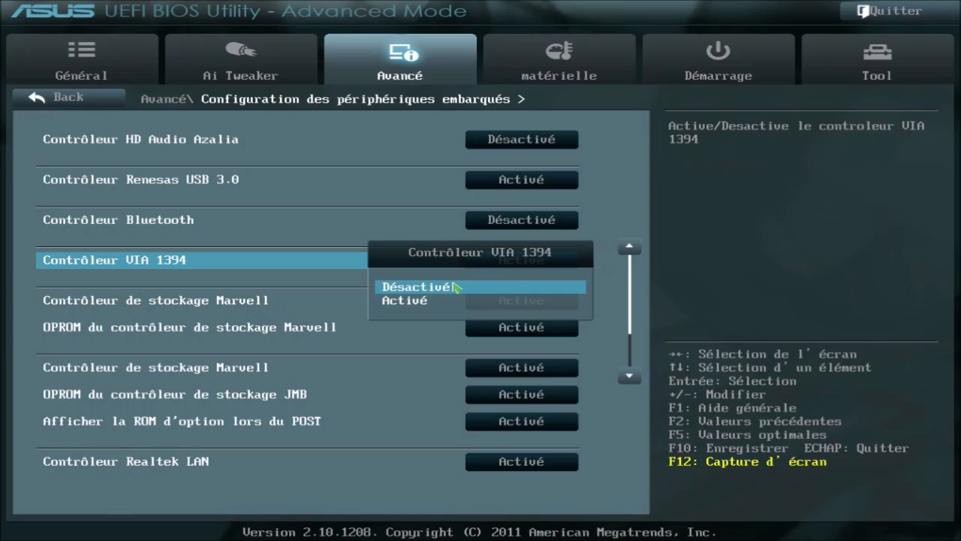
left_click(454, 286)
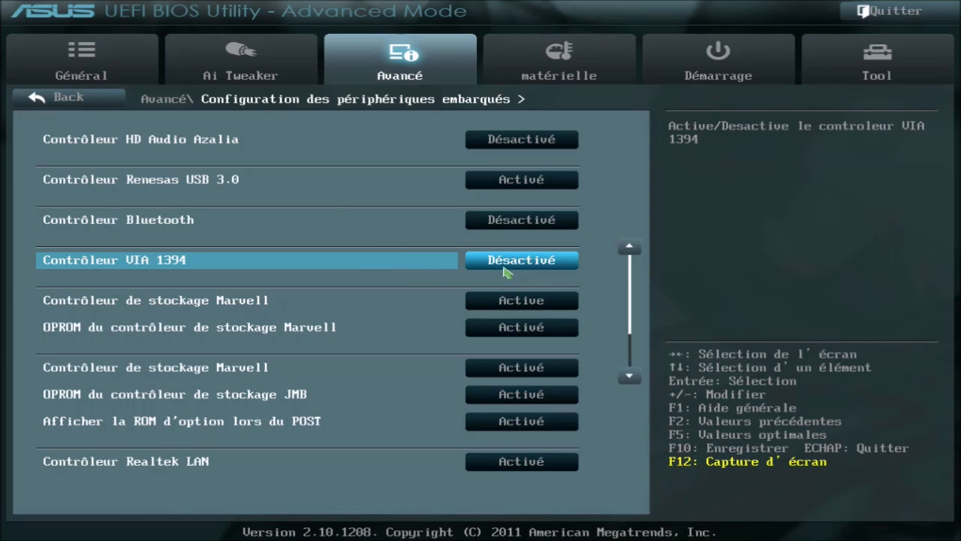
Set the first Contrôleur de stockage Marvell, the one just below Contrôleur VIA 1394, to Desactive.
scroll(473, 264, "down", 3)
scroll(472, 264, "up", 3)
scroll(346, 288, "down", 1)
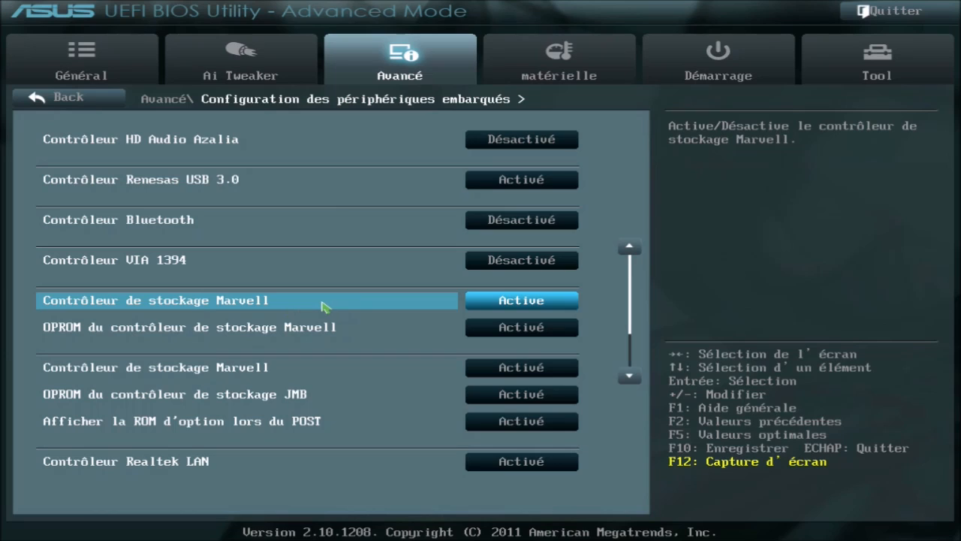
scroll(323, 306, "down", 2)
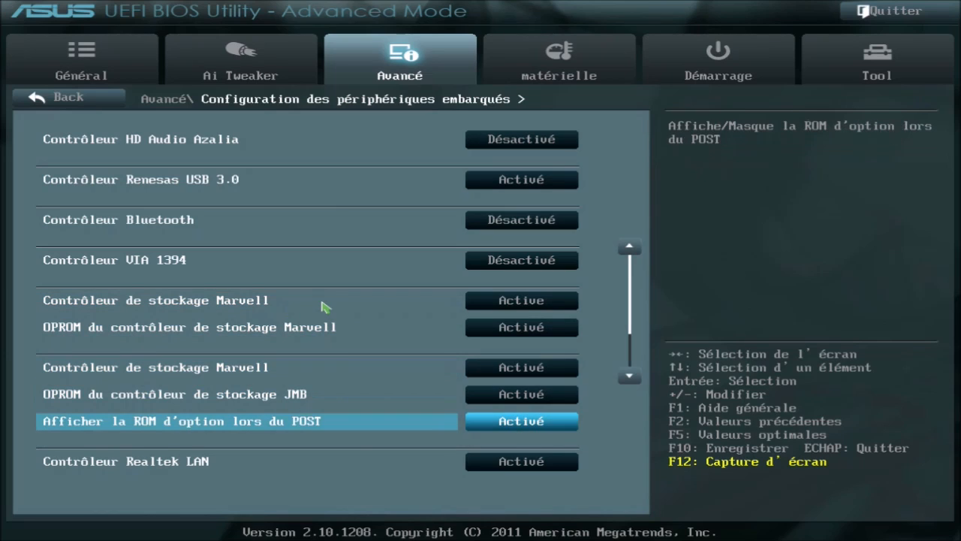
scroll(325, 323, "down", 5)
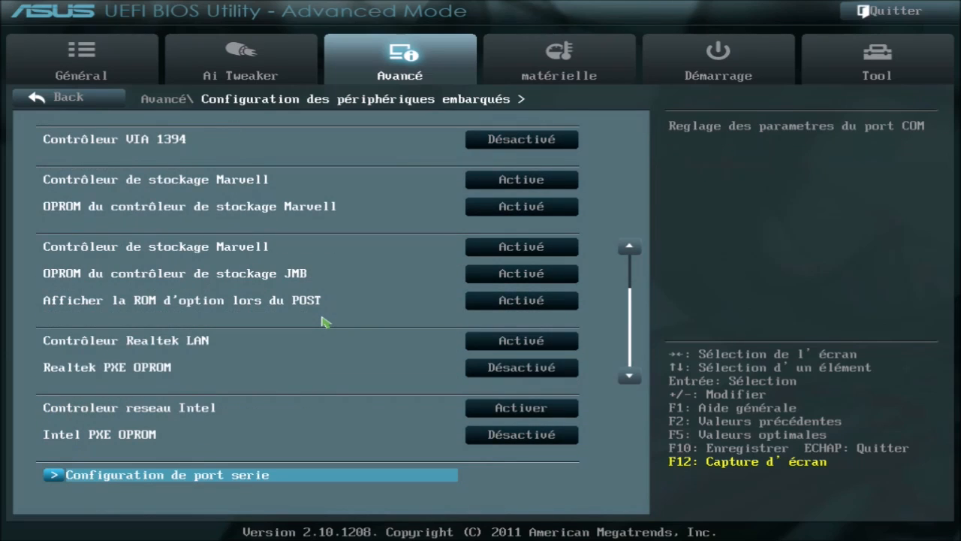
scroll(301, 383, "up", 6)
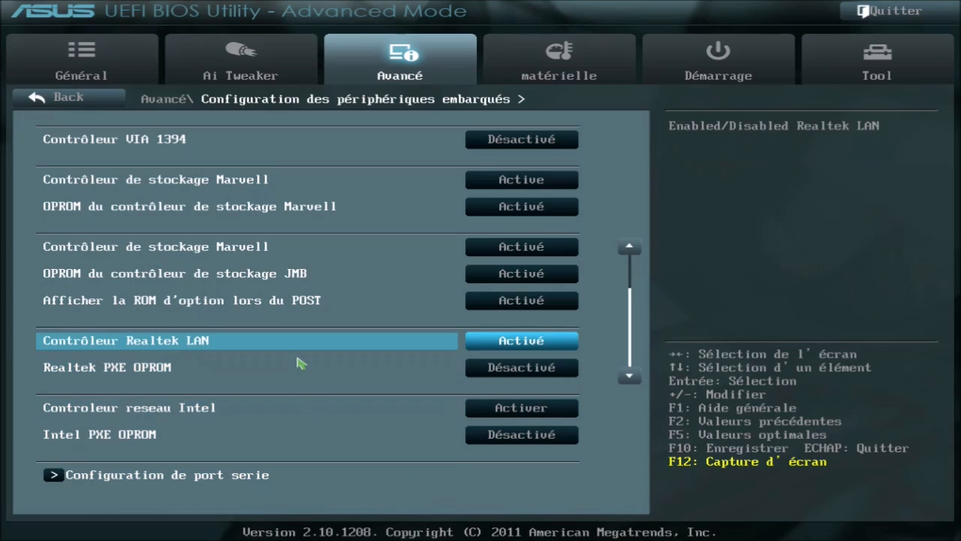
scroll(300, 363, "up", 5)
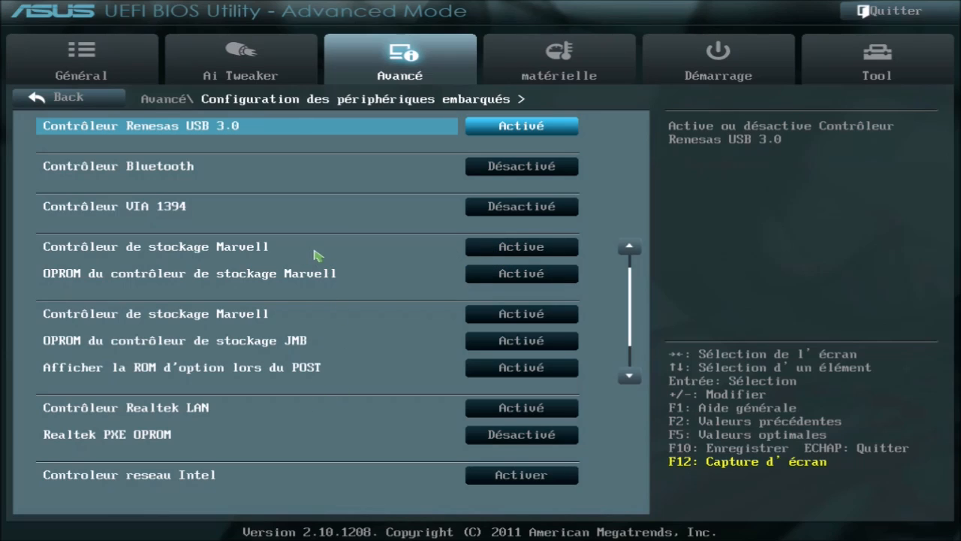
left_click(479, 251)
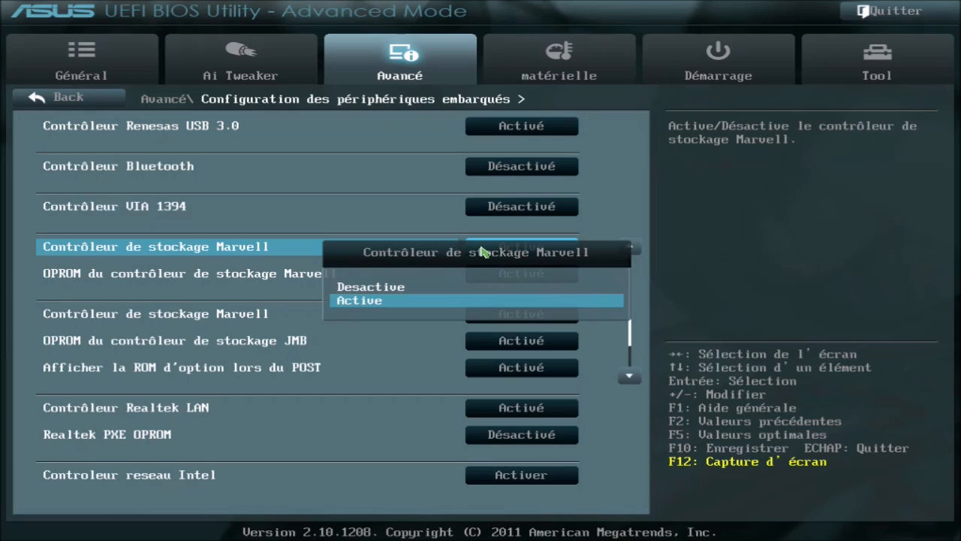
left_click(404, 289)
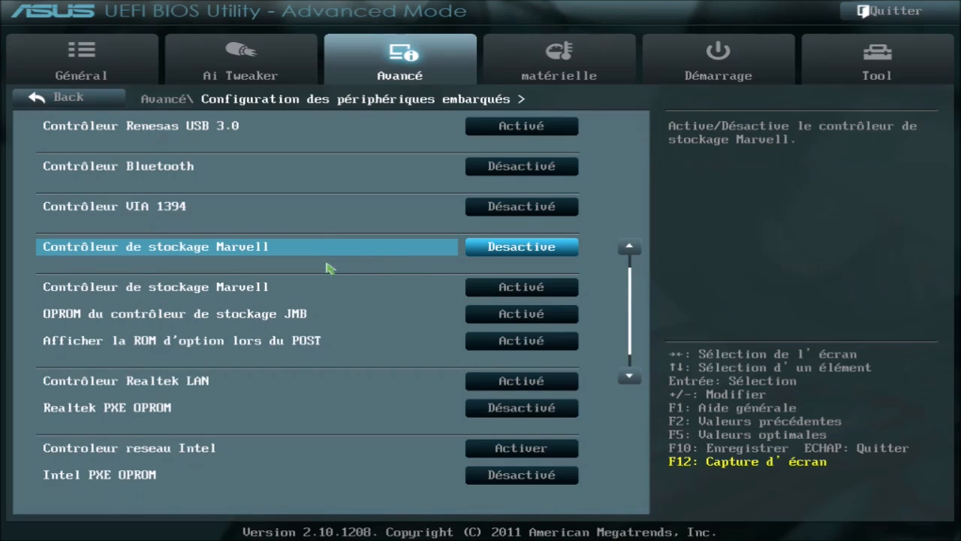
Set the second Contrôleur de stockage Marvell (JMB) and Contrôleur Realtek LAN to Désactivé.
left_click(501, 291)
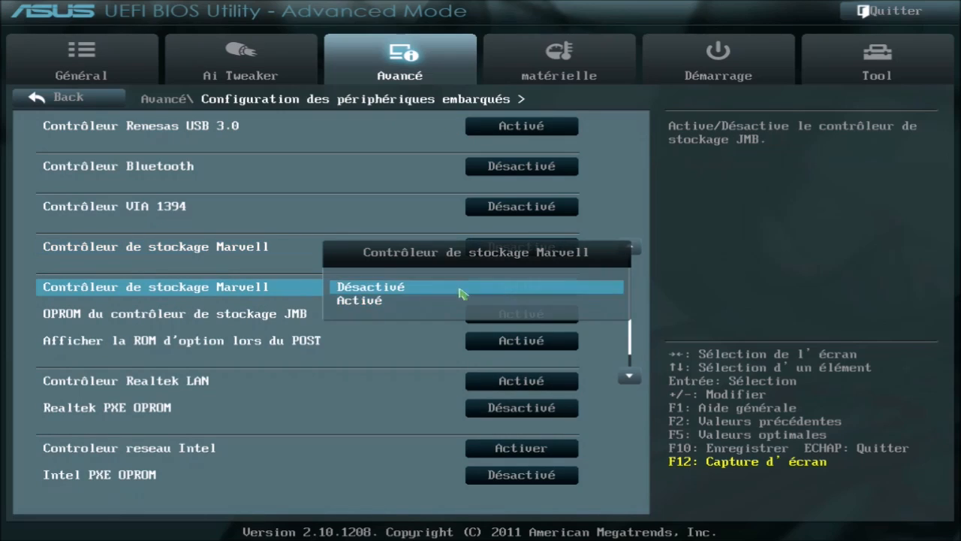
left_click(408, 290)
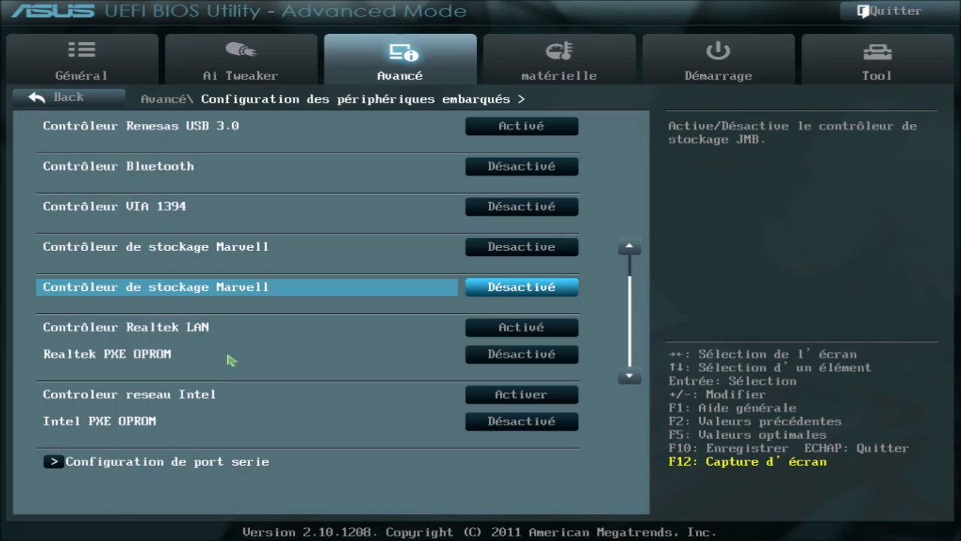
left_click(504, 331)
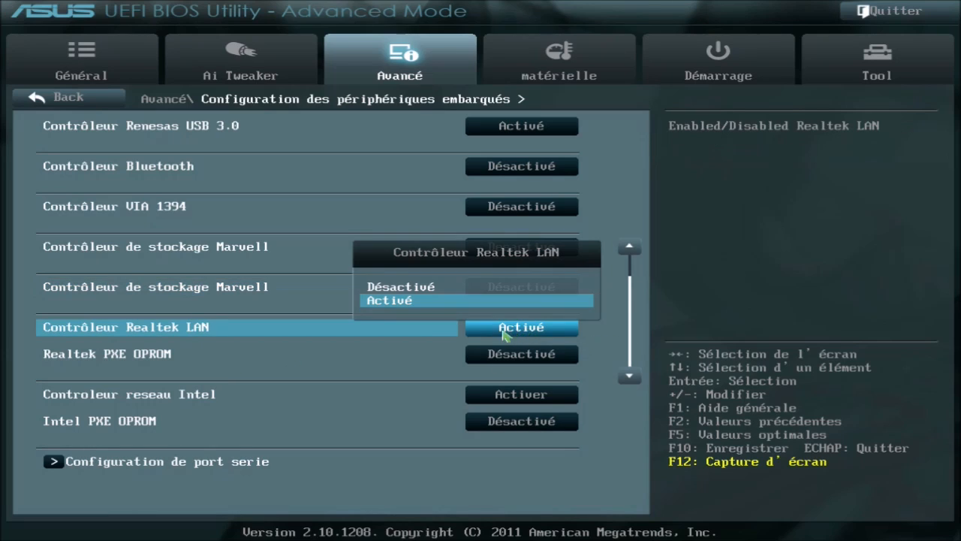
left_click(481, 287)
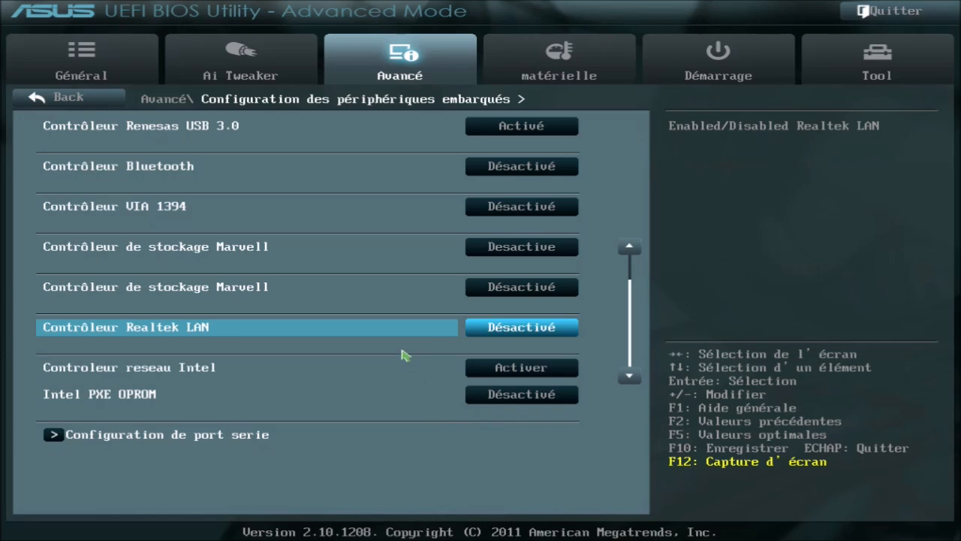
View the Configuration de port serie settings, review the embedded device list up to Contrôleur HD Audio Azalia, and return to the Avancé list.
key("Down")
key("Down")
key("Down")
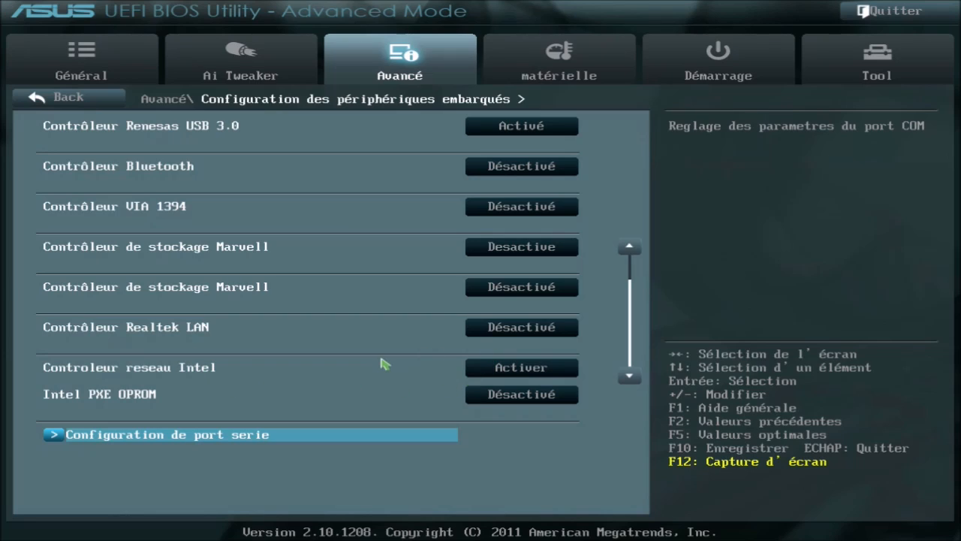
left_click(205, 437)
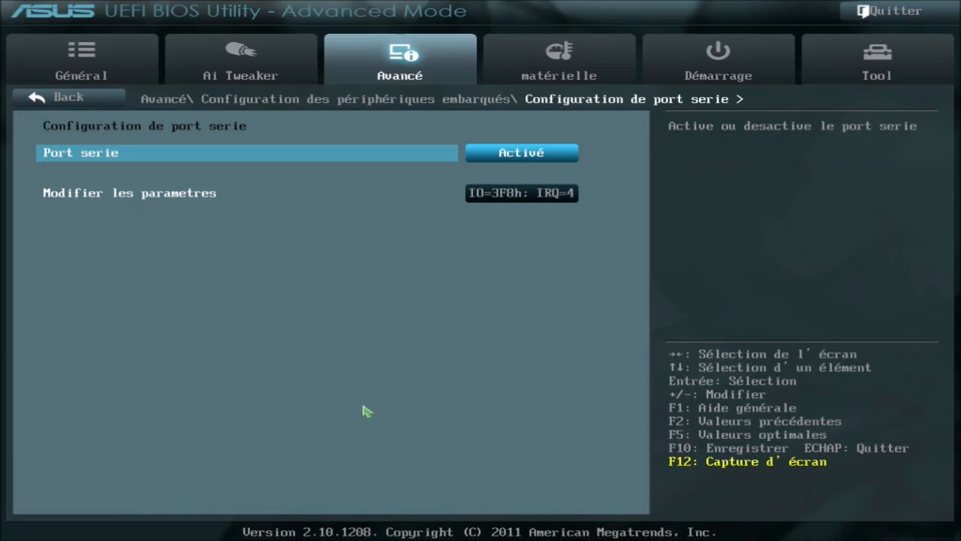
key("Escape")
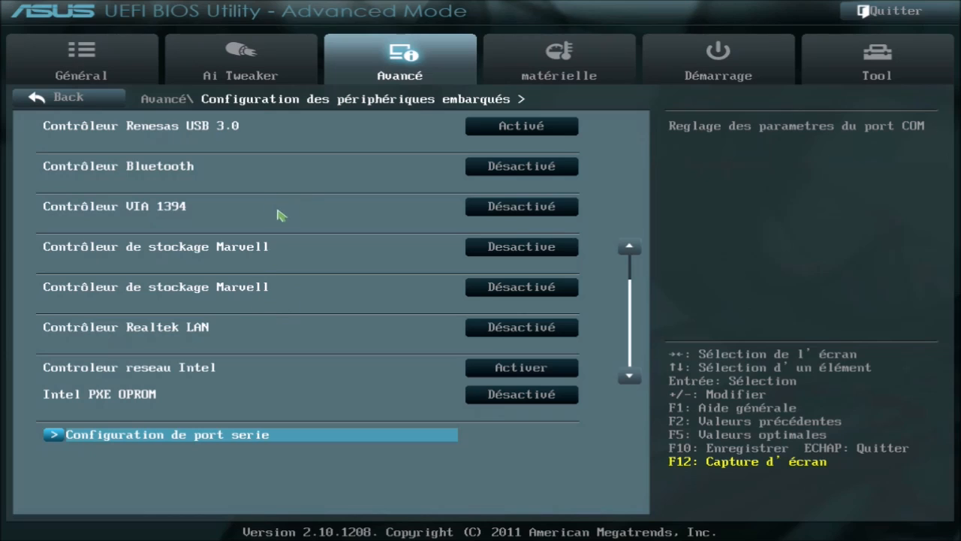
key("Up")
key("Up")
key("Up")
key("Up")
key("Up")
key("Up")
key("Up")
key("Up")
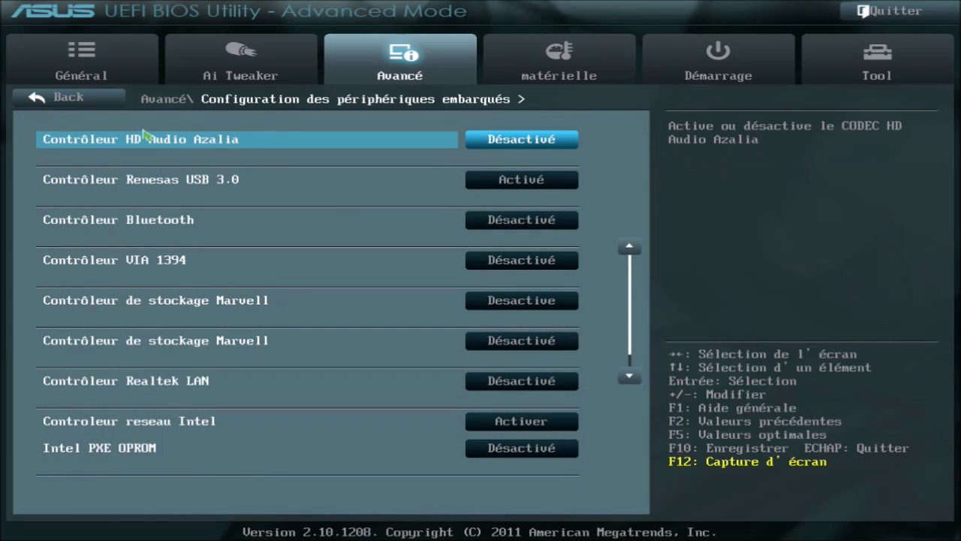
left_click(80, 98)
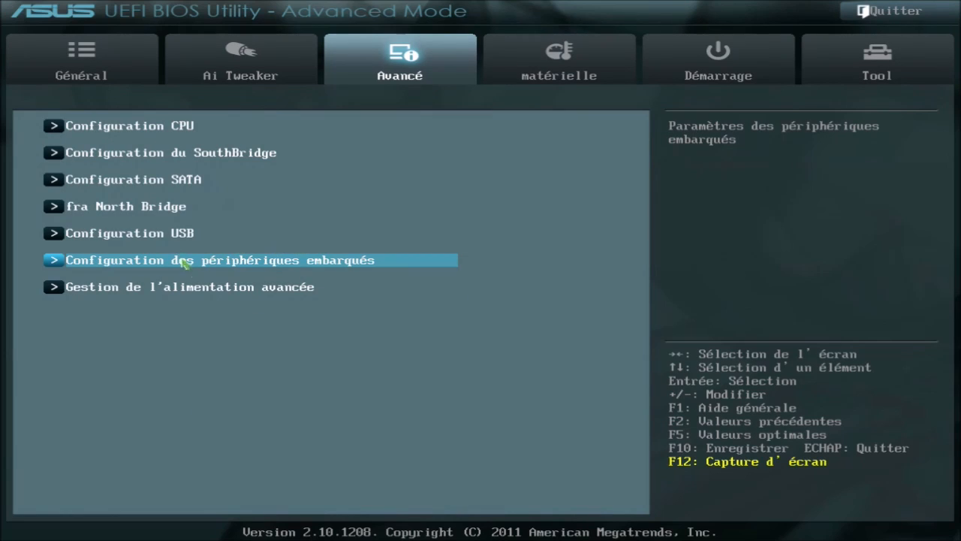
In Gestion de l'alimentation avancée, view the choices for Restore AC Power Loss and dismiss them.
left_click(209, 287)
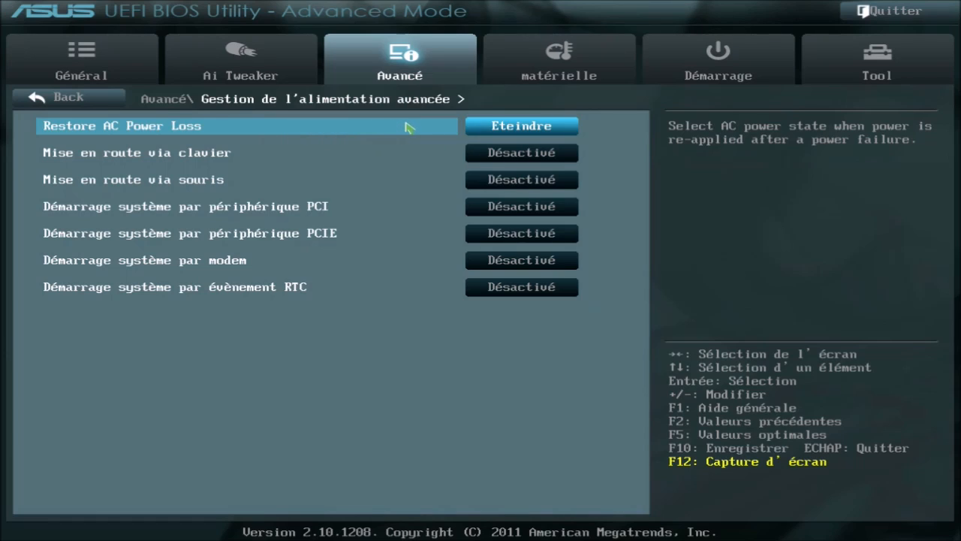
left_click(535, 129)
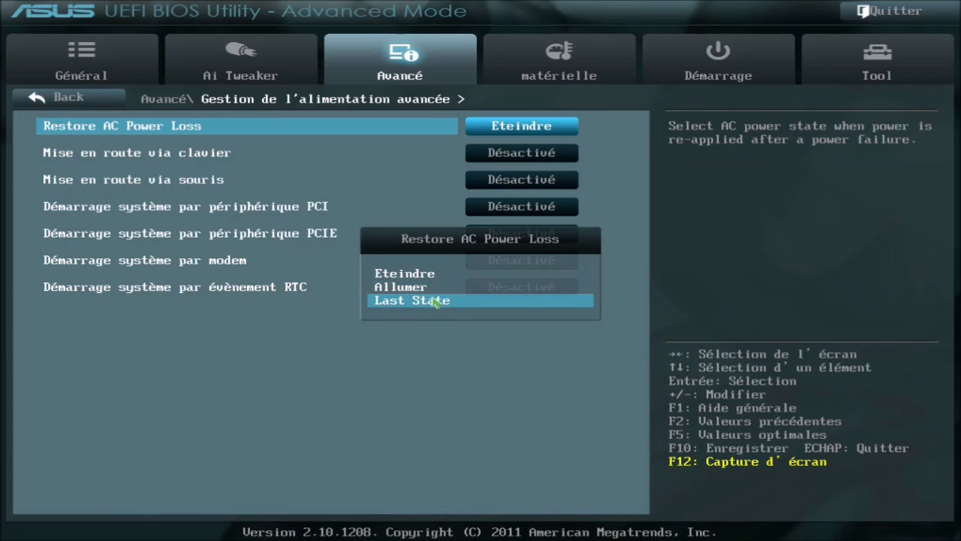
left_click(499, 360)
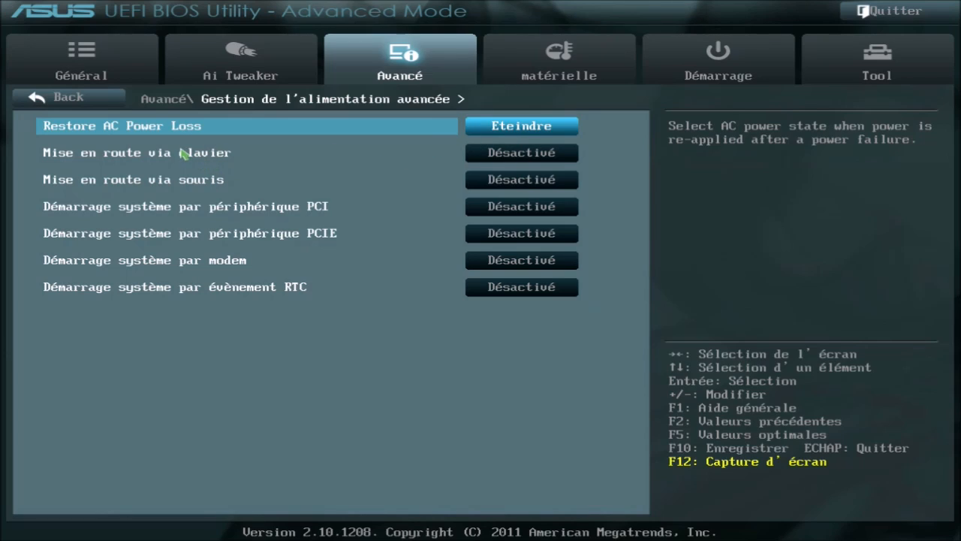
Try Barre d'espace for Mise en route via clavier, and set the option back to Désactivé.
left_click(489, 159)
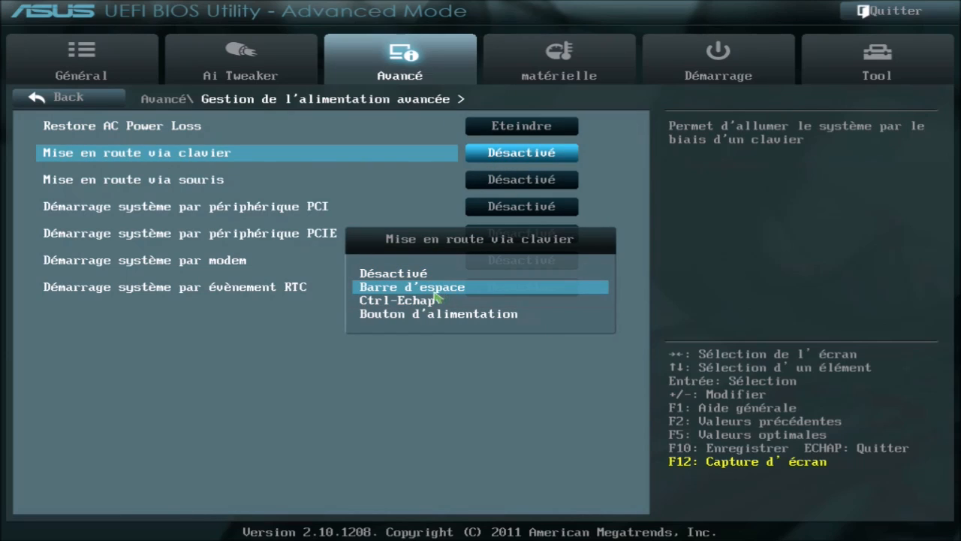
left_click(442, 288)
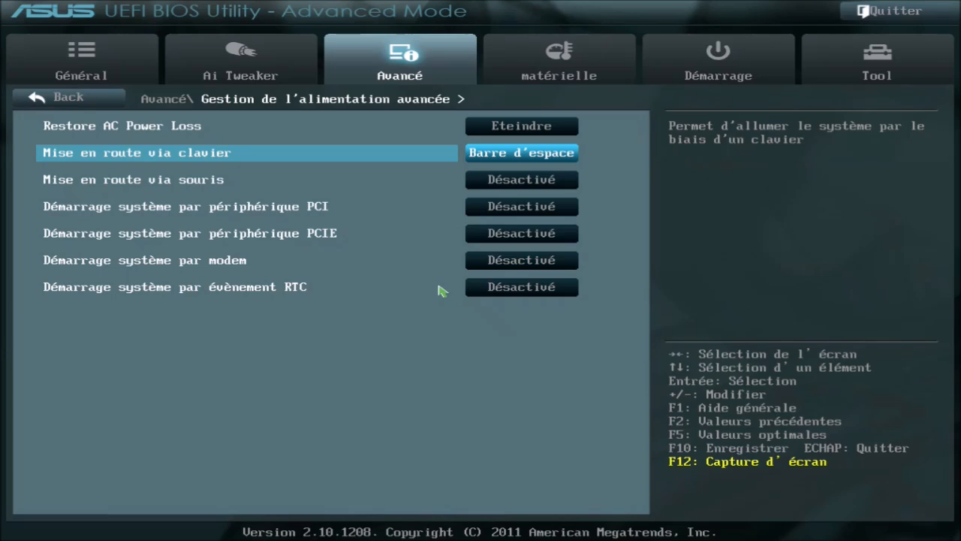
left_click(520, 154)
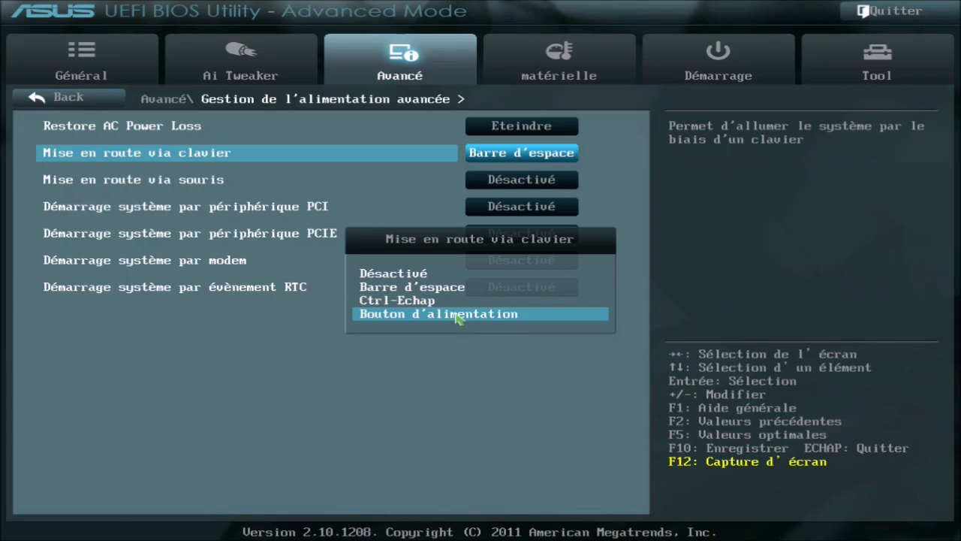
left_click(524, 156)
left_click(524, 157)
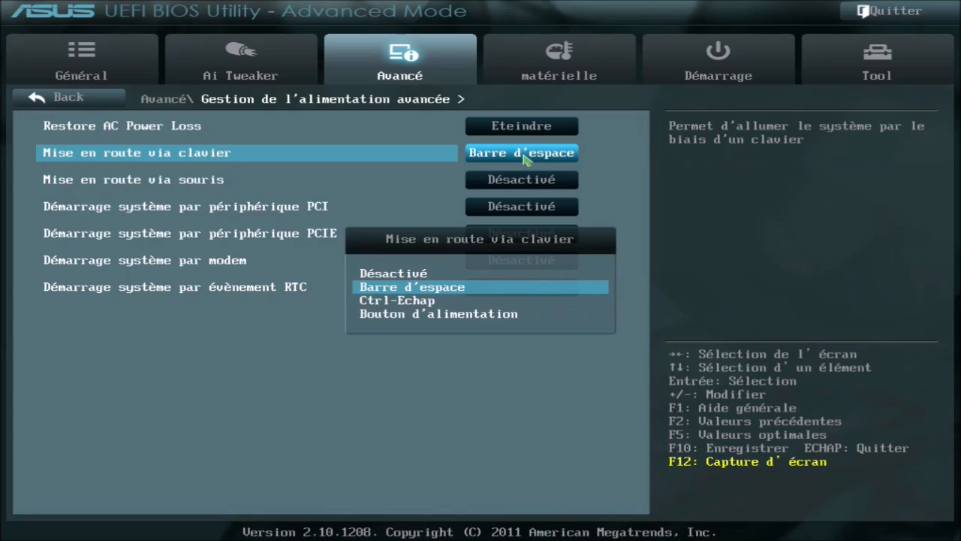
left_click(432, 275)
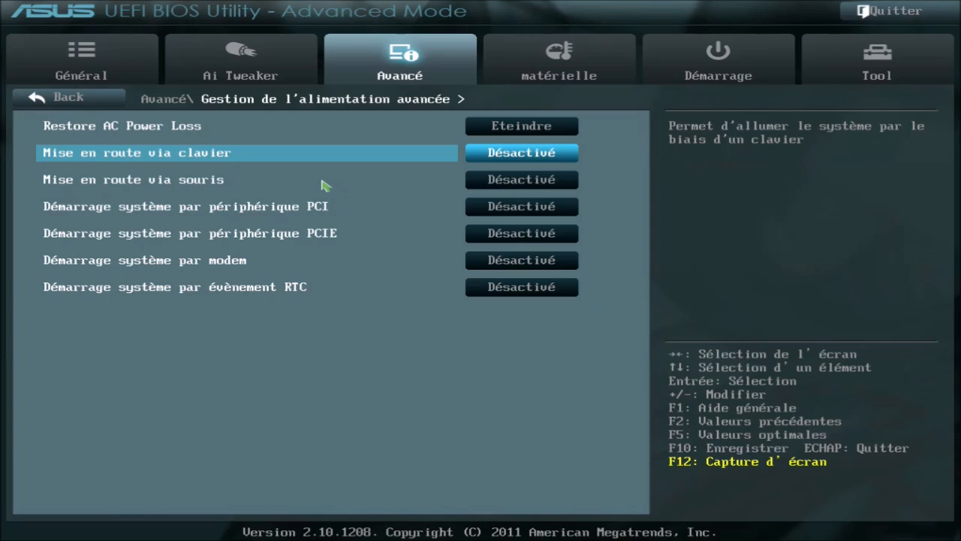
View the Mise en route via souris choices and the remaining Démarrage système options, and return to the Avancé list.
double_click(392, 184)
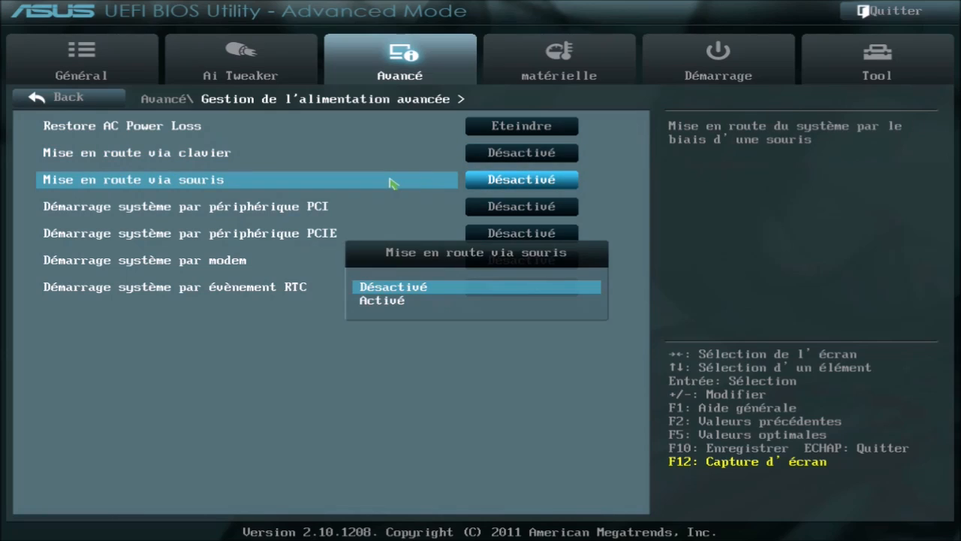
key("Escape")
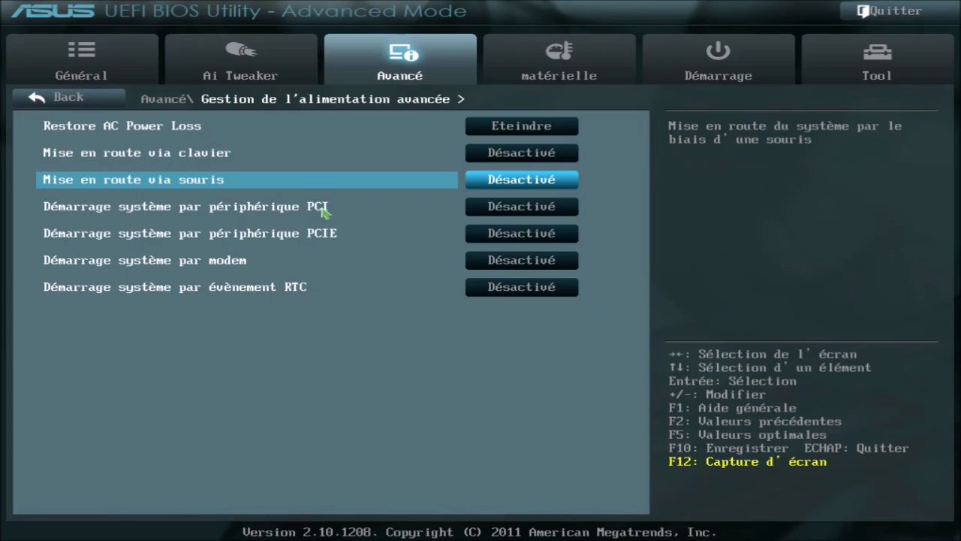
scroll(329, 260, "down", 4)
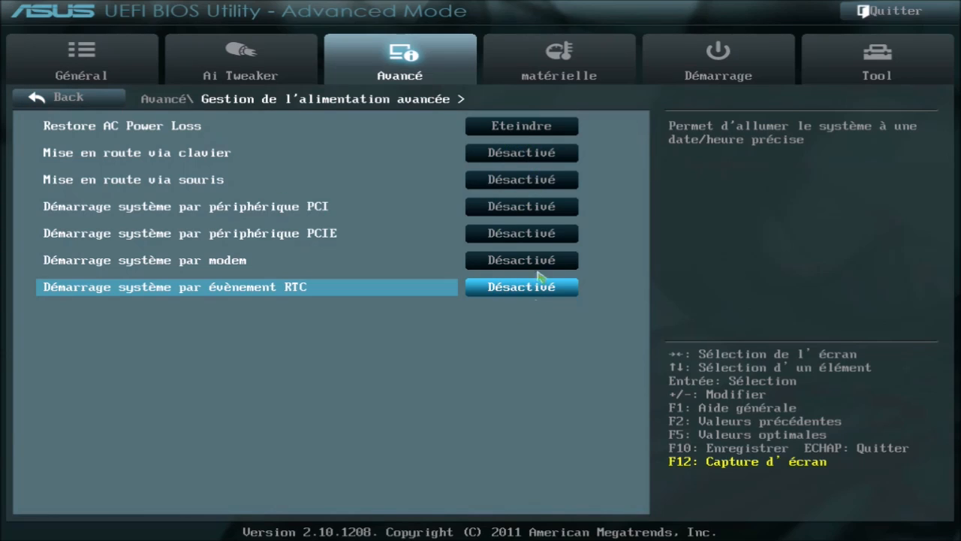
left_click(96, 99)
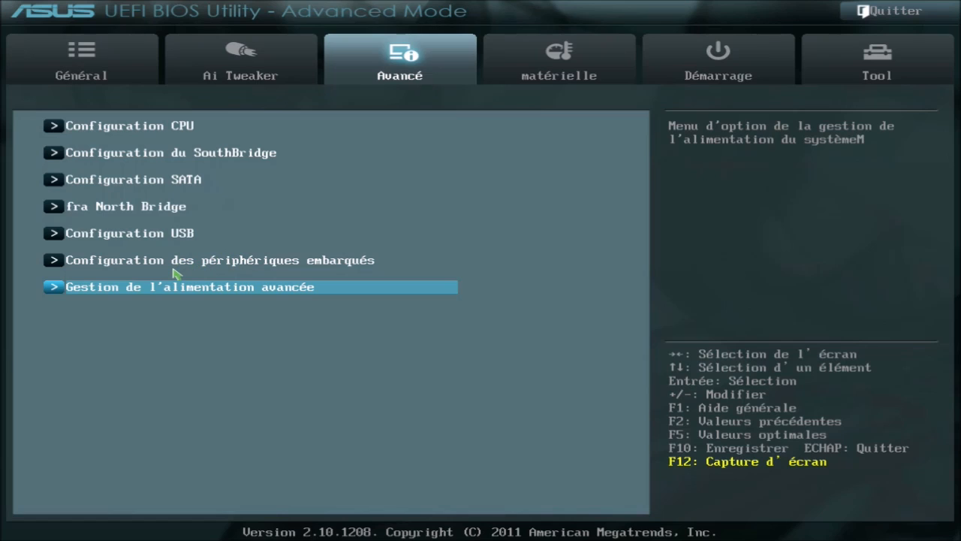
Recheck Configuration des périphériques embarqués and return to the Avancé list.
left_click(141, 263)
key("Down")
key("Down")
key("Escape")
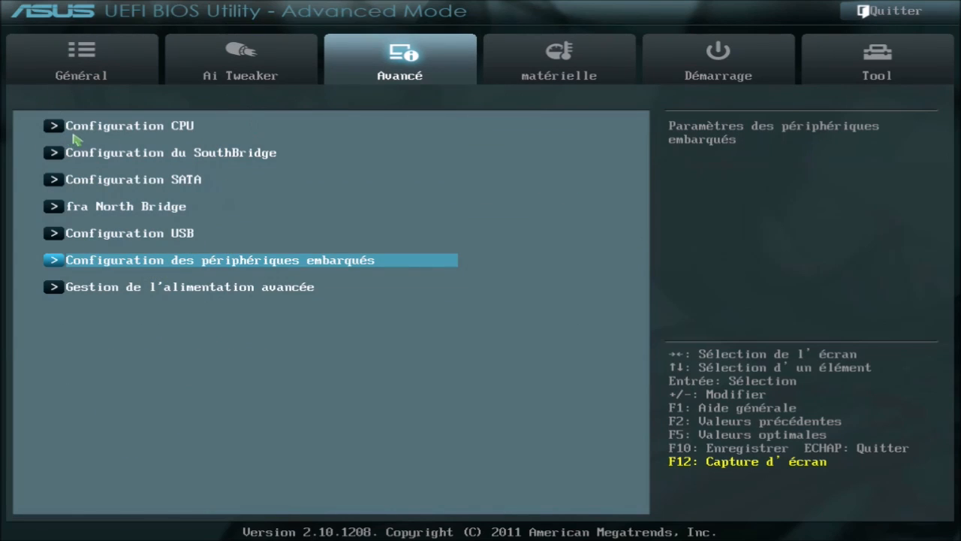
In the matérielle section, set Vitesse ventilateur for châssis 1, 2 and 3 and for the bloc d'alimentation to Ignorer.
left_click(590, 75)
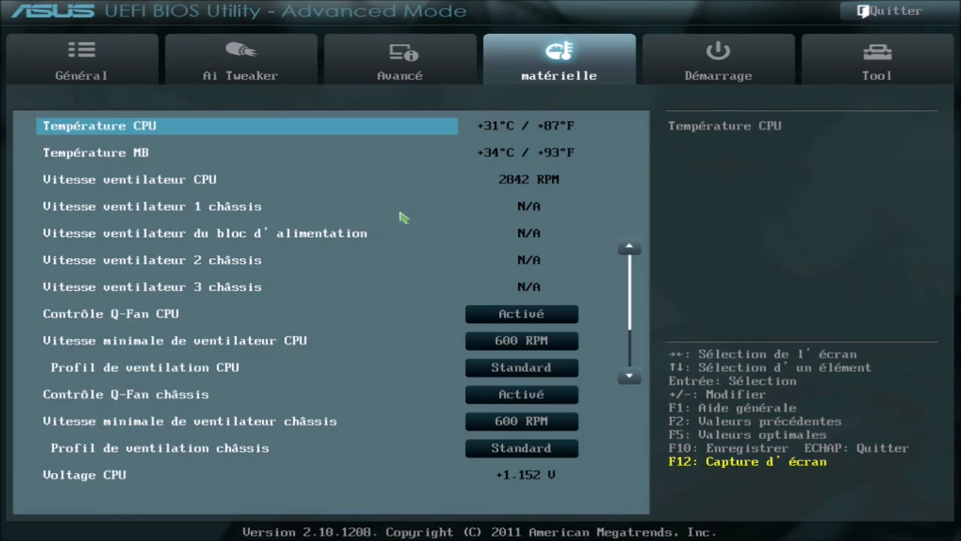
left_click(529, 207)
left_click(390, 291)
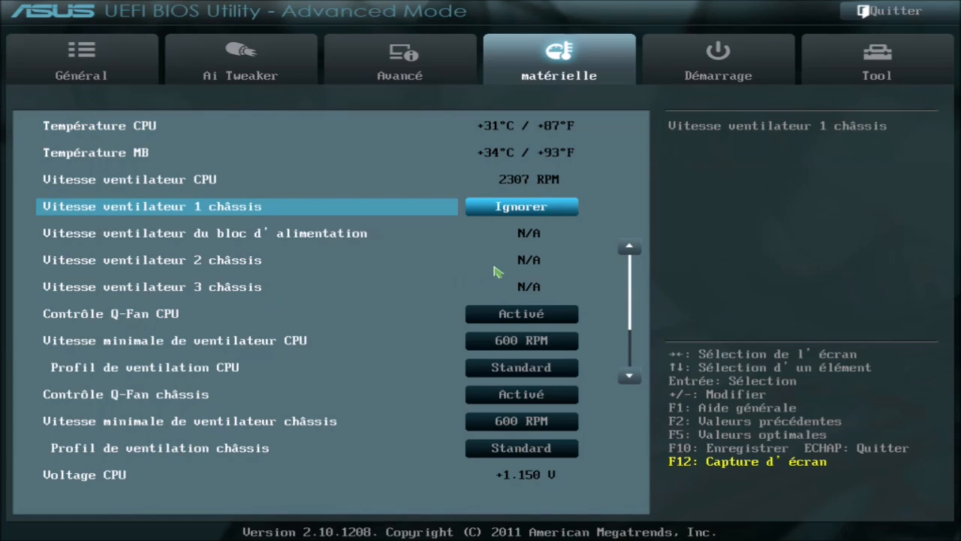
left_click(521, 236)
left_click(451, 287)
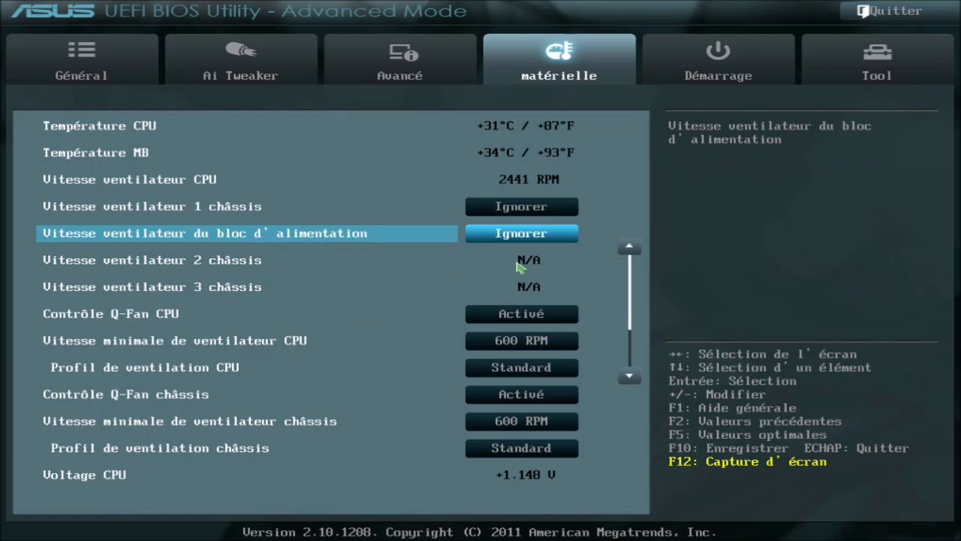
left_click(520, 265)
left_click(471, 290)
left_click(524, 288)
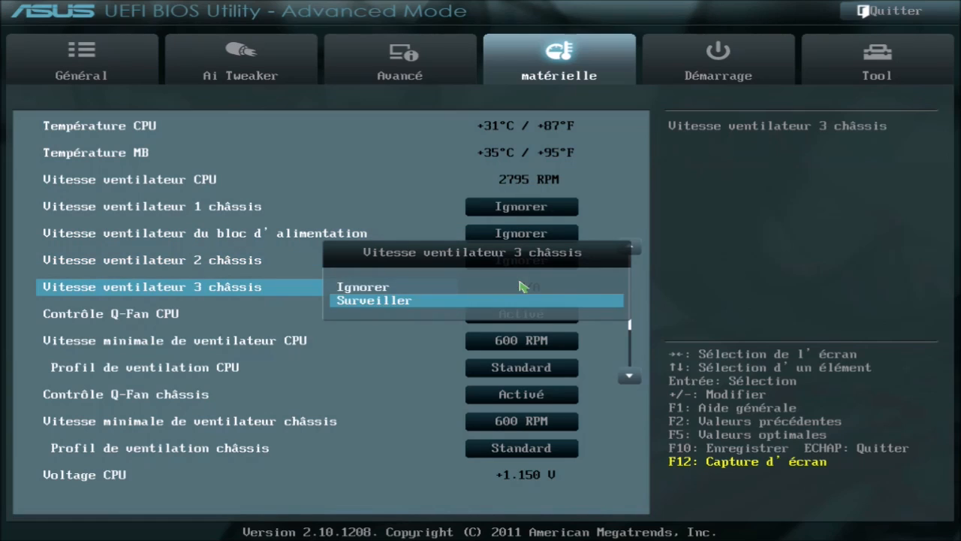
left_click(536, 285)
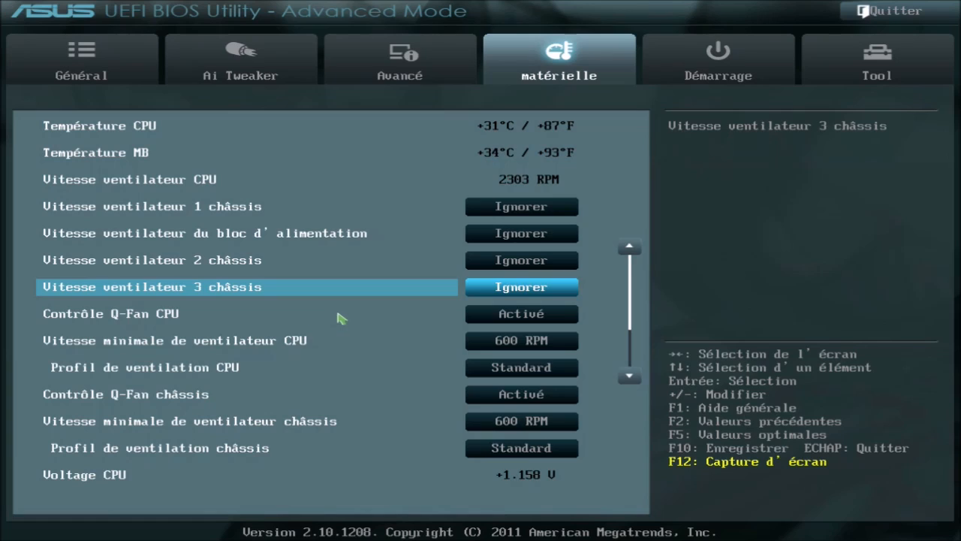
Check the Contrôle Q-Fan CPU choices and set Vitesse minimale de ventilateur CPU to 400 RPM.
left_click(201, 318)
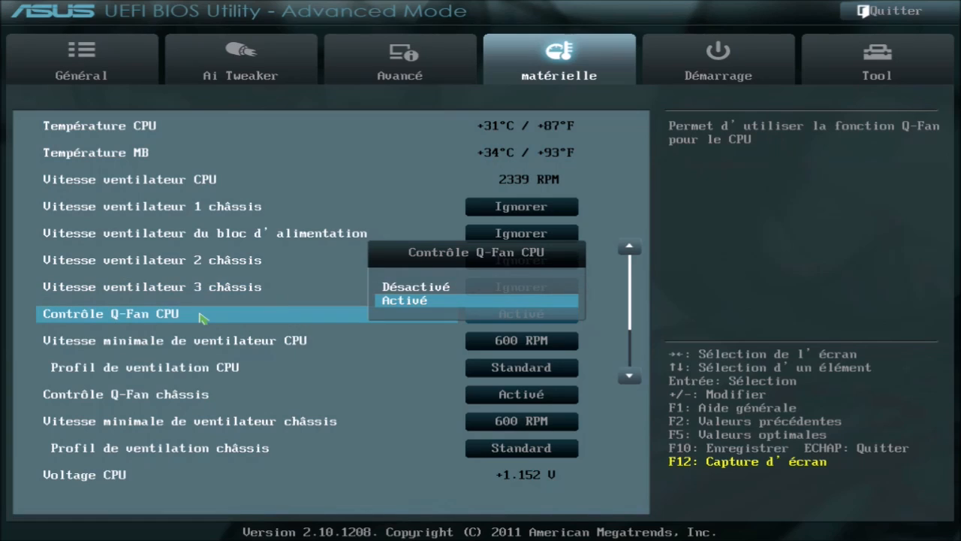
left_click(296, 319)
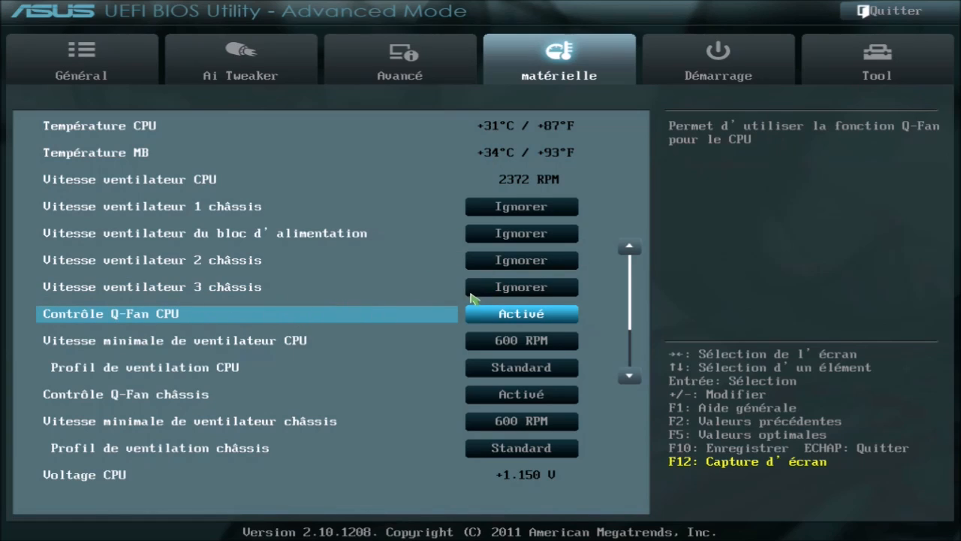
key("Down")
key("Down")
key("Down")
key("Down")
key("Down")
key("Down")
key("Down")
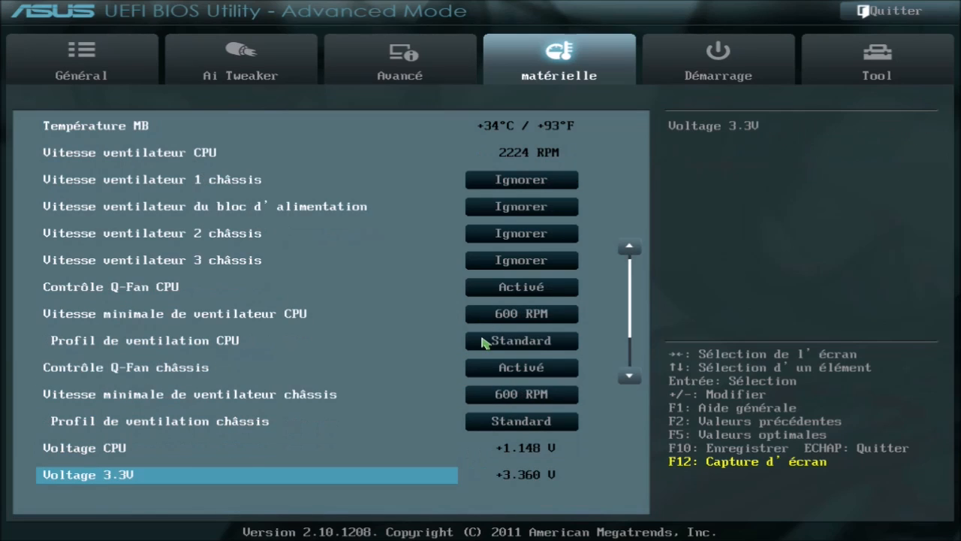
left_click(522, 314)
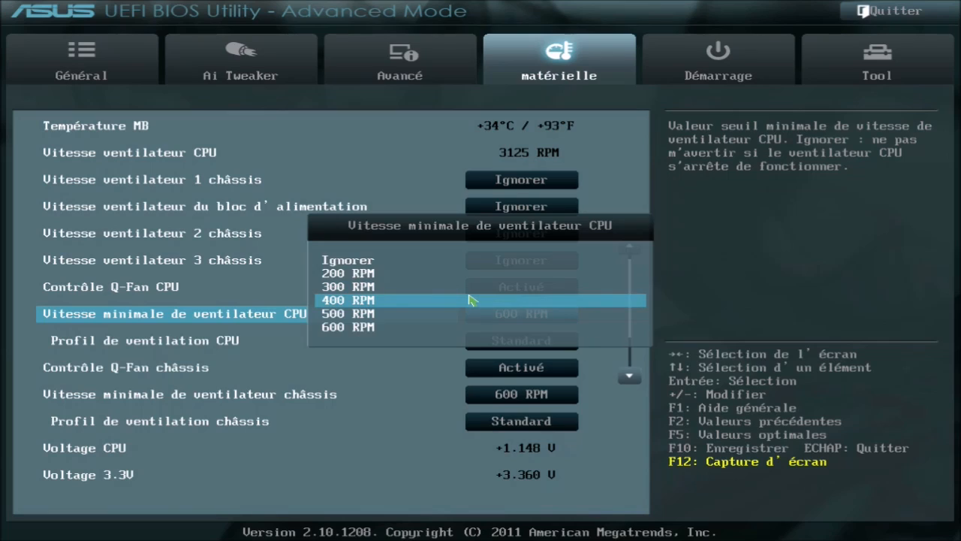
left_click(471, 300)
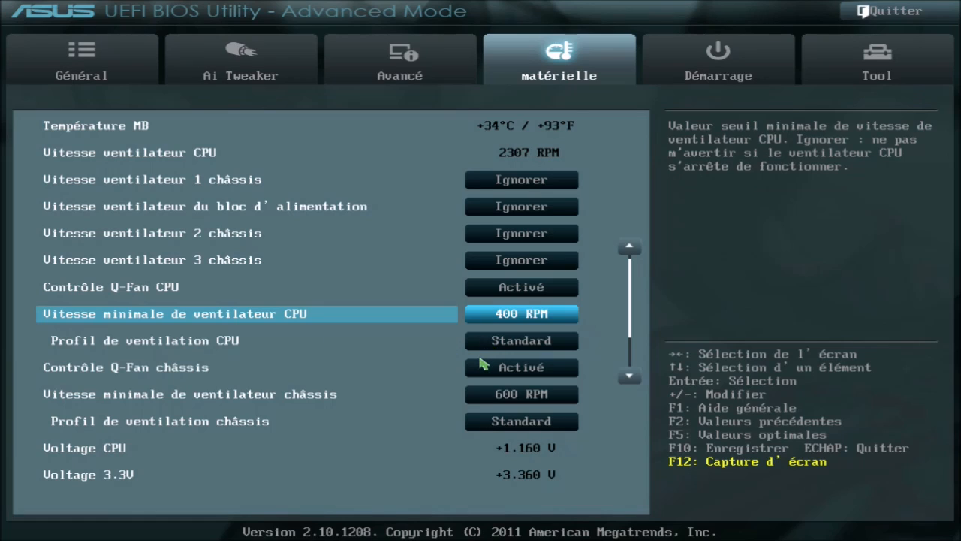
View the Profil de ventilation CPU choices and examine the chassis fan and voltage entries down to Voltage 12V.
left_click(503, 341)
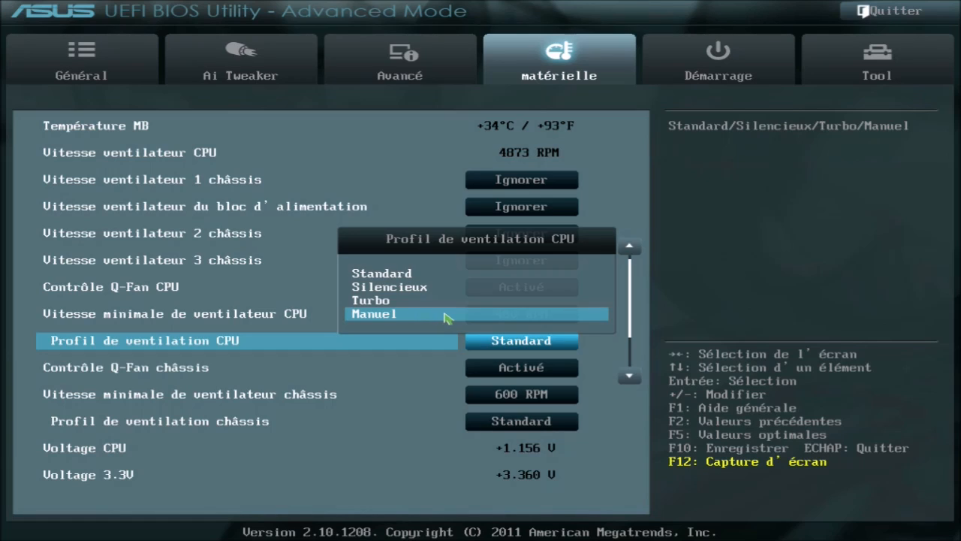
key("Escape")
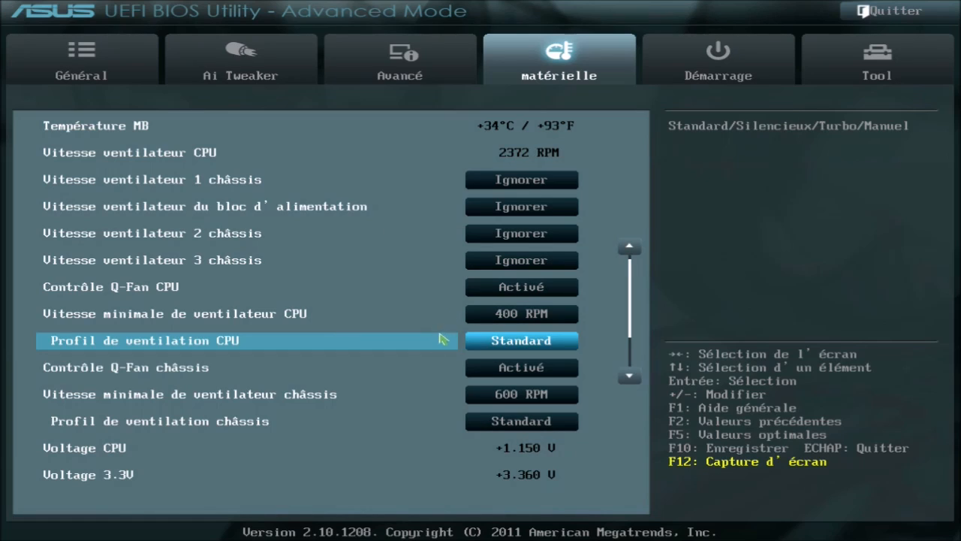
key("Down")
key("Down")
key("Down")
key("Down")
key("Down")
key("Down")
key("Down")
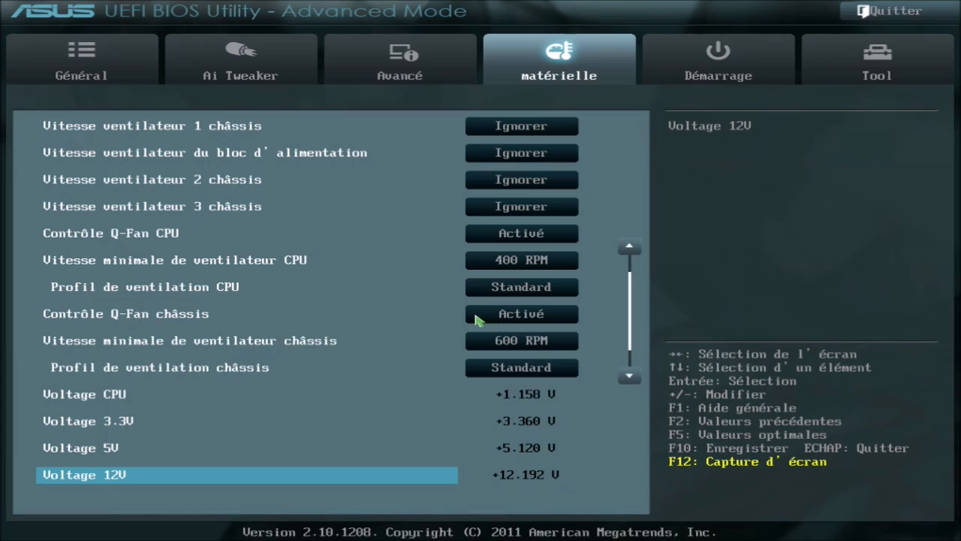
Set Vitesse minimale de ventilateur châssis to 400 RPM and check the Profil de ventilation châssis choices.
left_click(532, 340)
left_click(478, 305)
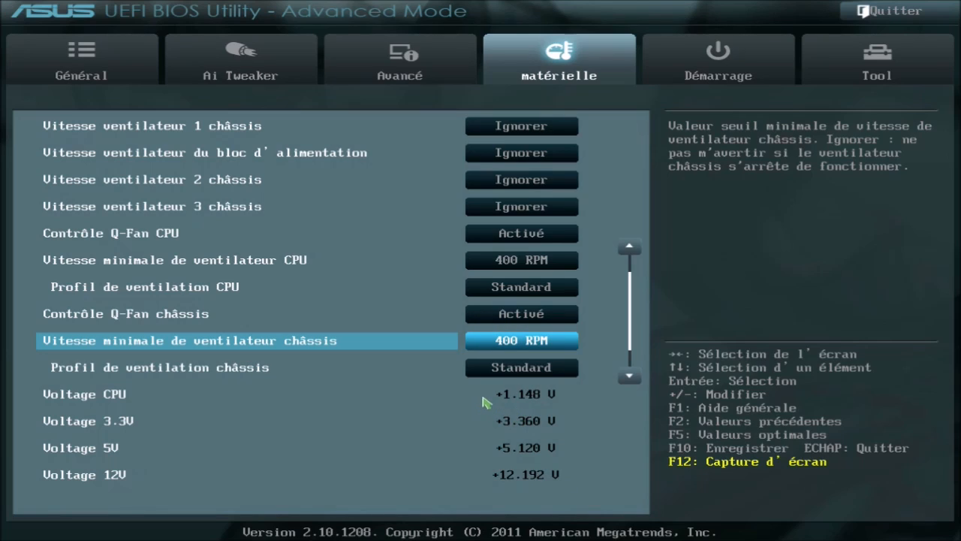
key("Down")
key("Down")
key("Down")
key("Down")
key("Down")
key("Down")
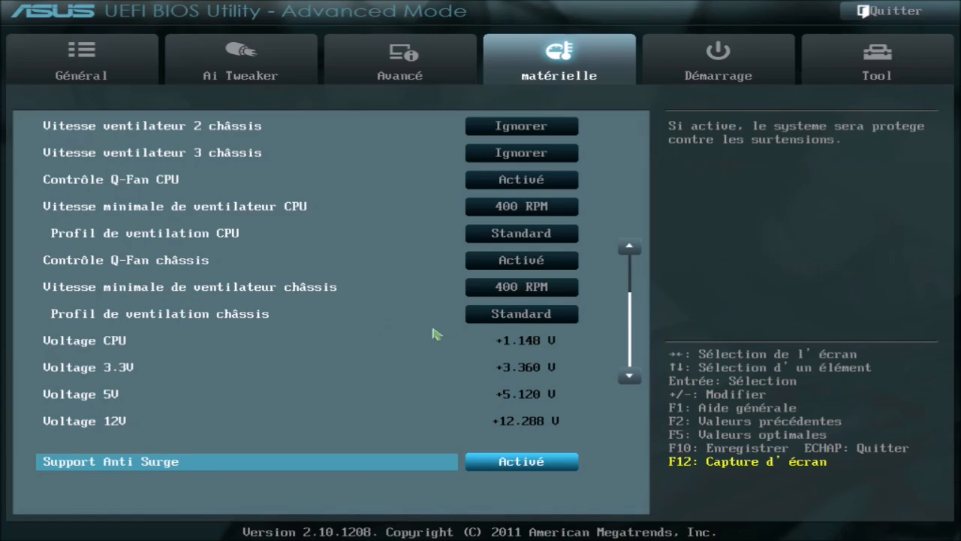
left_click(493, 316)
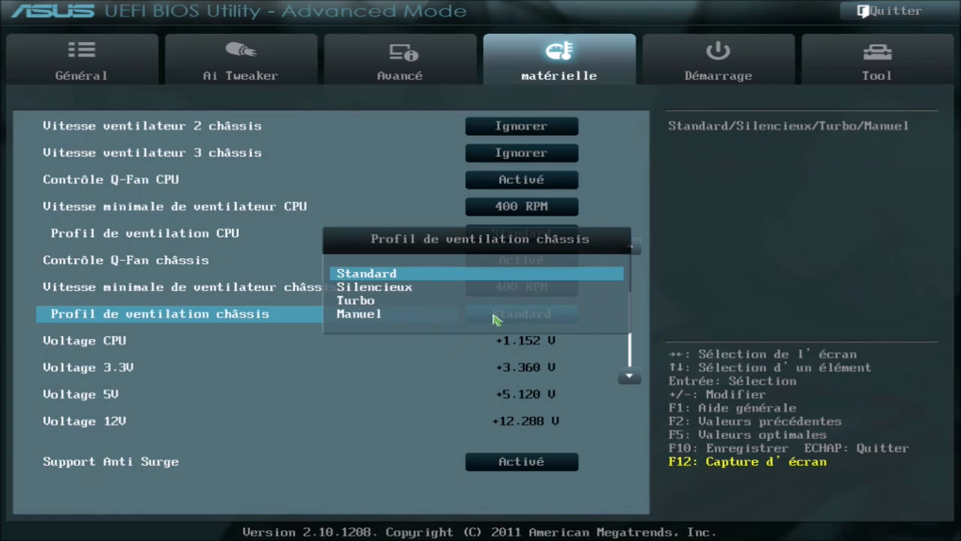
left_click(416, 357)
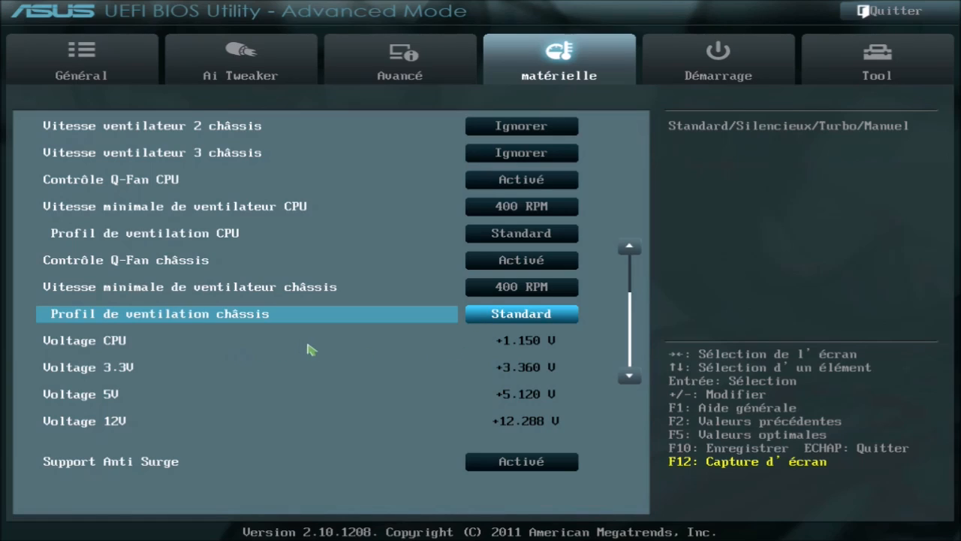
Check the Voltage CPU monitoring choices and set Support Anti Surge to Désactivé.
left_click(517, 344)
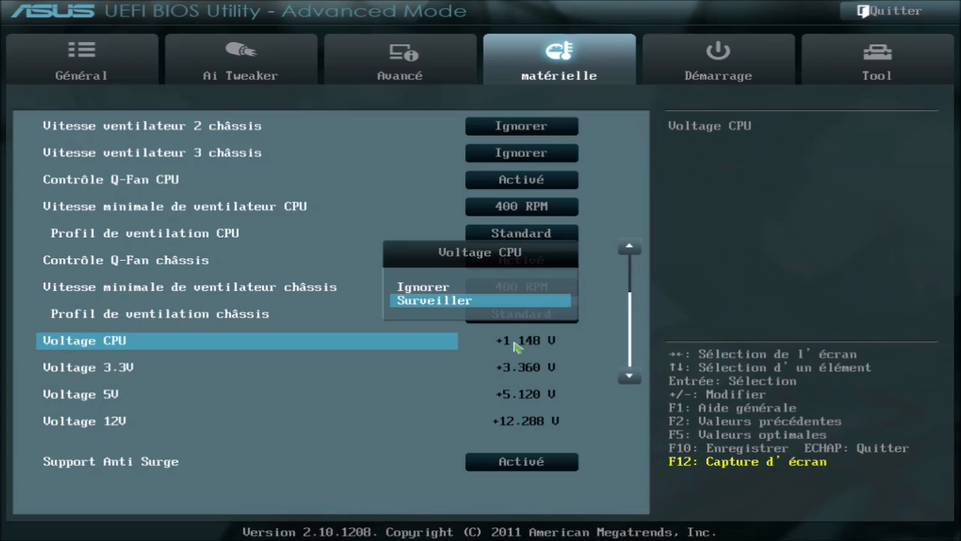
left_click(501, 344)
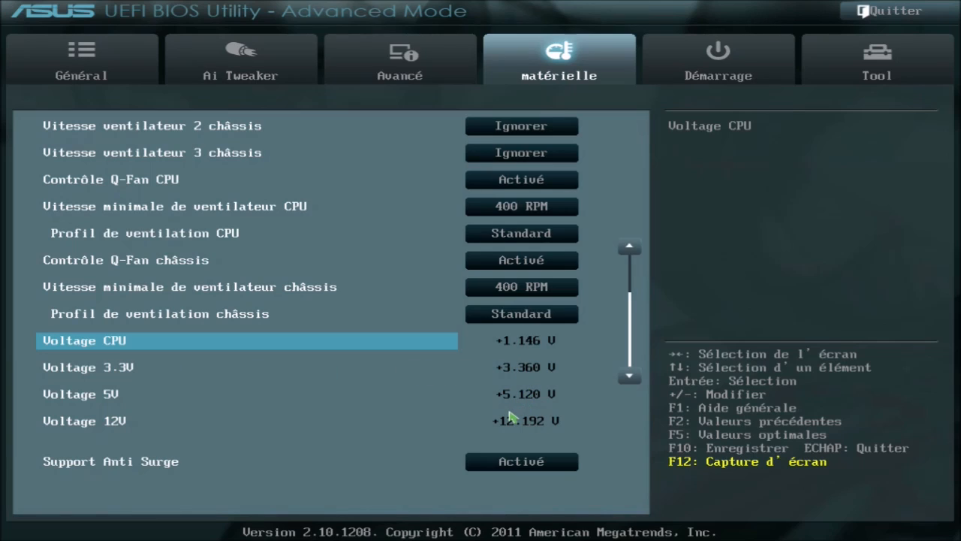
key("Down")
key("Down")
key("Down")
key("Down")
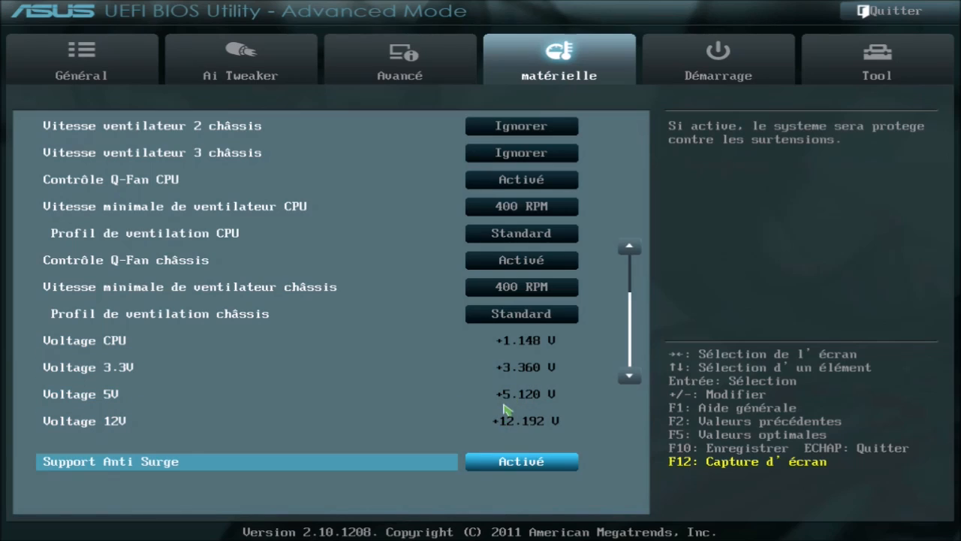
key("Up")
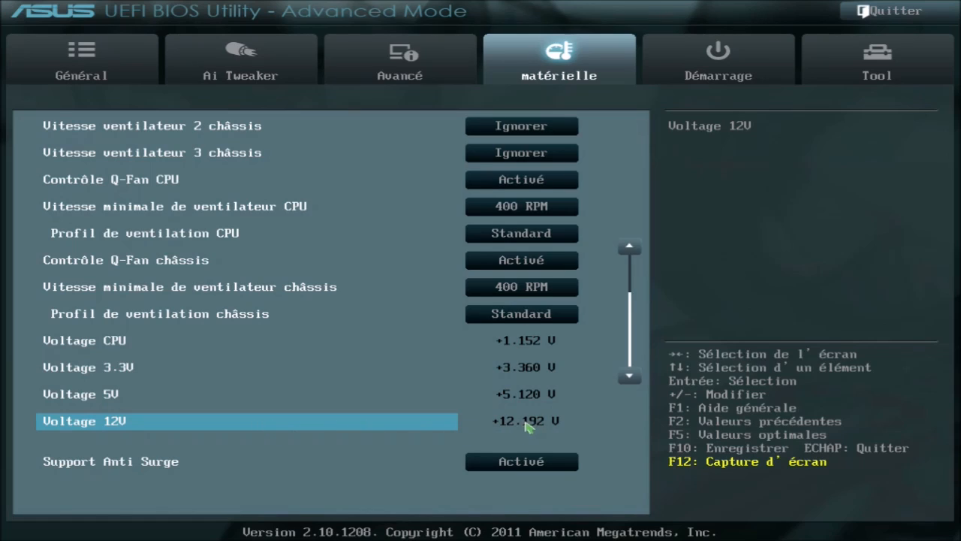
key("Down")
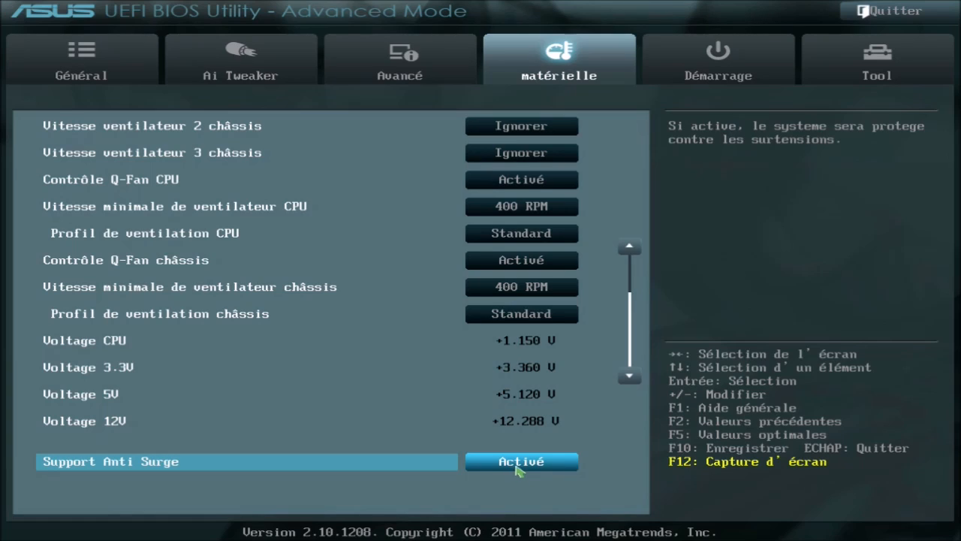
left_click(546, 463)
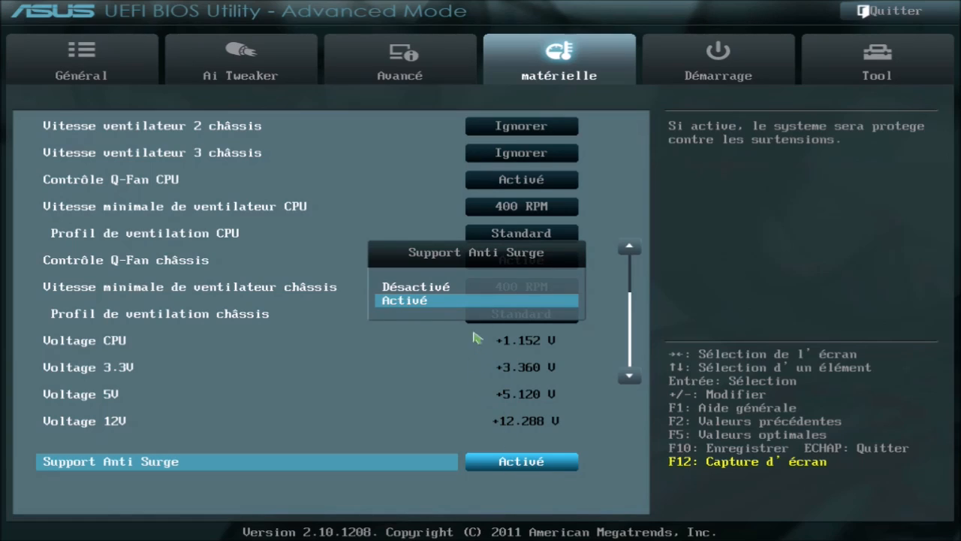
left_click(464, 288)
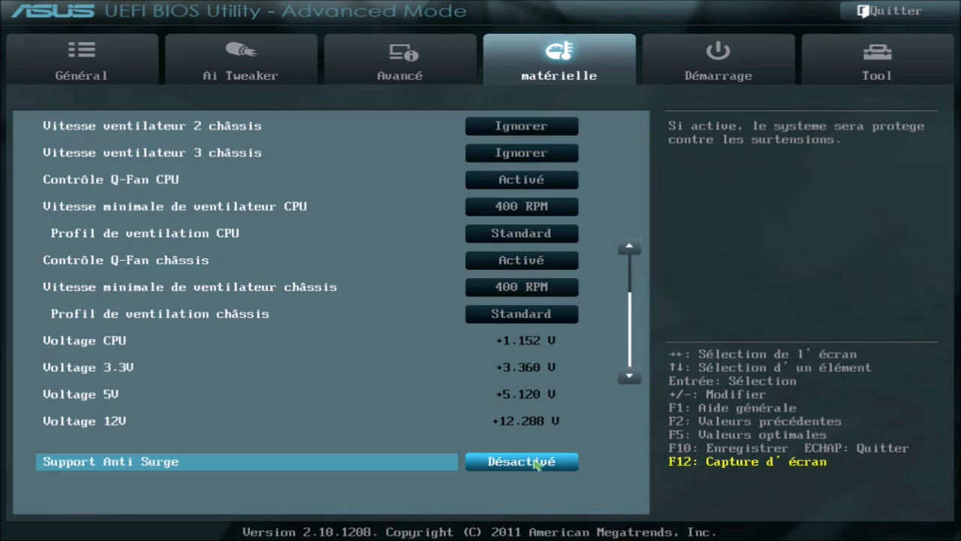
Review the matérielle entries from Support Anti Surge back up to Température CPU.
key("Up")
key("Up")
key("Up")
key("Up")
key("Up")
key("Up")
key("Up")
key("Up")
key("Up")
key("Up")
key("Up")
key("Up")
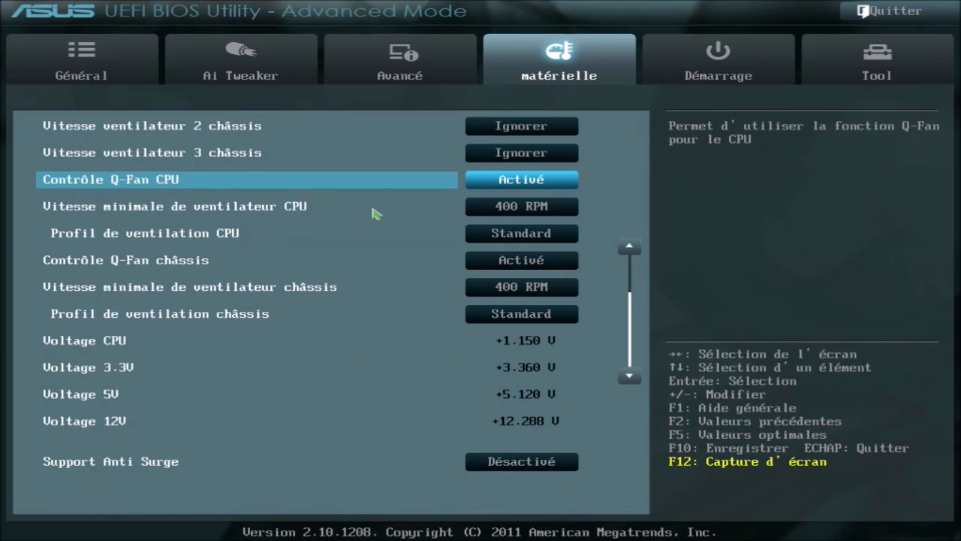
key("Up")
key("Up")
key("Up")
key("Up")
key("Up")
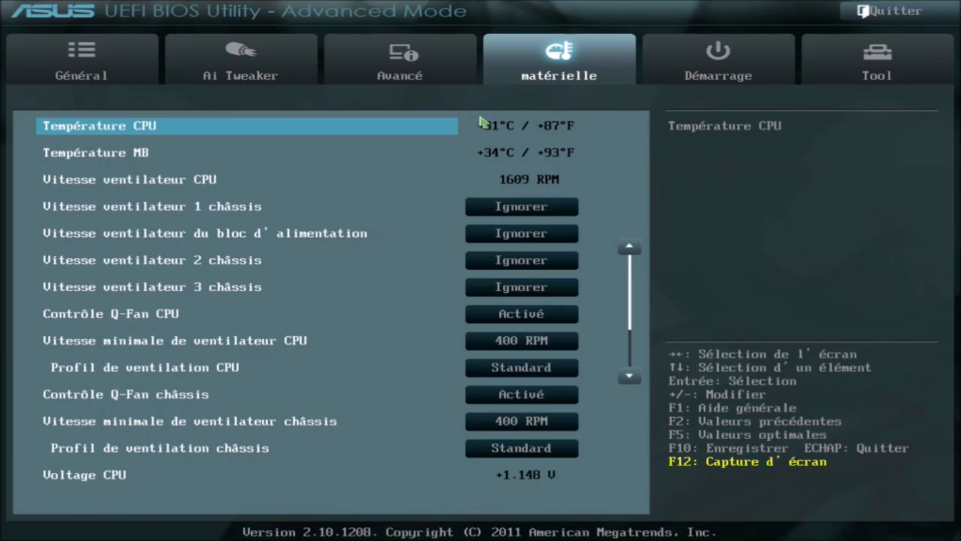
In the Démarrage section, set Logo plein écran to Désactivé and Rapport POST to 2 sec.
left_click(718, 78)
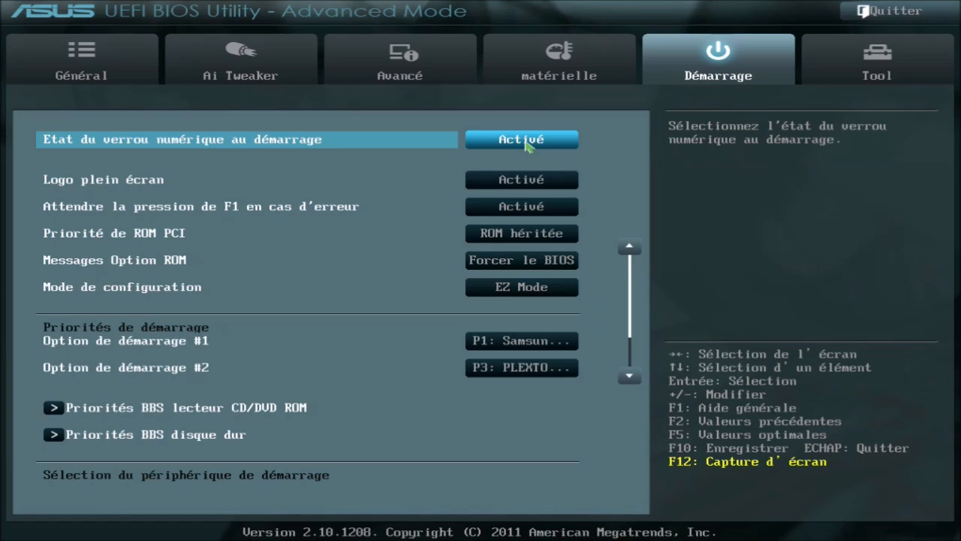
left_click(512, 185)
left_click(458, 292)
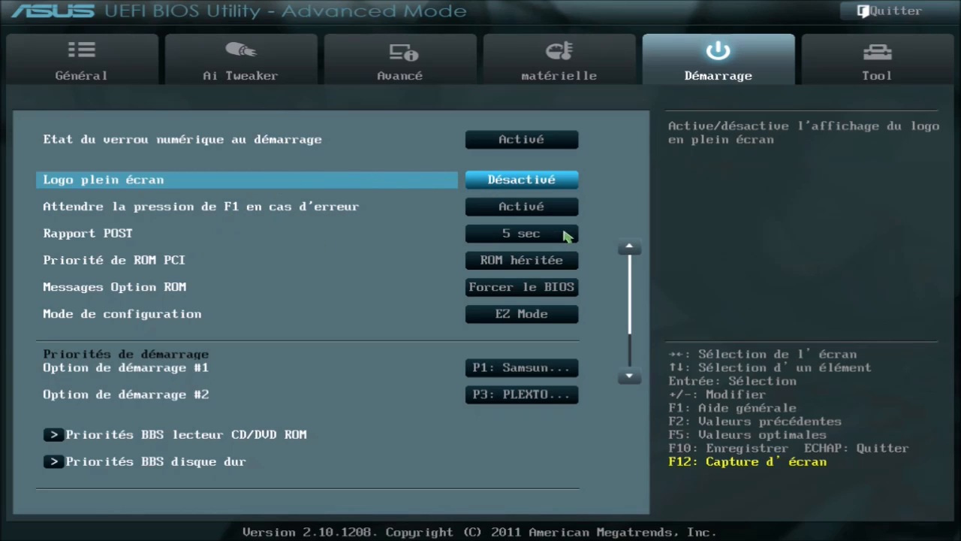
left_click(535, 235)
left_click(462, 233)
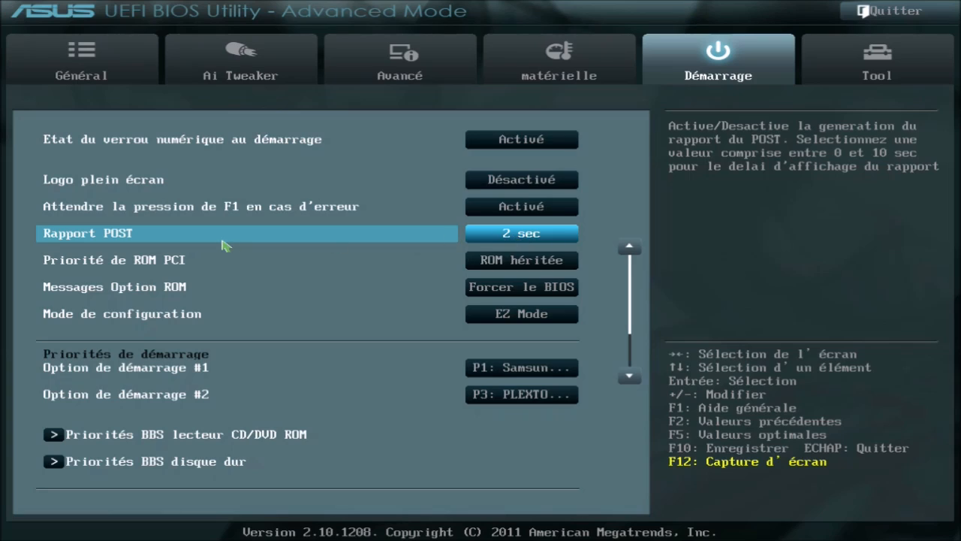
Check the Priorité de ROM PCI setting and the Messages Option ROM choices, keeping Forcer le BIOS.
double_click(164, 263)
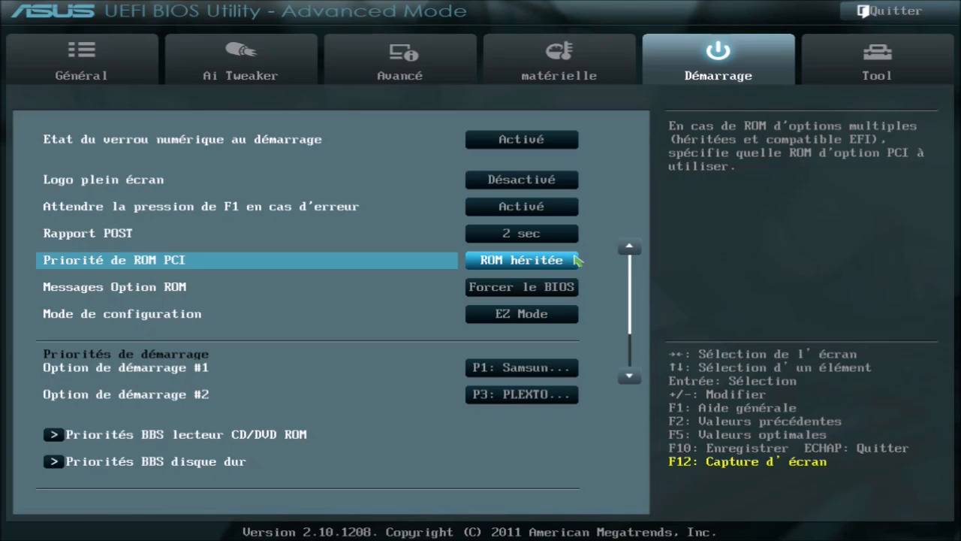
double_click(398, 295)
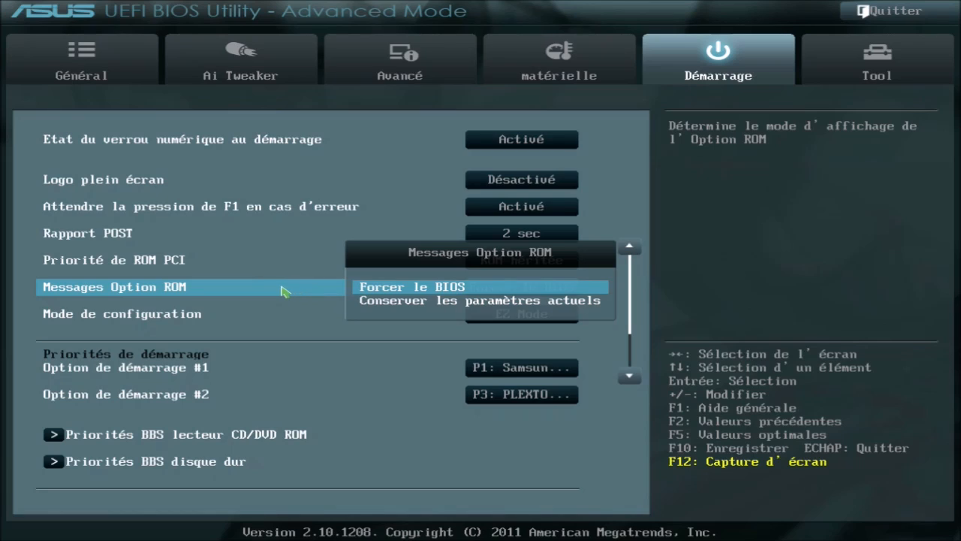
key("Return")
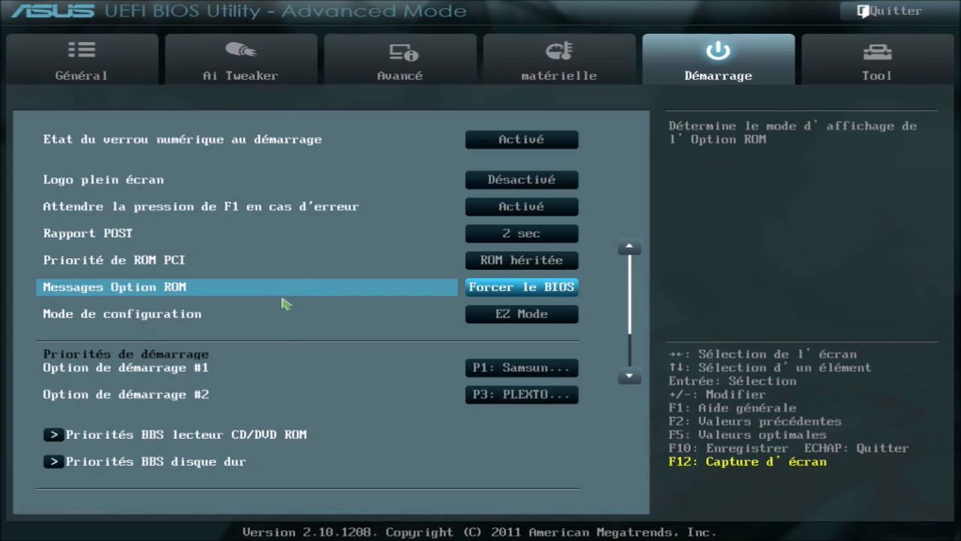
Set Mode de configuration to Mode avancé.
left_click(295, 320)
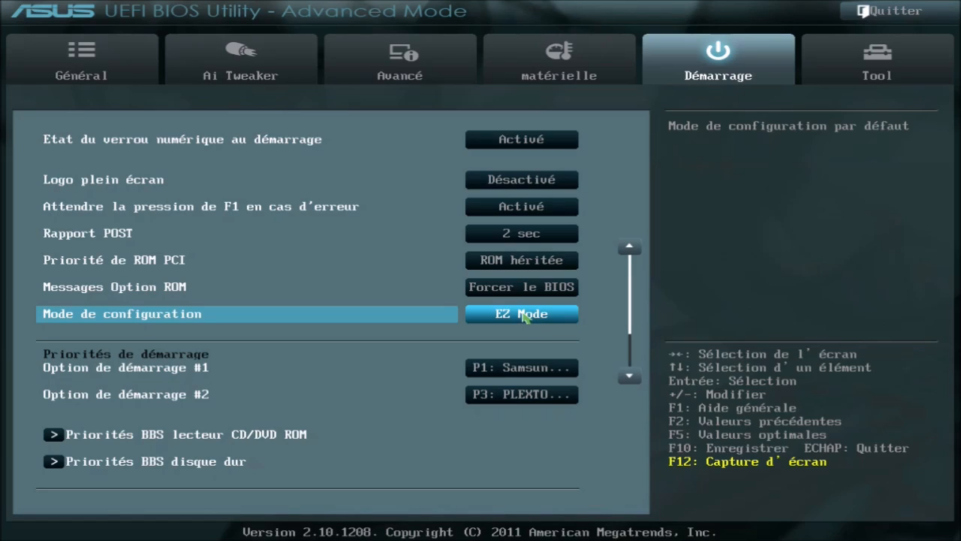
left_click(523, 316)
left_click(509, 289)
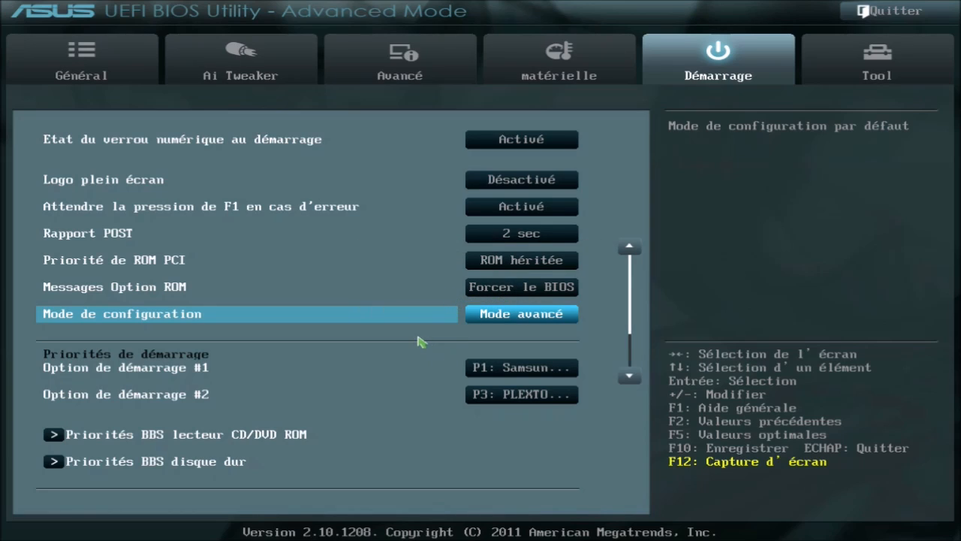
Examine the Priorités de démarrage entries and the boot device selection list, returning to Option de démarrage #1.
key("Down")
key("Down")
key("Up")
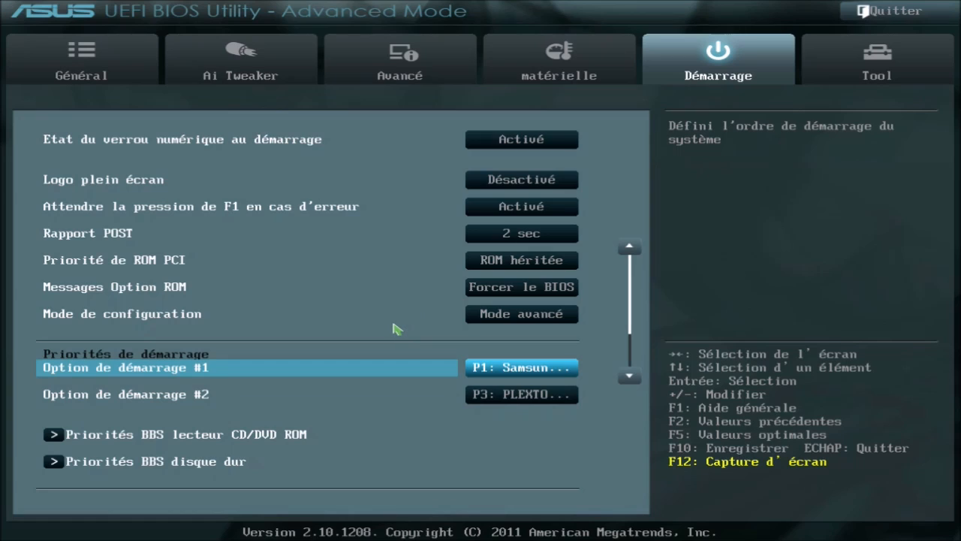
key("Down")
key("Down")
key("Down")
key("Down")
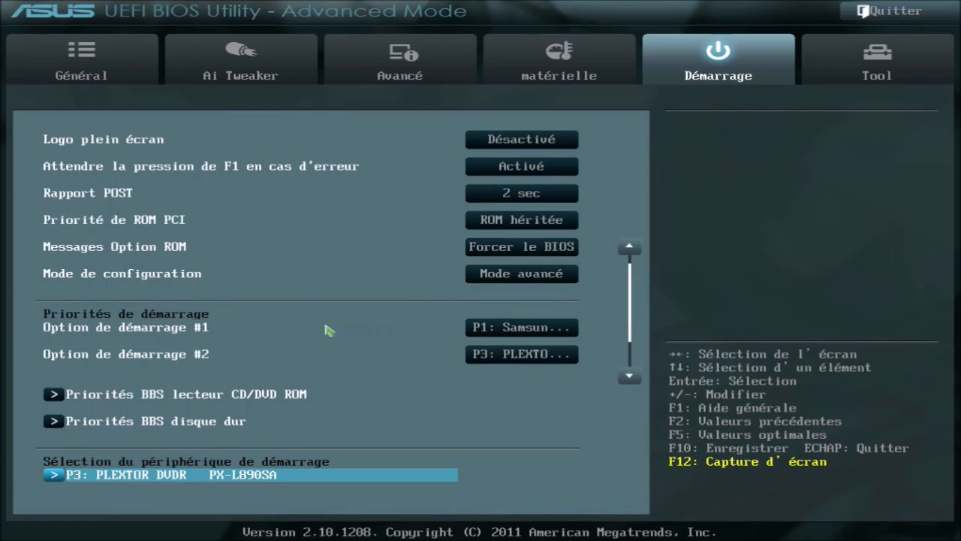
key("Up")
key("Up")
key("Up")
key("Up")
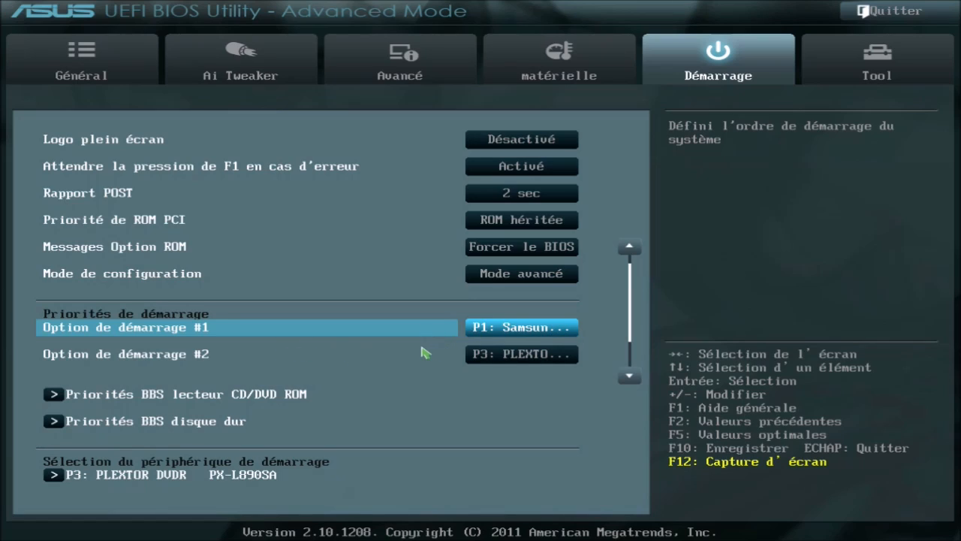
Set Option de démarrage #2 to Désactivé in the main boot priorities.
left_click(510, 356)
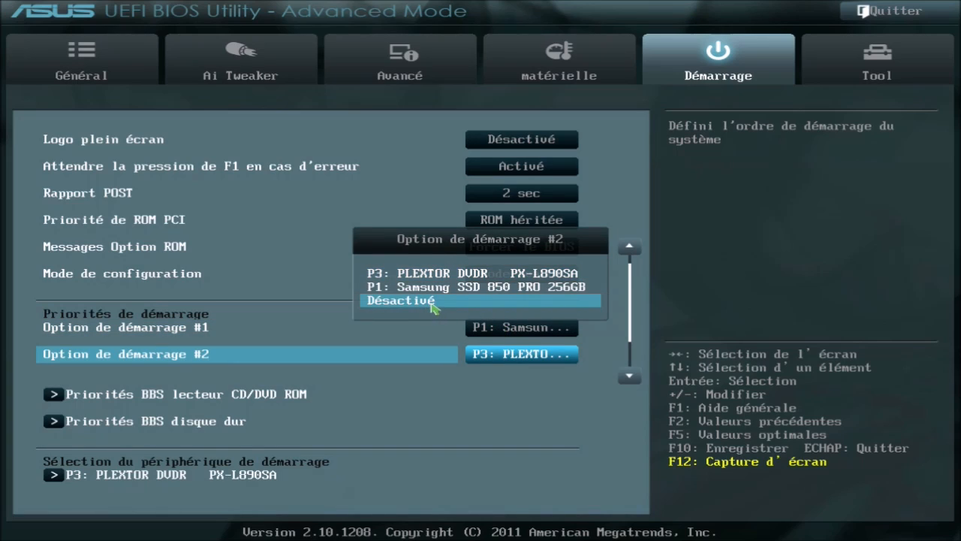
left_click(434, 302)
key("Down")
key("Down")
key("Up")
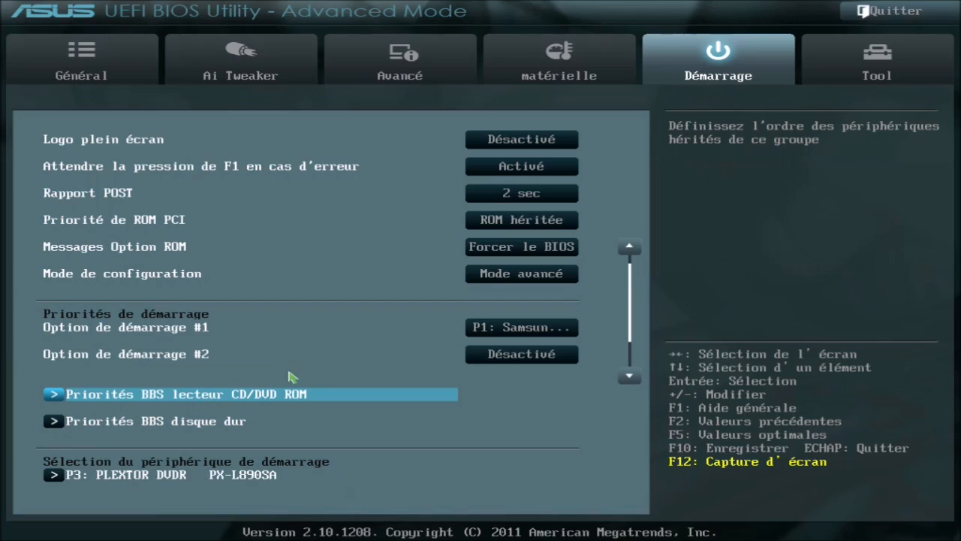
Check the Option de démarrage #1 choices in Priorités BBS lecteur CD/DVD ROM and return to the Démarrage list.
left_click(331, 399)
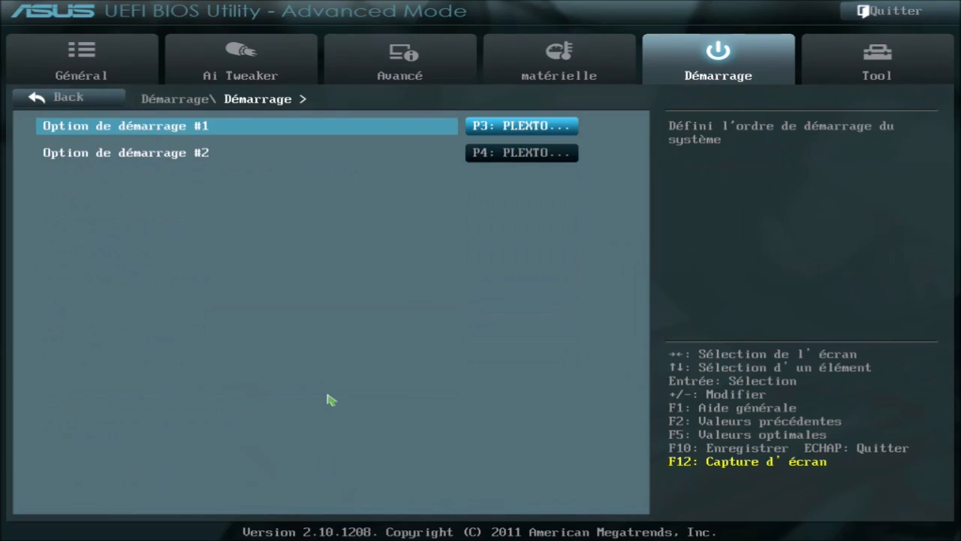
left_click(507, 130)
left_click(508, 130)
left_click(523, 130)
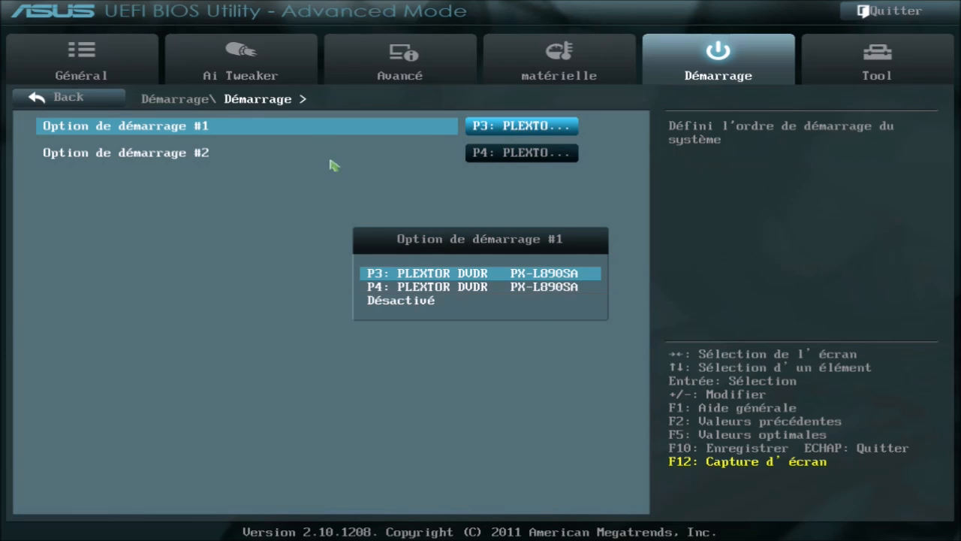
left_click(290, 197)
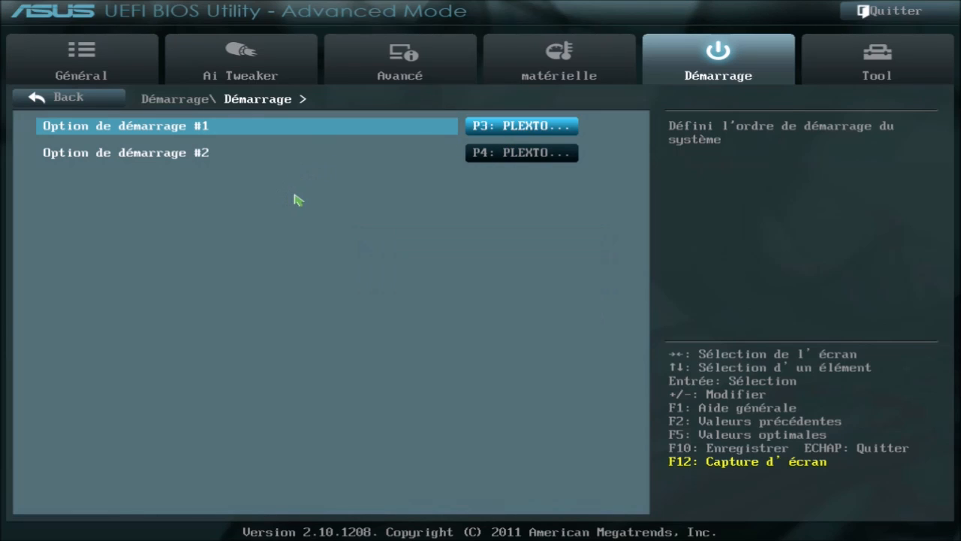
left_click(100, 100)
View the boot device selection entries, recheck Priorités BBS lecteur CD/DVD ROM and return to the Démarrage list.
key("Down")
key("Down")
key("Down")
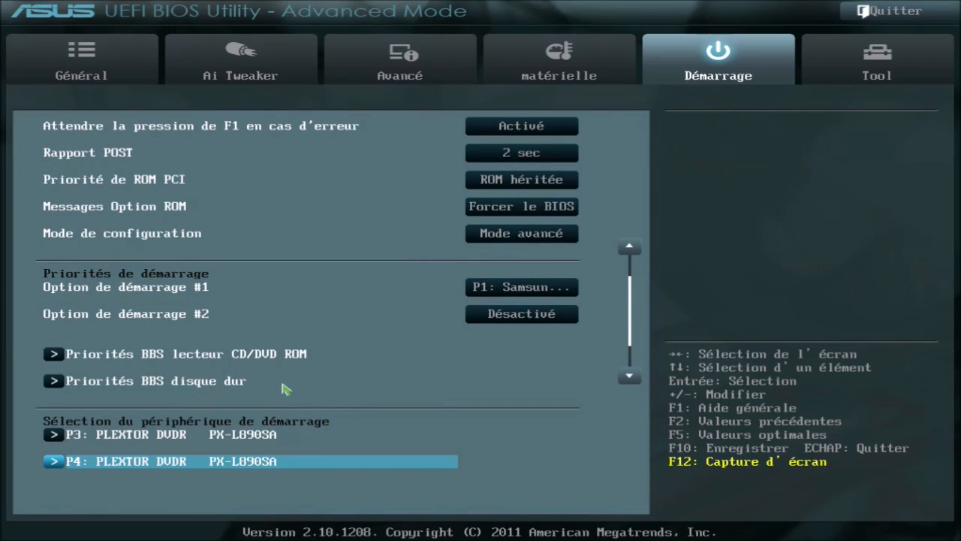
left_click(284, 358)
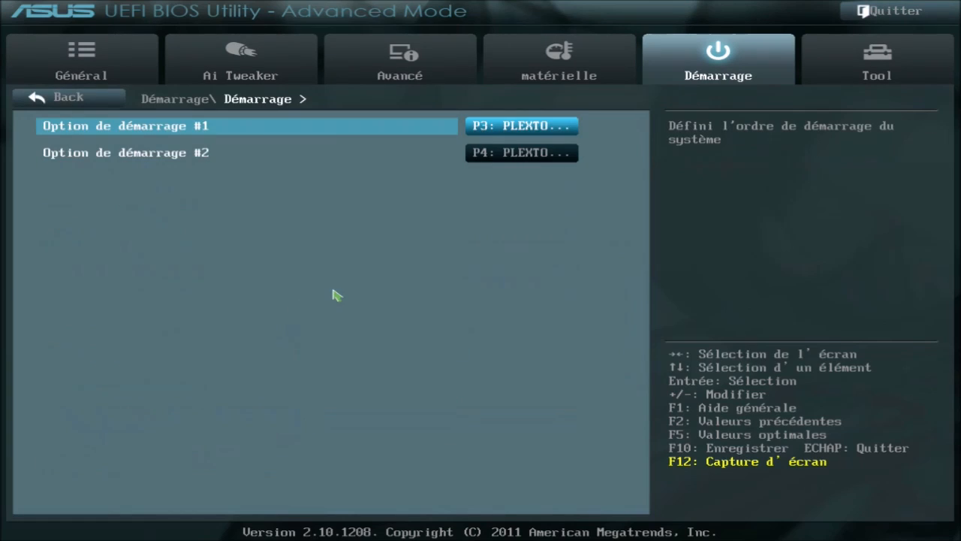
left_click(64, 97)
Set Option de démarrage #2 and #3 to Désactivé in Priorités BBS disque dur and return to the Démarrage list.
key("Down")
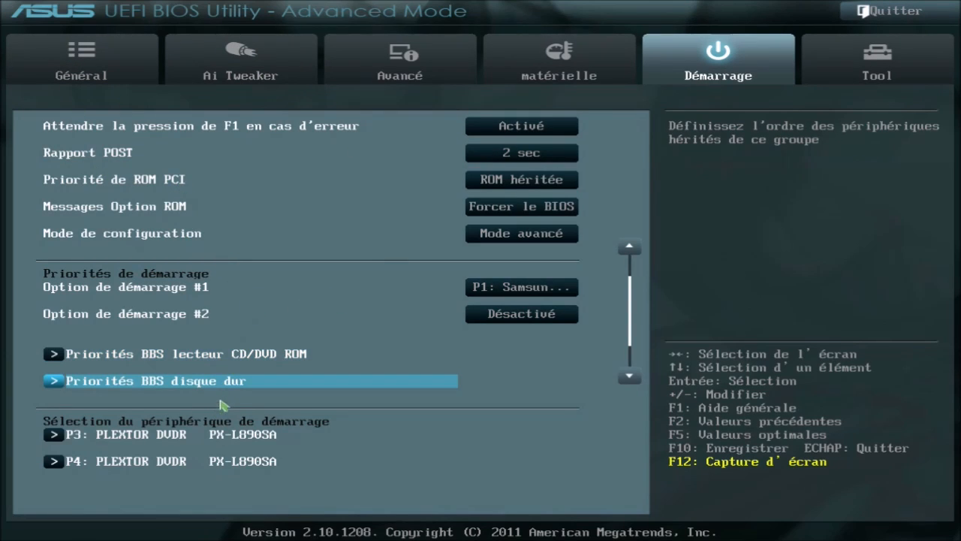
left_click(238, 384)
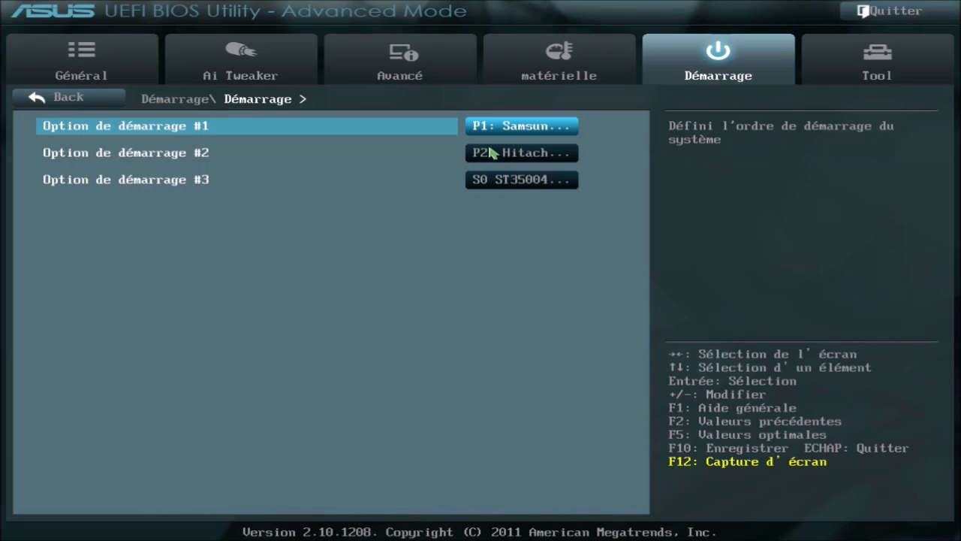
left_click(516, 154)
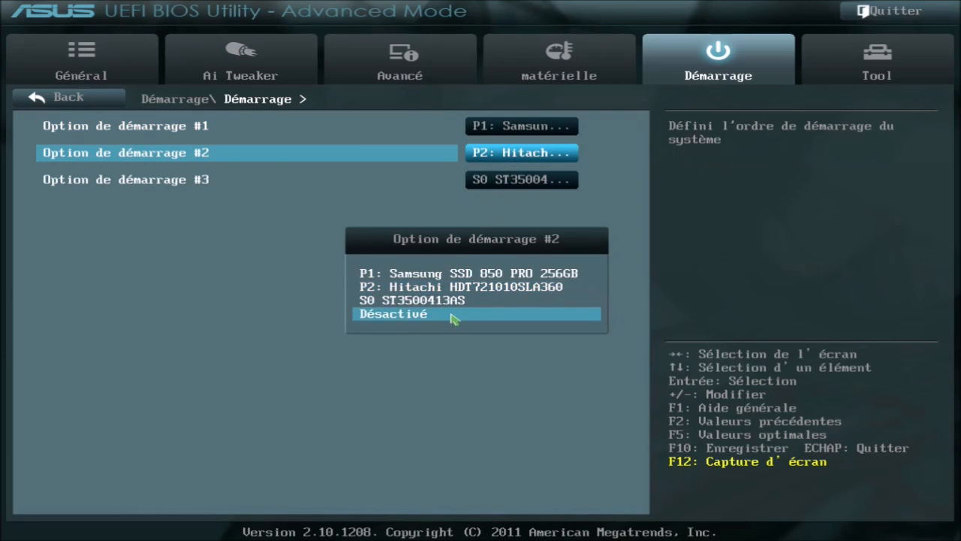
left_click(453, 318)
left_click(513, 158)
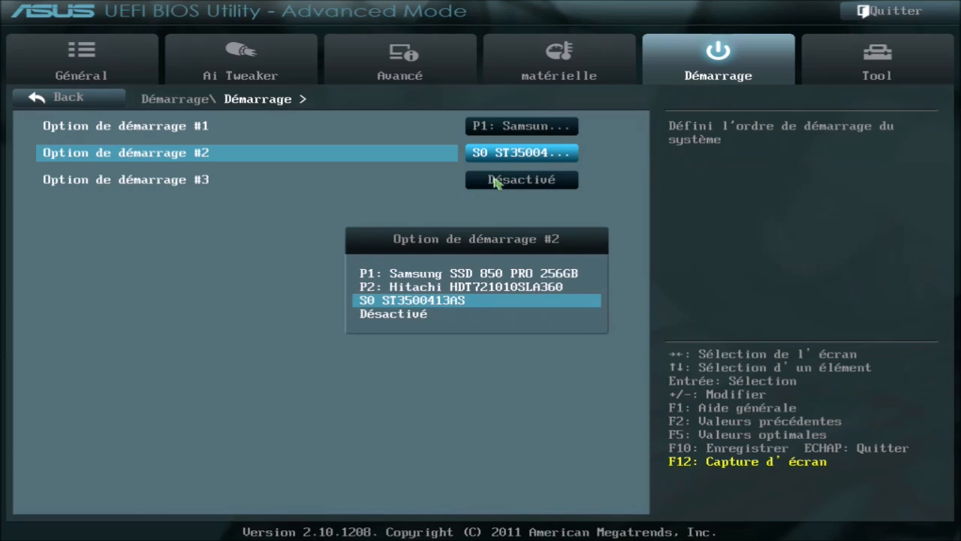
left_click(413, 315)
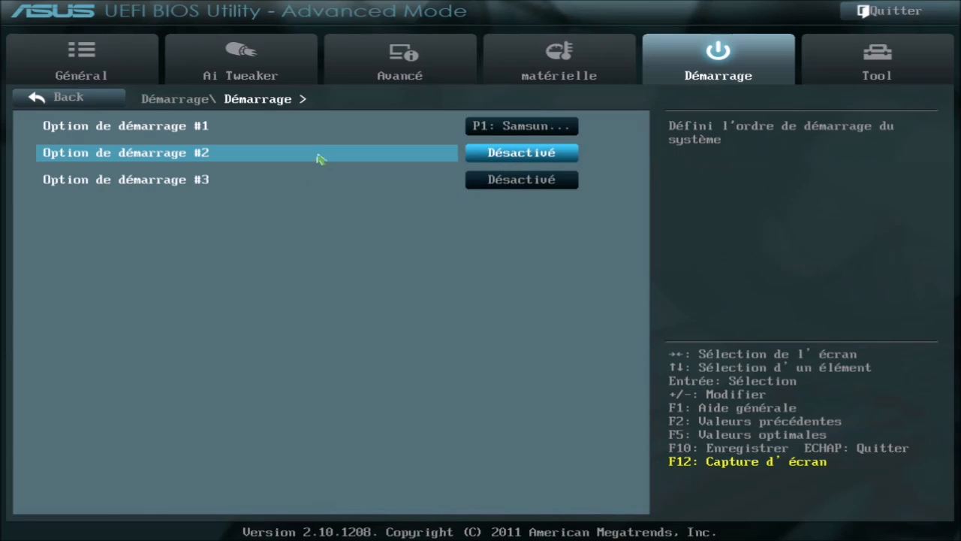
left_click(99, 104)
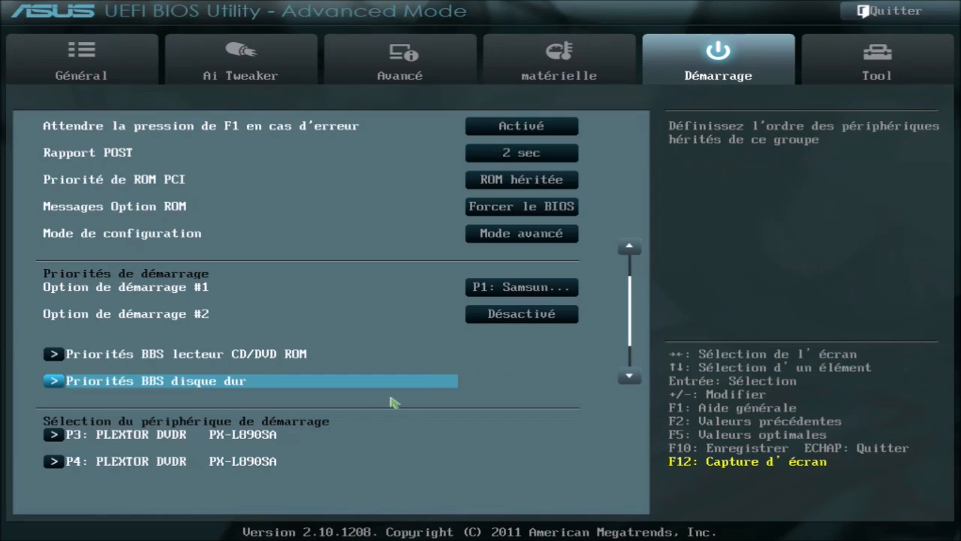
Review the boot device selection entries and recheck the hard disk order in Priorités BBS disque dur.
scroll(383, 398, "down", 5)
scroll(368, 403, "up", 8)
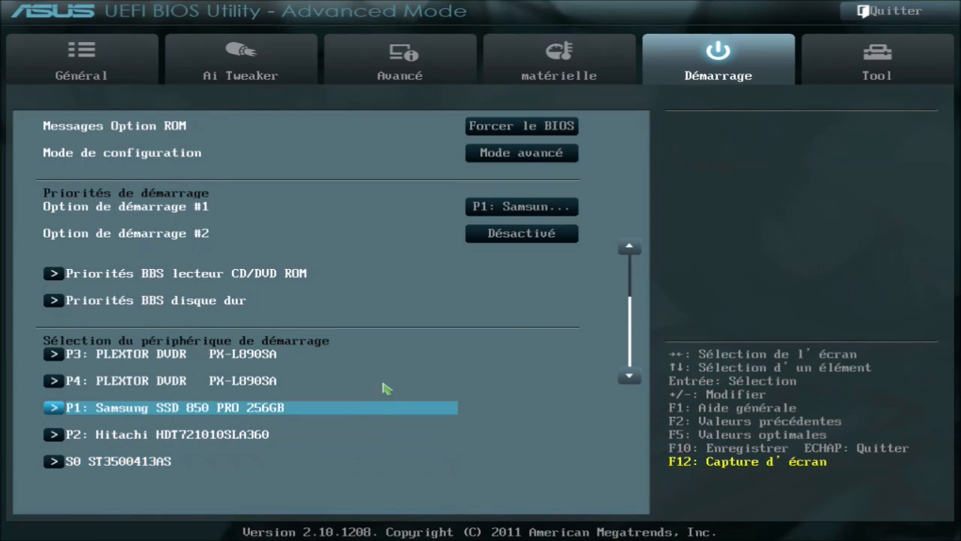
scroll(380, 318, "up", 2)
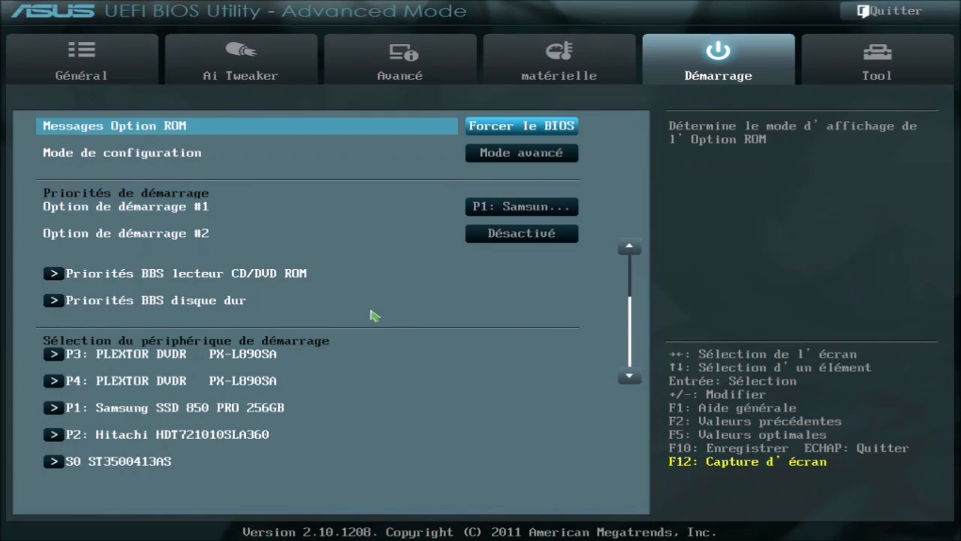
scroll(244, 301, "down", 5)
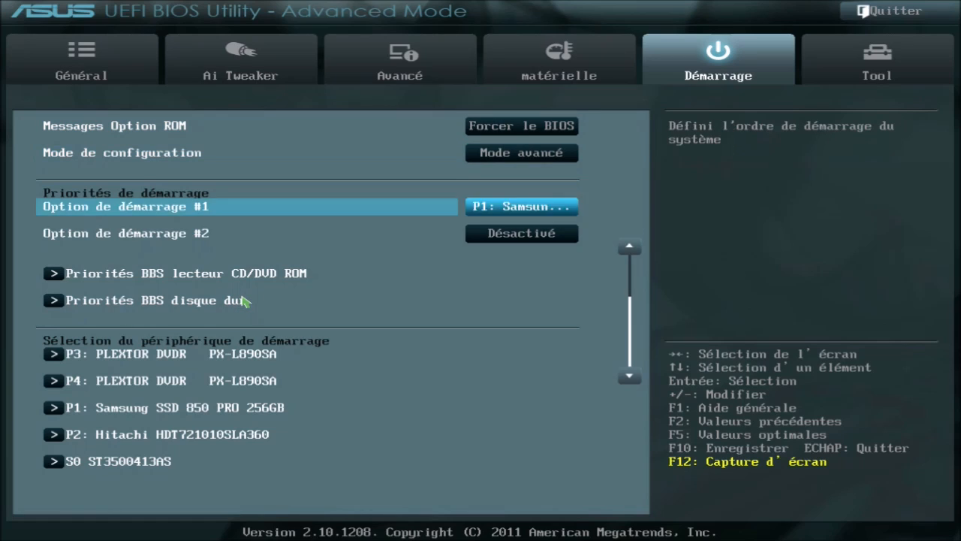
left_click(234, 301)
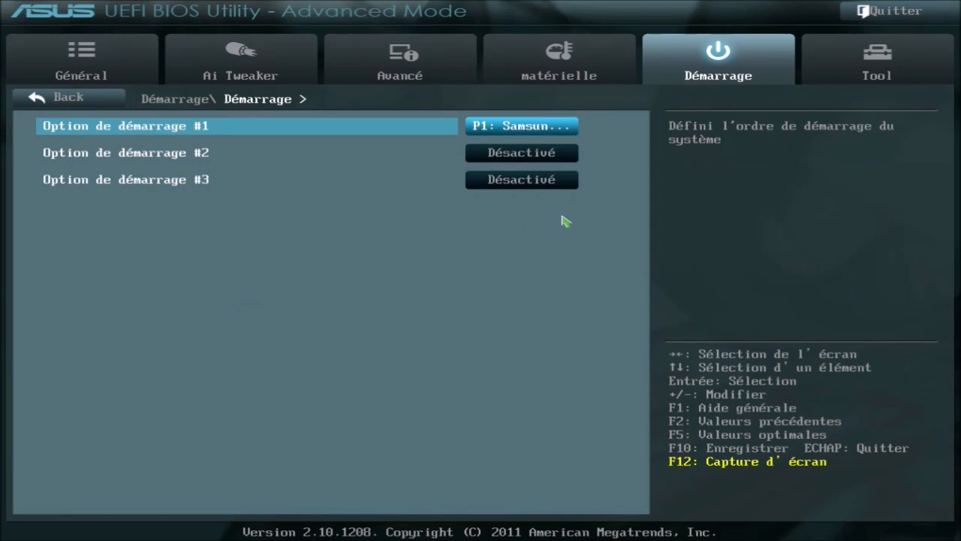
left_click(105, 99)
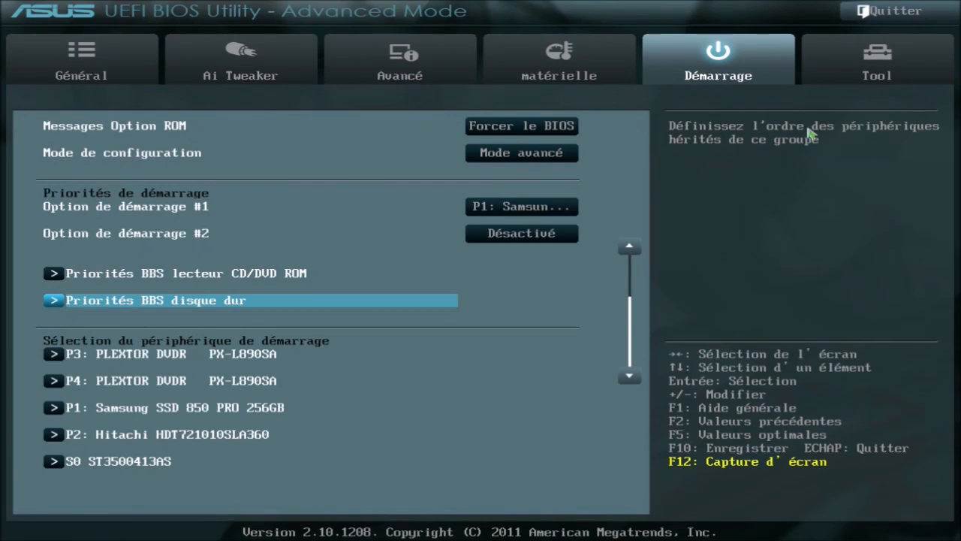
Examine the Informations SPD ASUS data for DIMM slots 1 to 4 and open the ASUS O.C. Profil page.
left_click(852, 75)
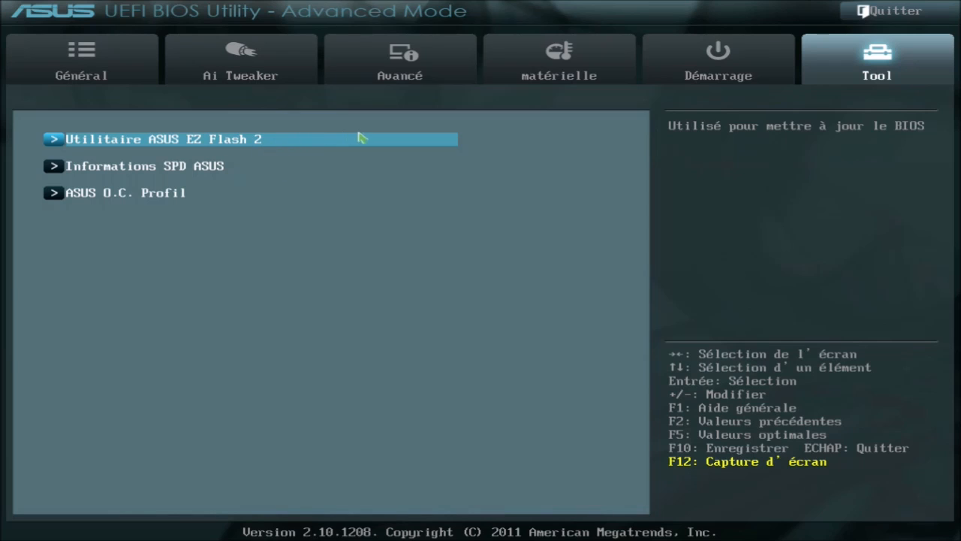
left_click(153, 168)
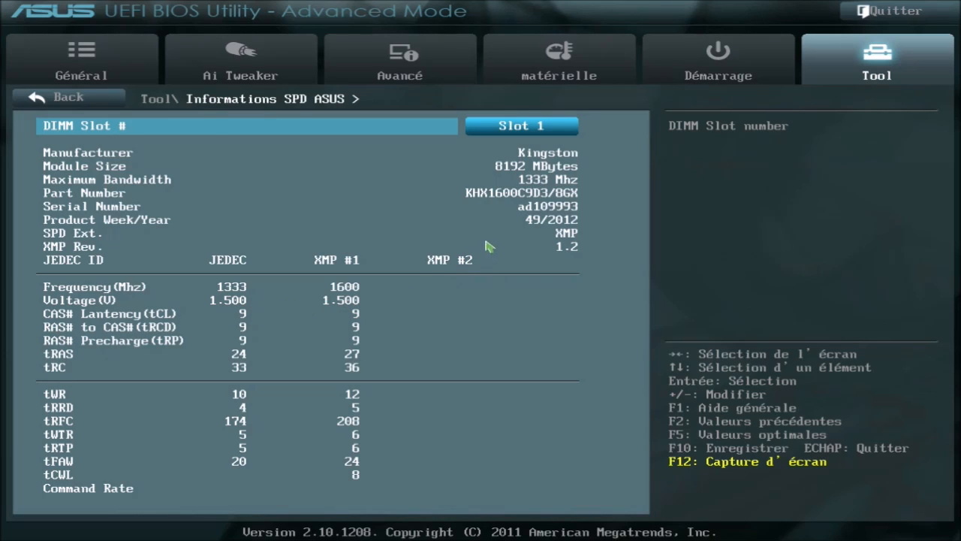
left_click(554, 129)
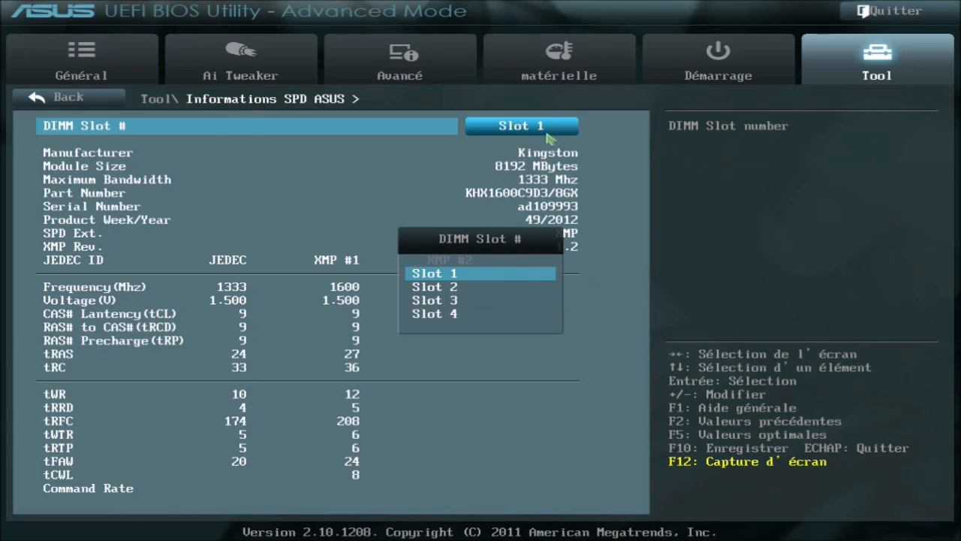
left_click(487, 289)
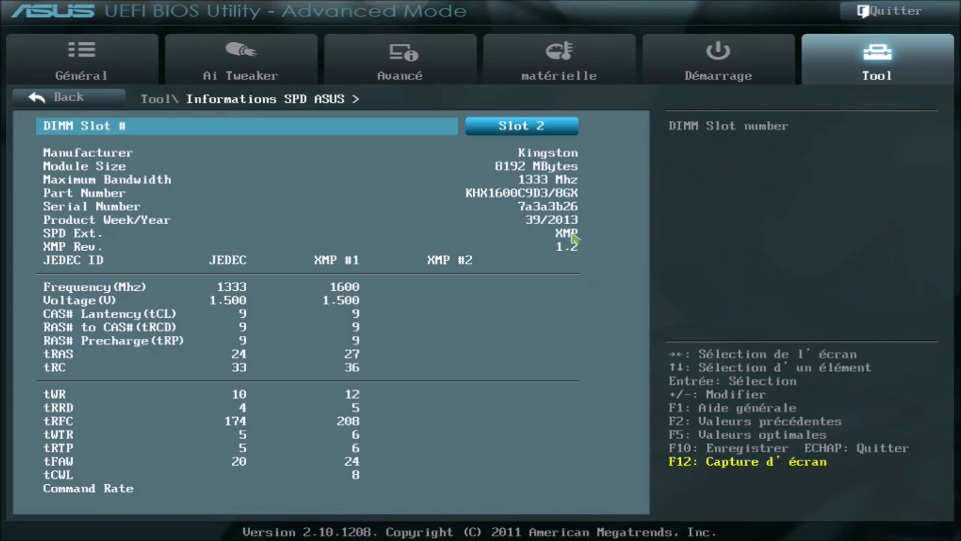
left_click(558, 132)
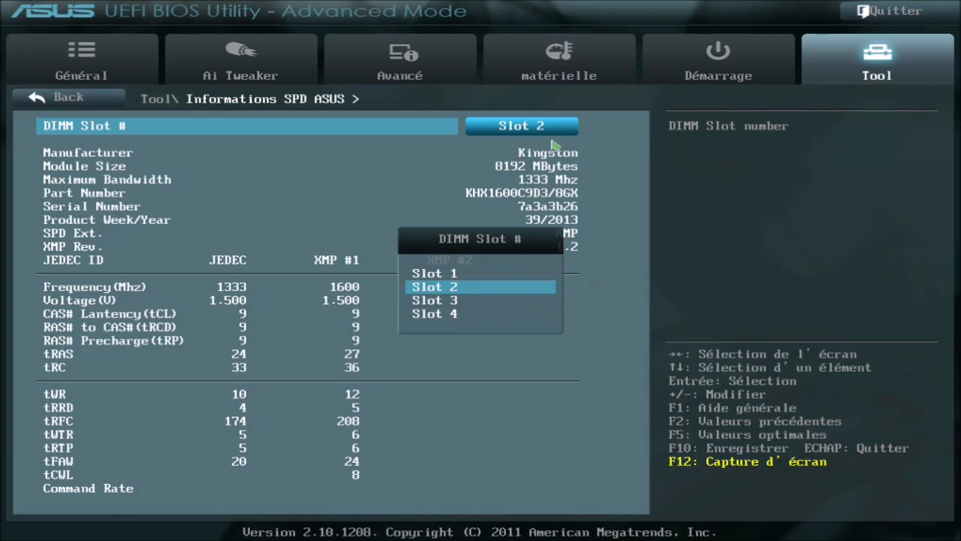
left_click(509, 300)
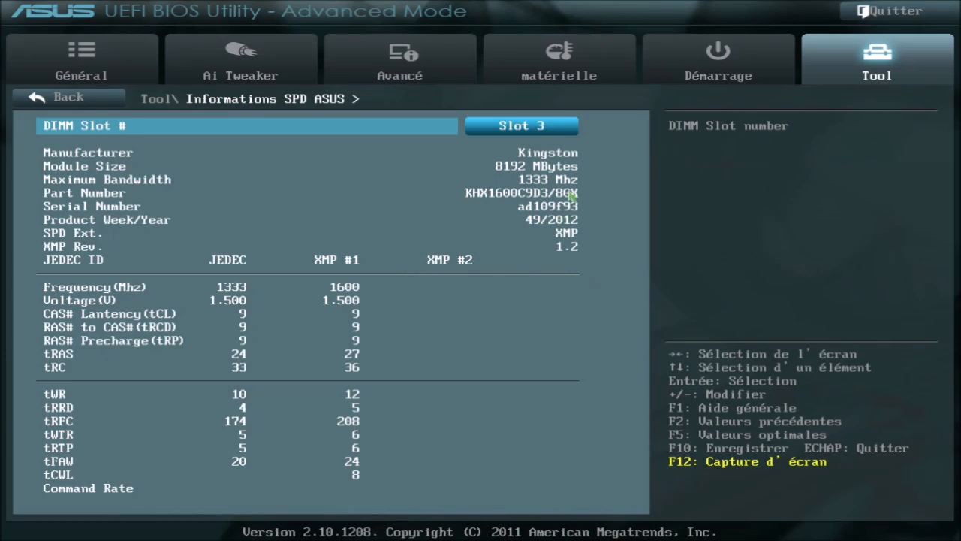
left_click(553, 129)
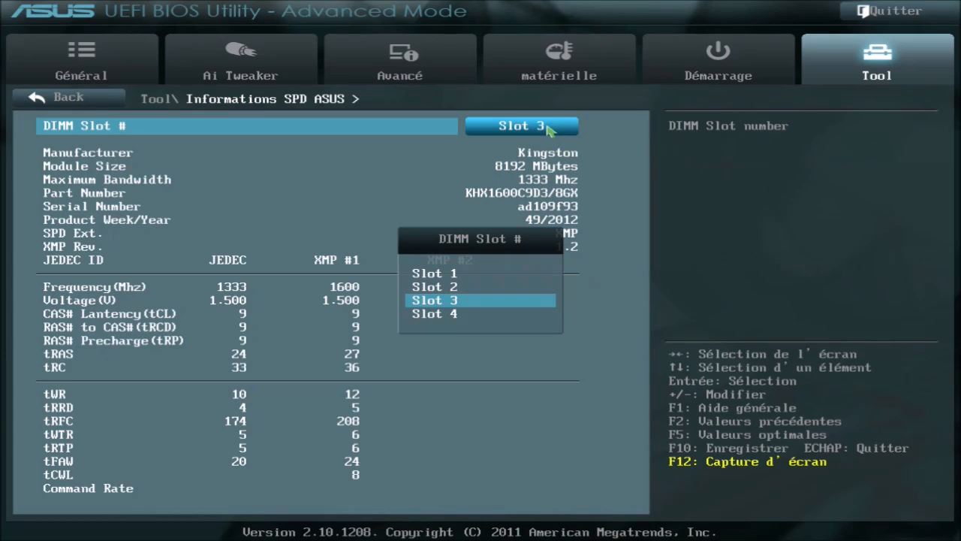
left_click(497, 315)
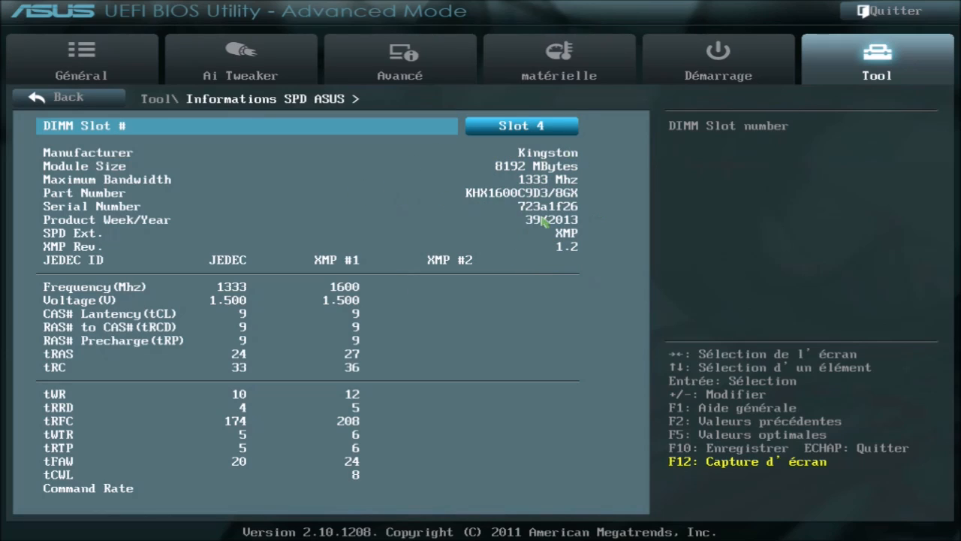
left_click(69, 100)
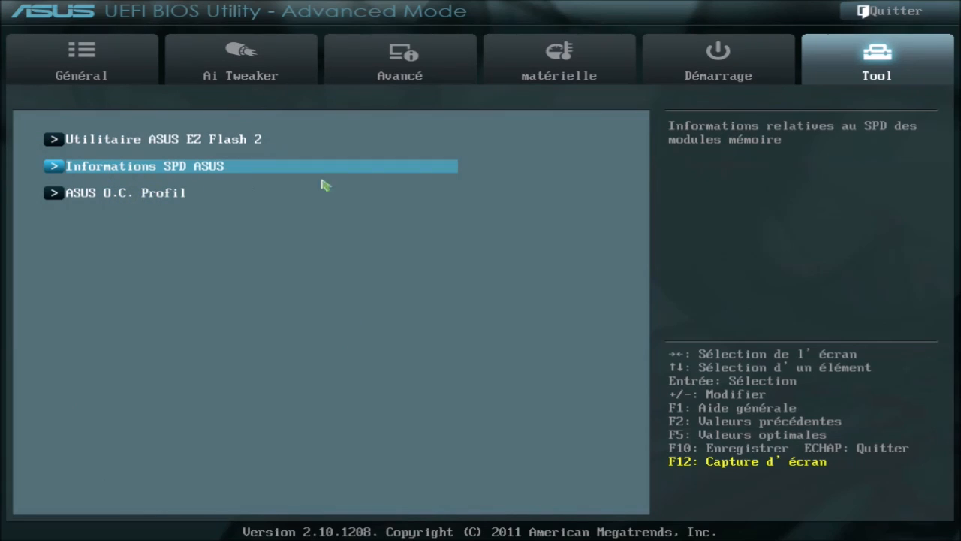
left_click(128, 195)
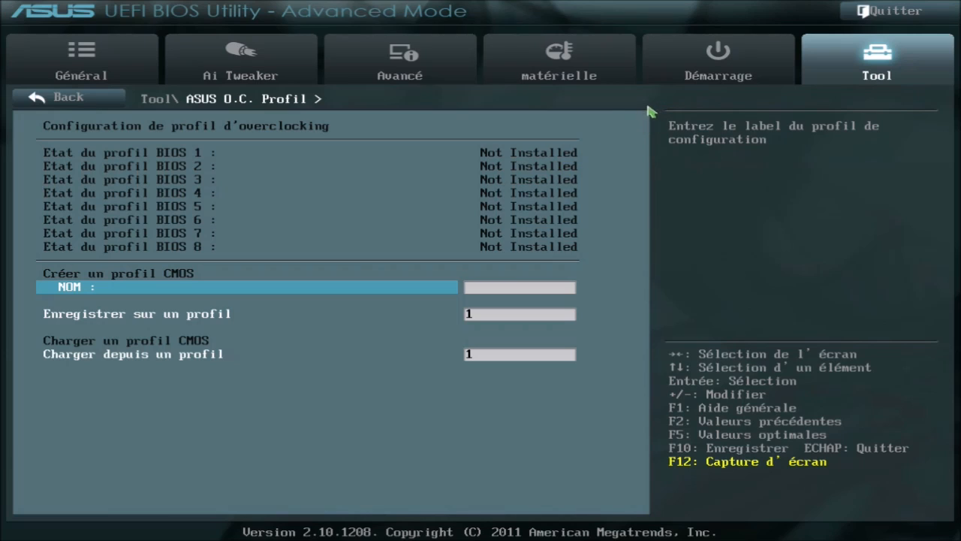
Review the Démarrage settings again, from the boot device selection entries up to Etat du verrou numérique au démarrage.
left_click(733, 66)
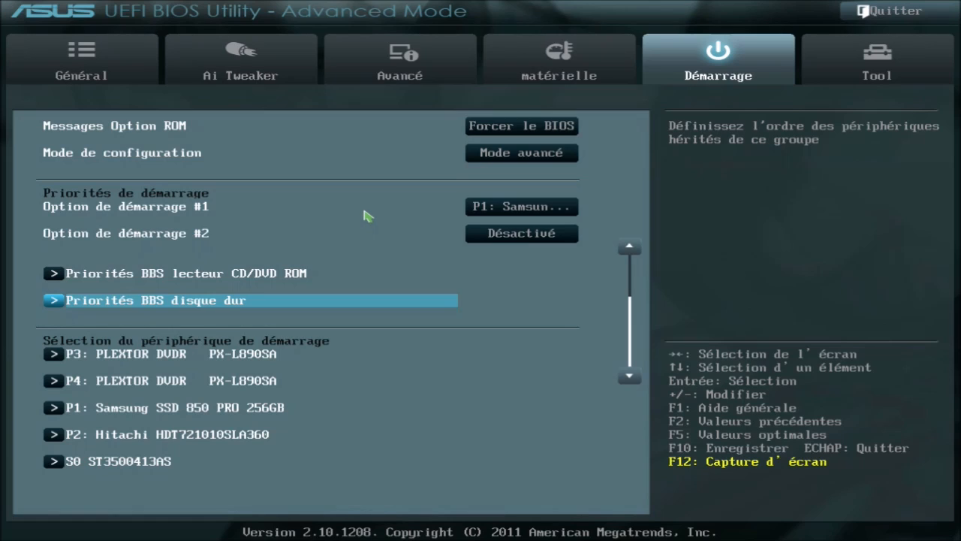
key("Down")
key("Down")
key("Down")
key("Down")
key("Down")
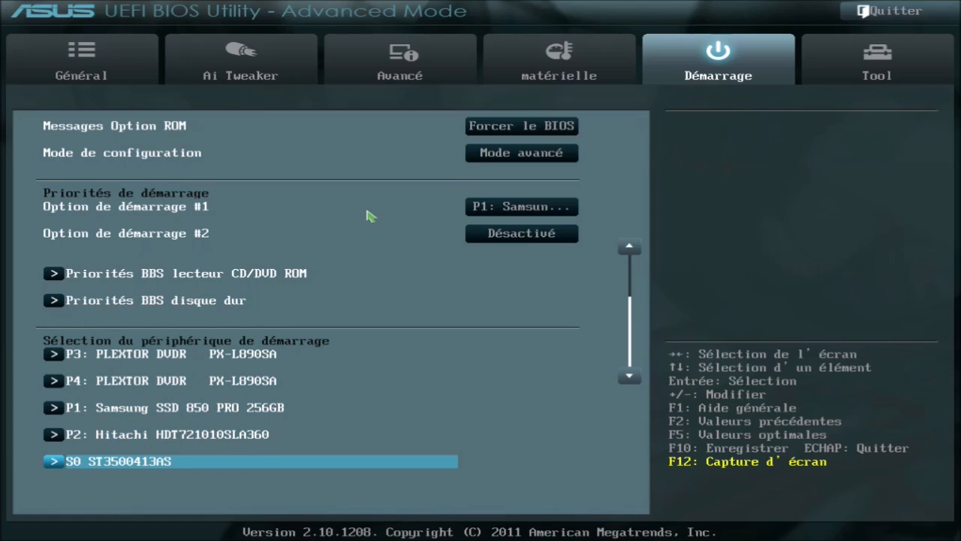
key("Up")
key("Up")
key("Up")
key("Up")
key("Up")
key("Up")
key("Up")
key("Up")
key("Up")
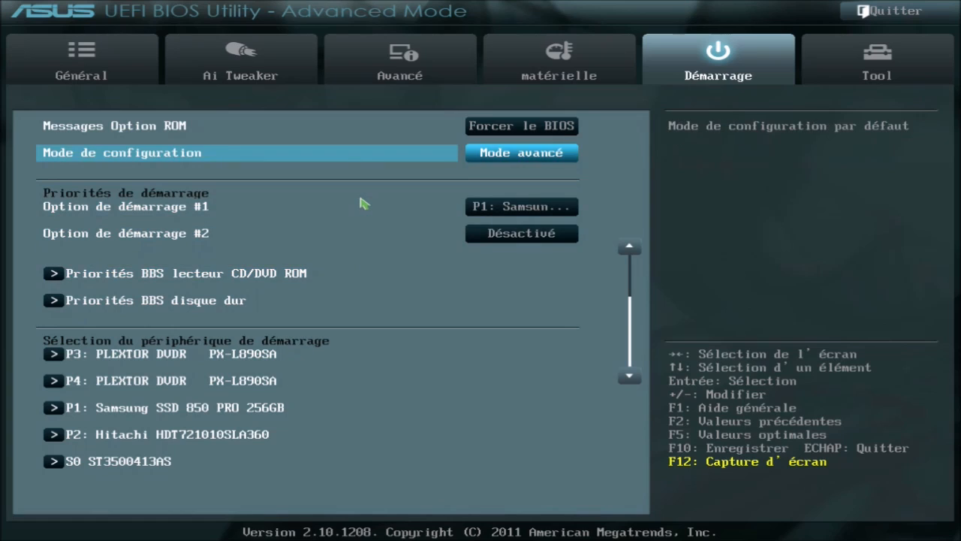
key("Up")
key("Up")
key("Up")
key("Up")
key("Up")
key("Up")
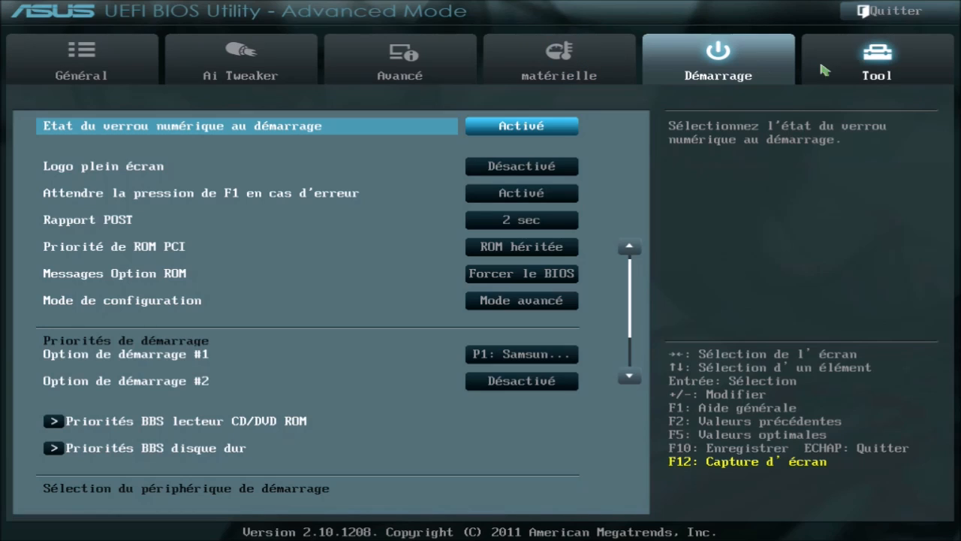
View the hardware monitoring page and the ASUS O.C. Profil save and load entries, returning to the Tool list.
left_click(559, 58)
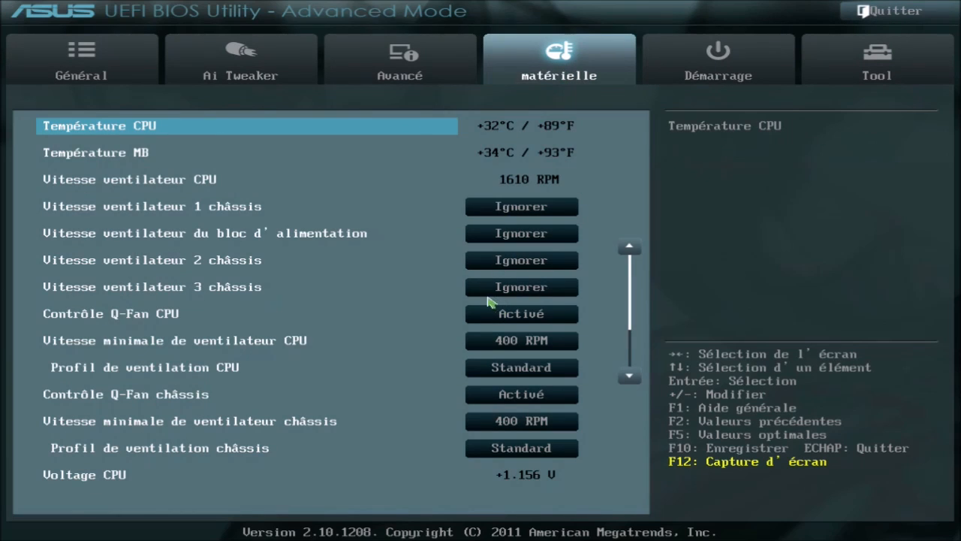
key("Down")
key("Down")
left_click(850, 72)
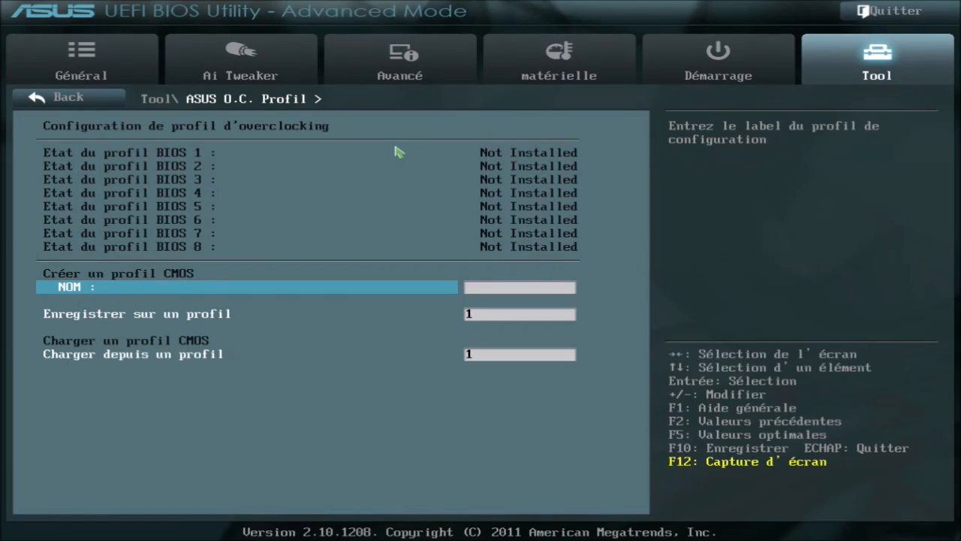
key("Down")
key("Down")
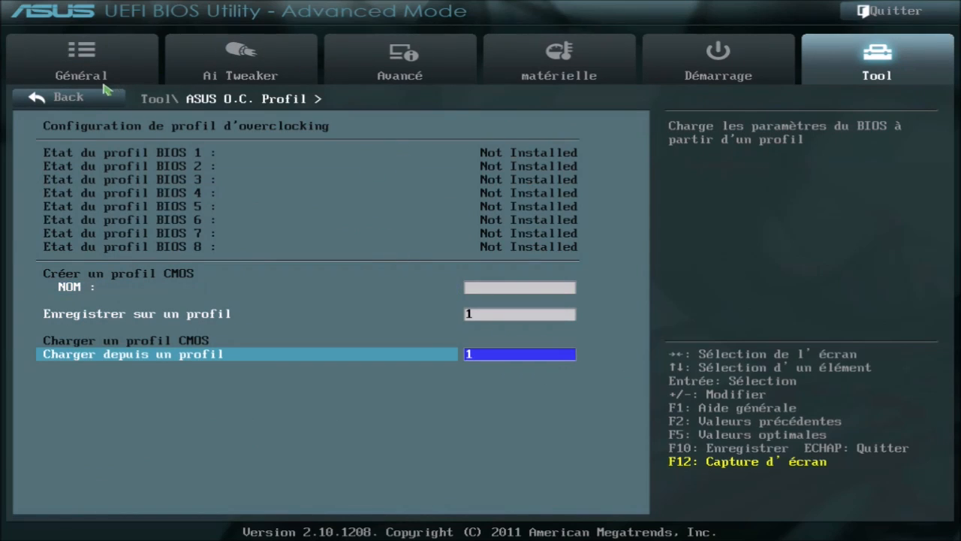
left_click(75, 97)
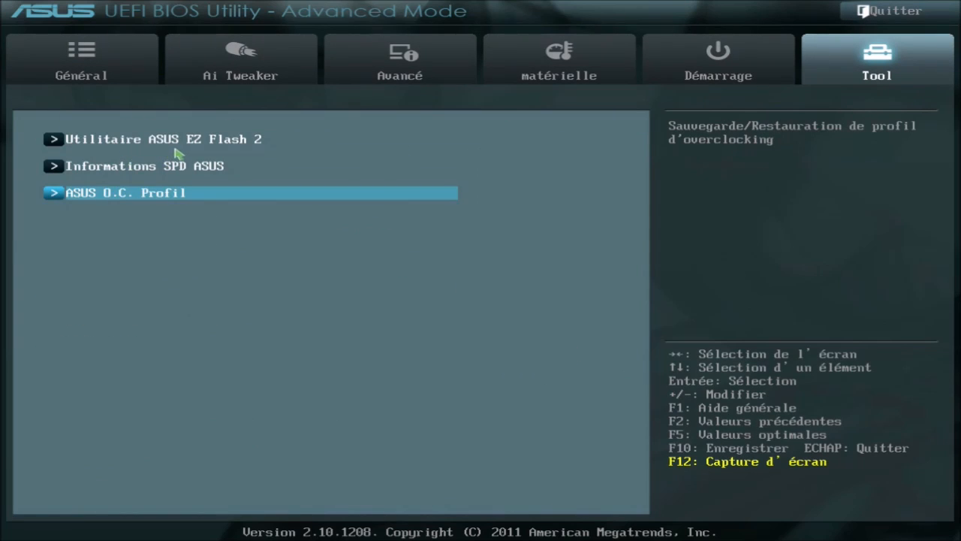